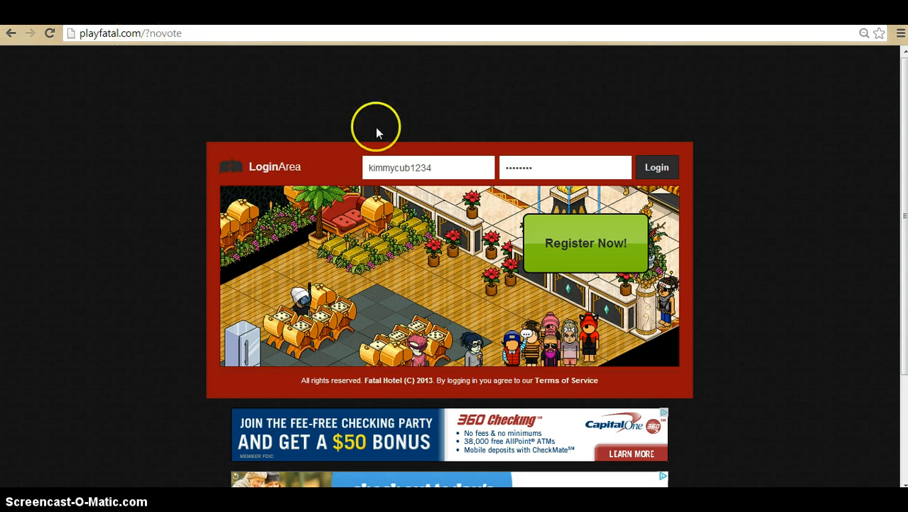
Log in with the prefilled account, enter the hotel, and dismiss the welcome message
left_click(655, 171)
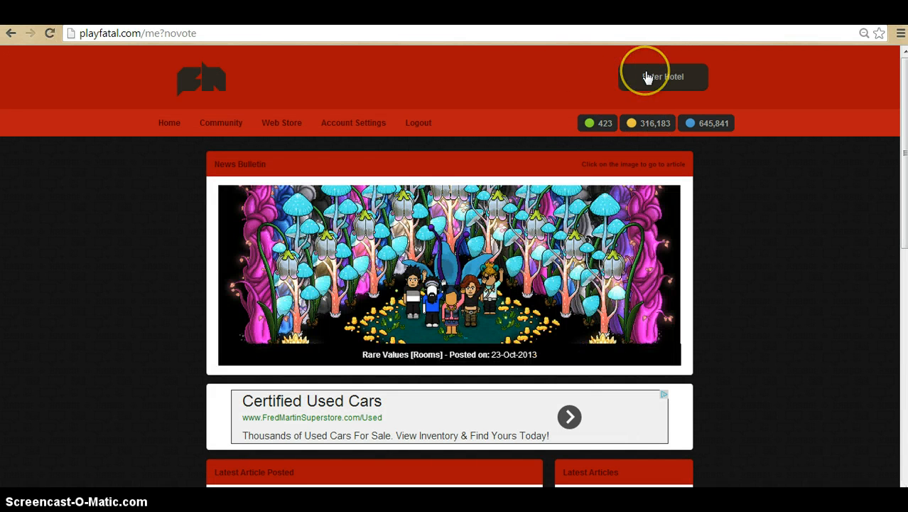
left_click(647, 77)
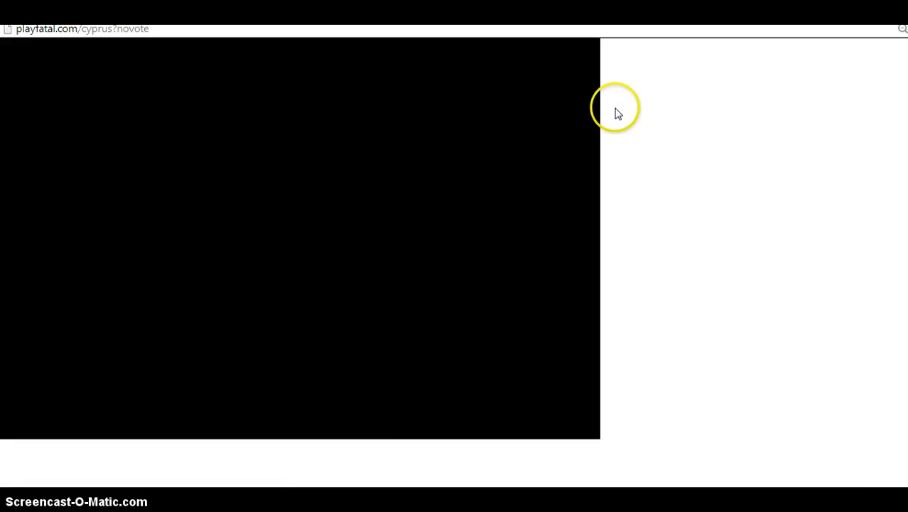
key("alt+Tab")
scroll(317, 425, "down", 4)
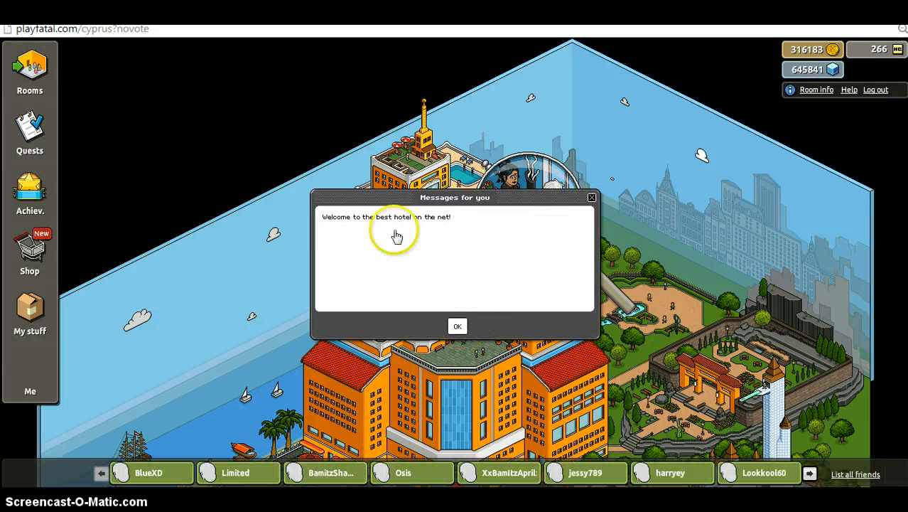
left_click(455, 327)
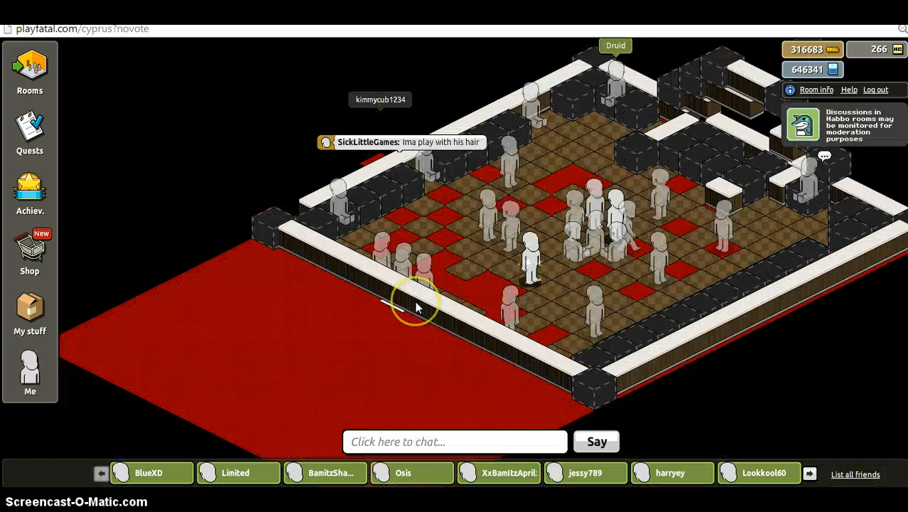
List the rooms owned by this account and enter the "Basket ball court" room
left_click(22, 85)
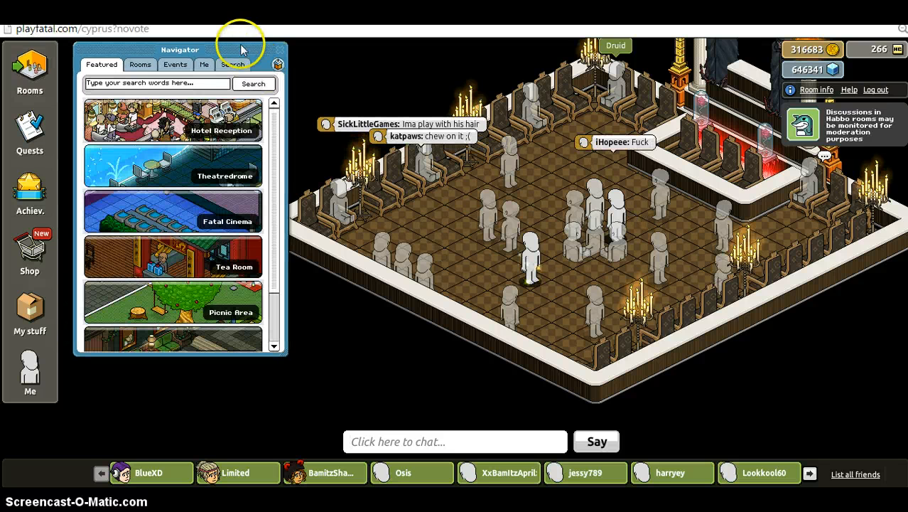
left_click(206, 65)
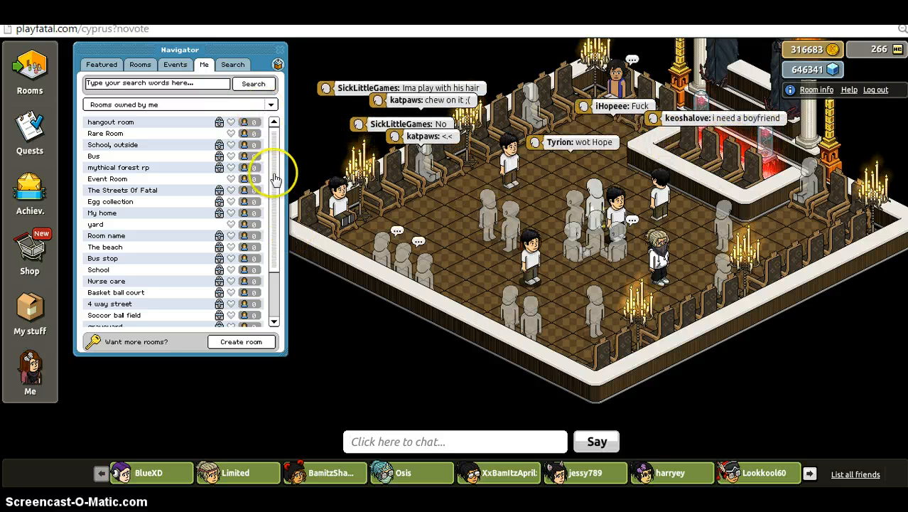
left_click_drag(275, 182, 278, 246)
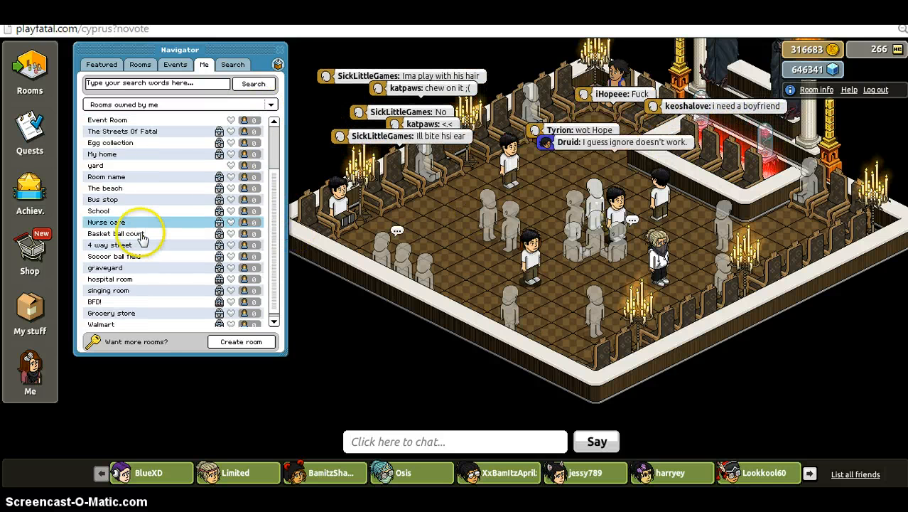
left_click(141, 236)
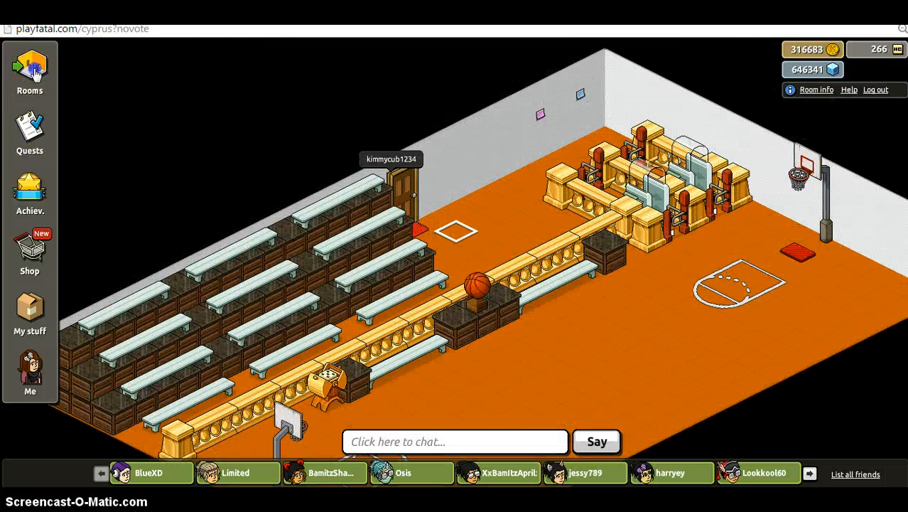
Switch to the owned room called "Room name" and walk the avatar onto its floor
left_click(34, 71)
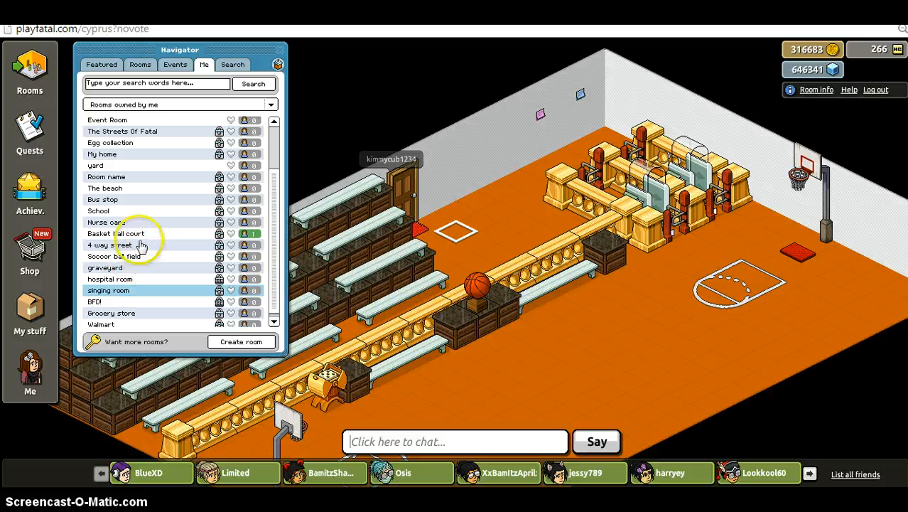
mouse_move(130, 214)
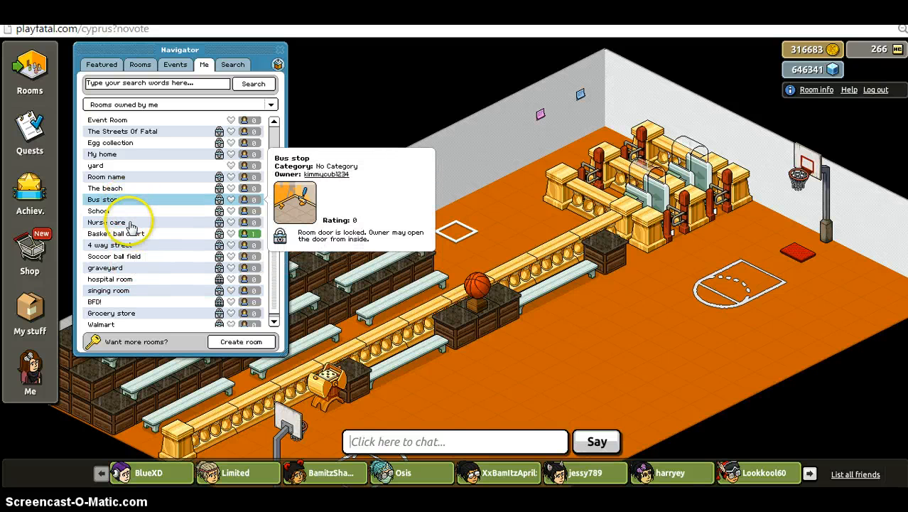
left_click(146, 177)
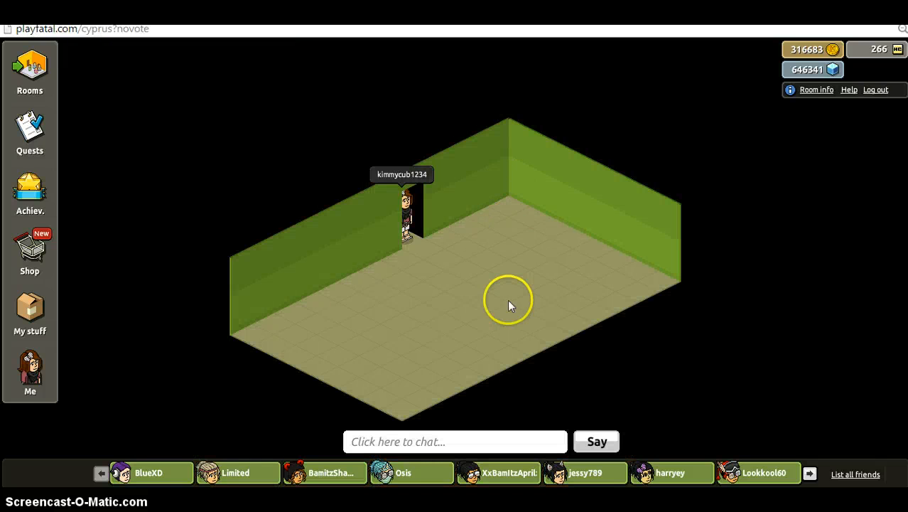
left_click(511, 305)
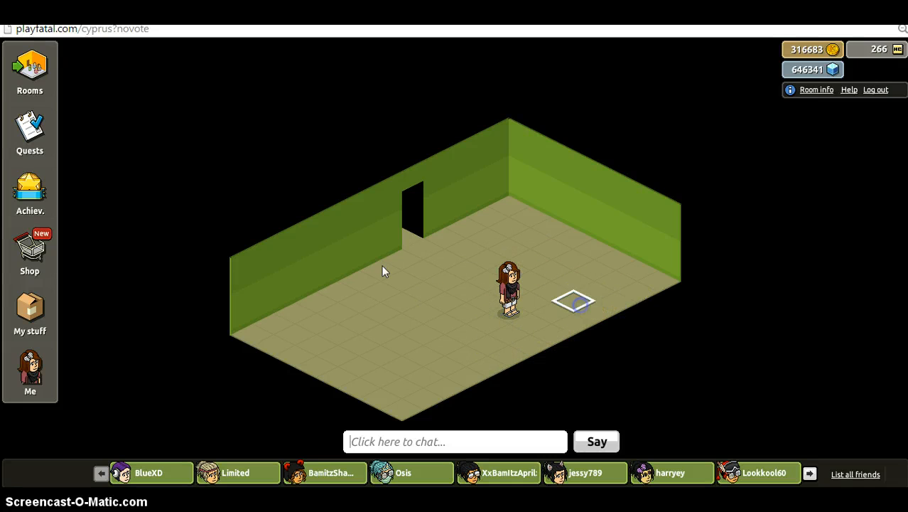
Open the shop catalogue, expand the Essentials category and display the Mode furniture range
left_click(32, 257)
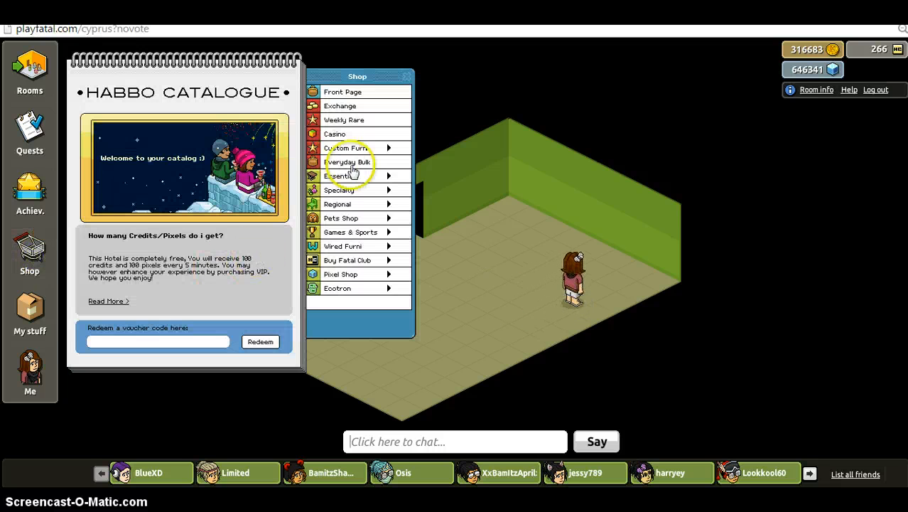
left_click(354, 192)
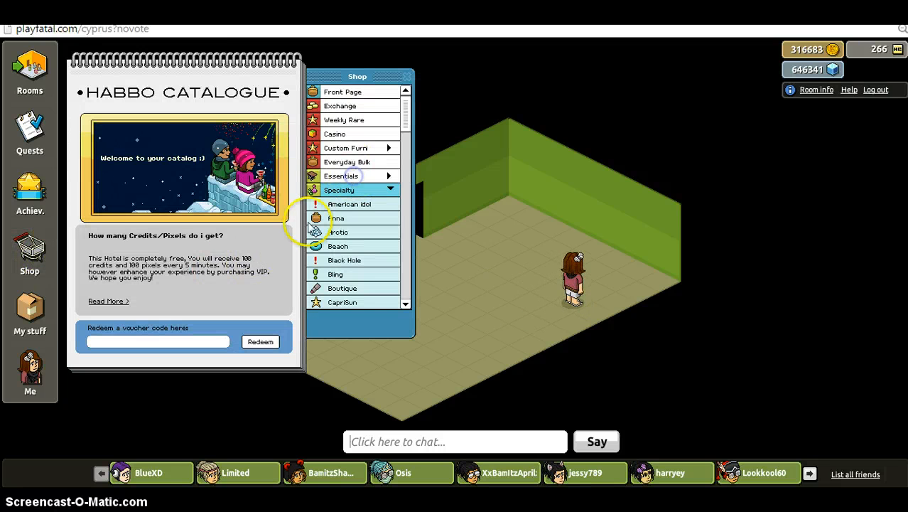
left_click(341, 175)
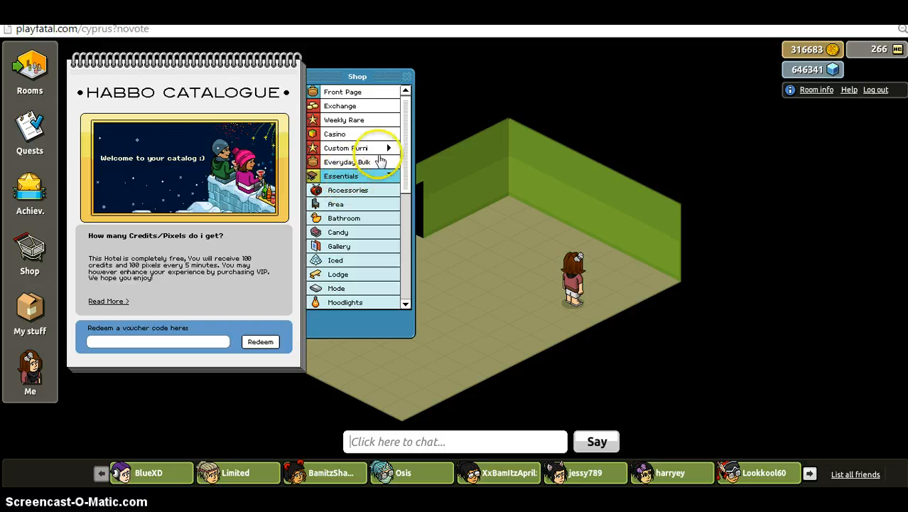
left_click_drag(408, 173, 408, 208)
left_click(368, 204)
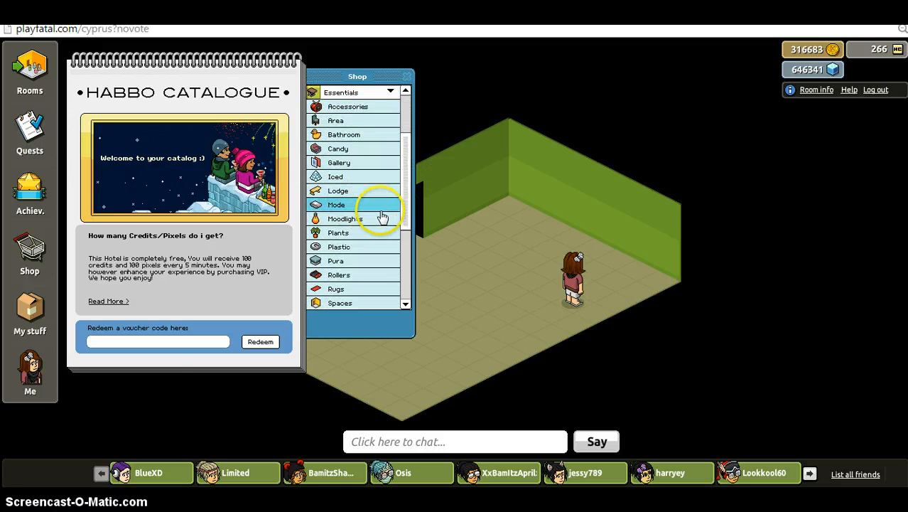
left_click_drag(406, 204, 407, 227)
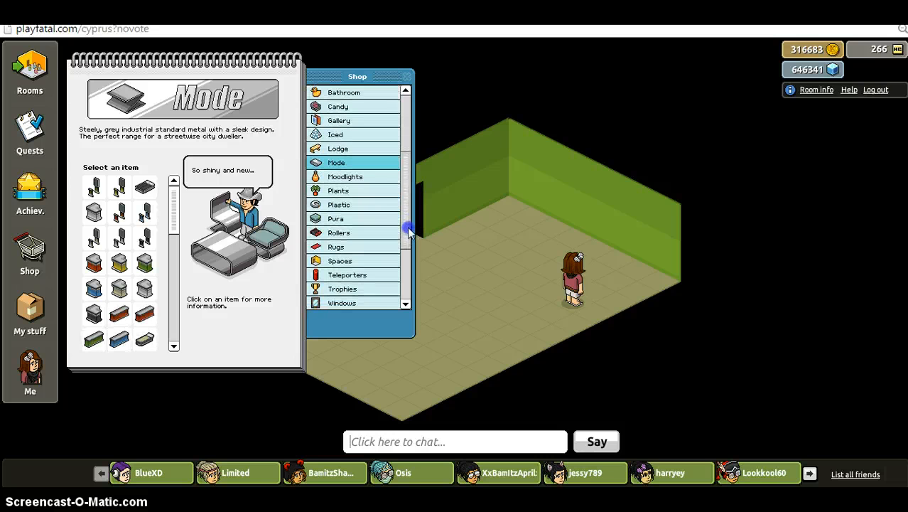
Look through the Pura collection in the catalogue and preview the fridge
left_click(352, 222)
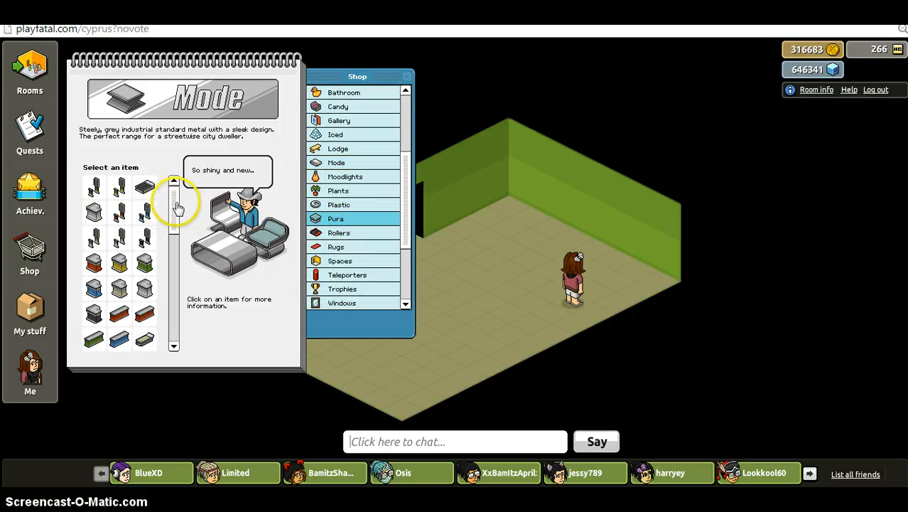
left_click_drag(178, 205, 182, 322)
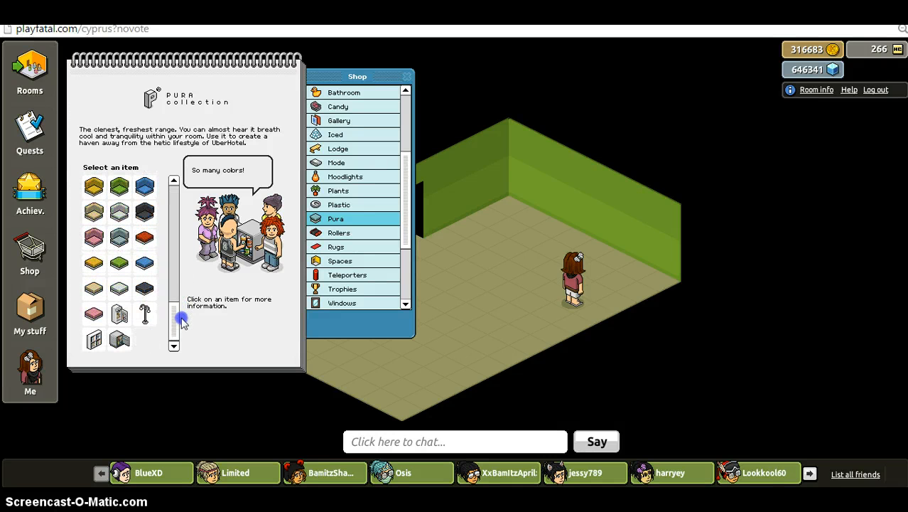
left_click(118, 313)
left_click(94, 339)
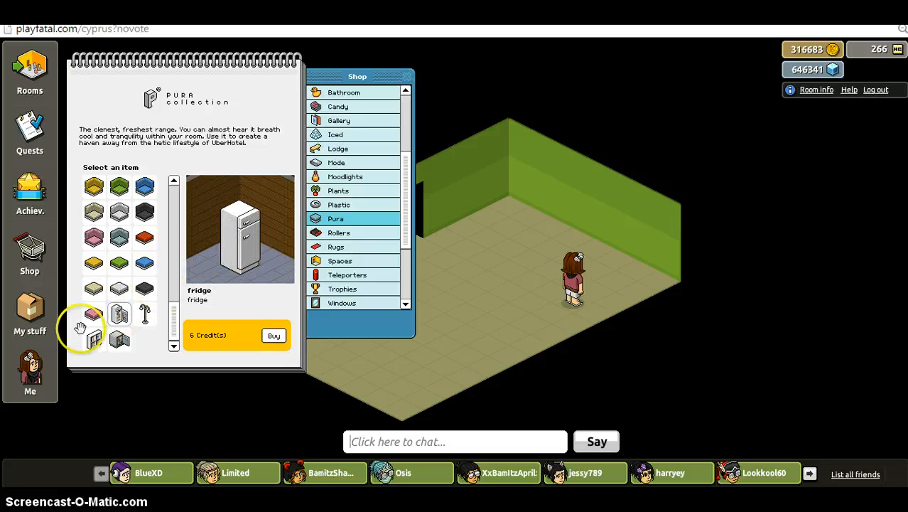
View the Rollers and Rugs ranges, and collapse the Essentials category
left_click(350, 233)
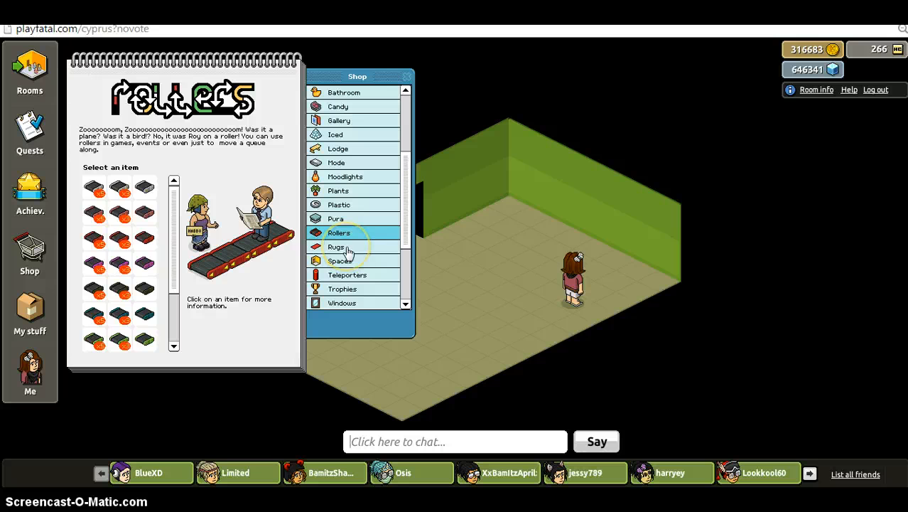
left_click(345, 249)
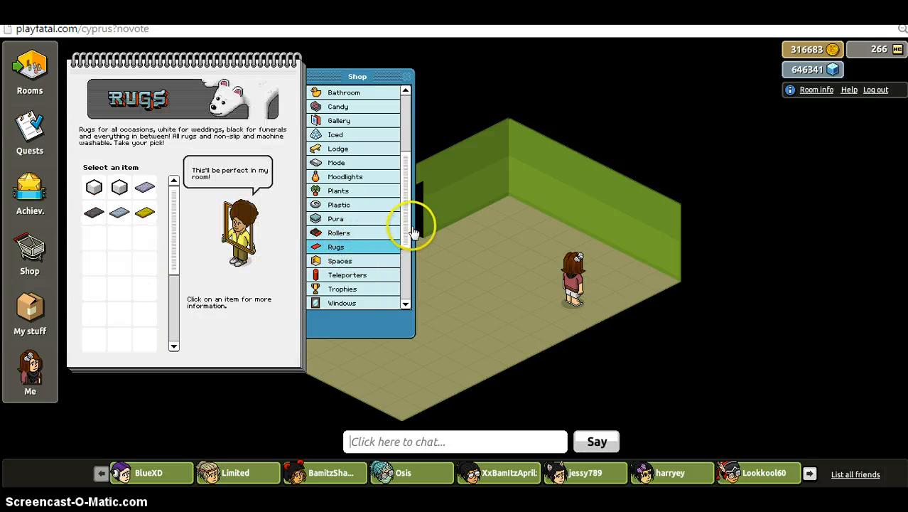
left_click_drag(409, 217, 414, 175)
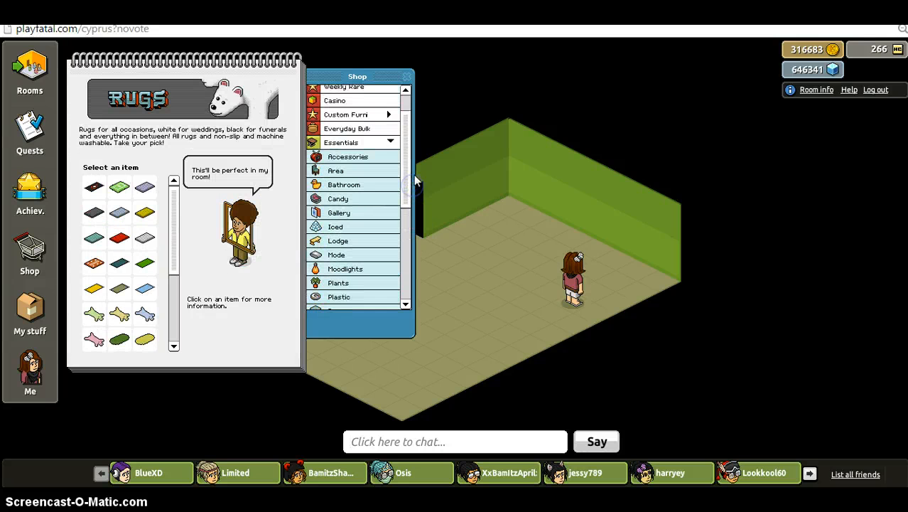
left_click(355, 144)
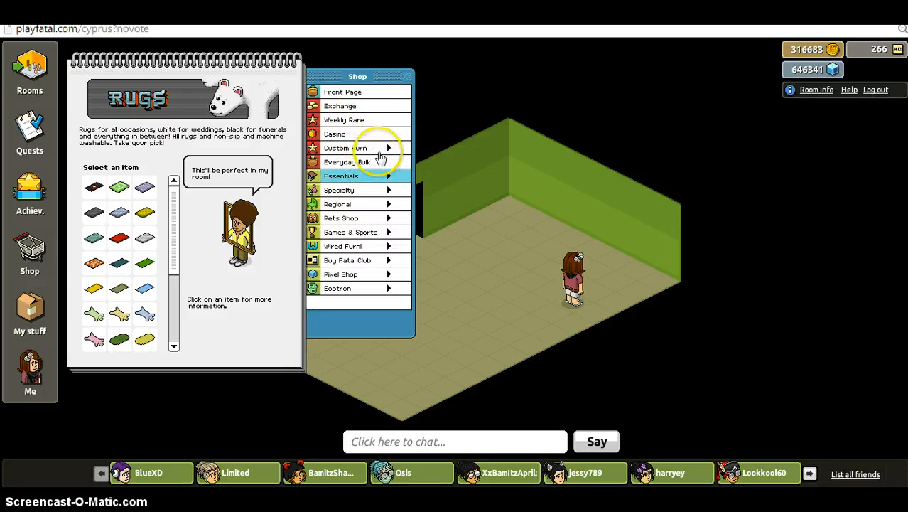
Buy the green club_sofa from the Furni range of the Buy Fatal Club category
left_click(340, 260)
left_click(342, 288)
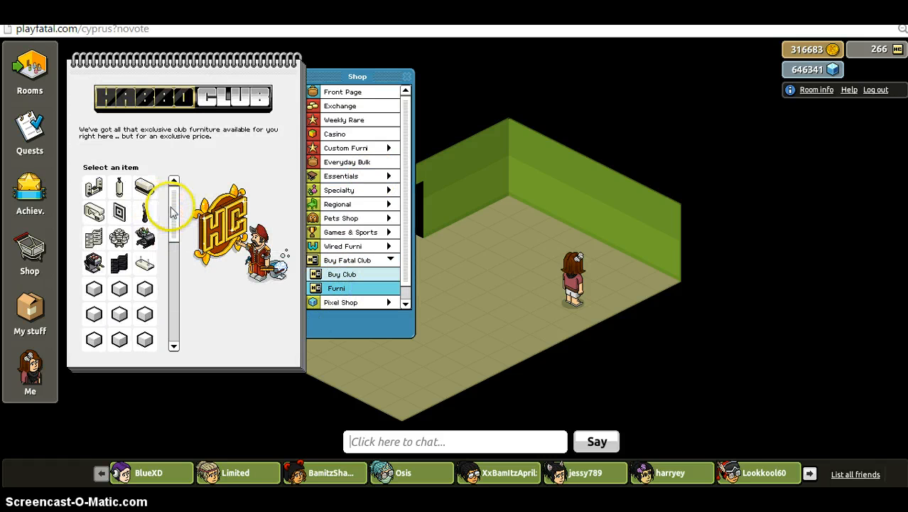
left_click(177, 211)
left_click_drag(187, 258, 181, 343)
left_click(144, 351)
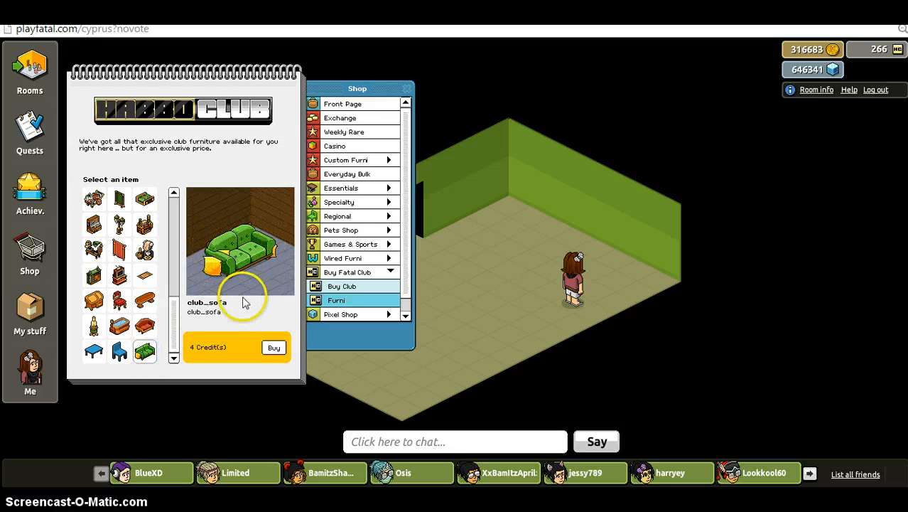
left_click(273, 348)
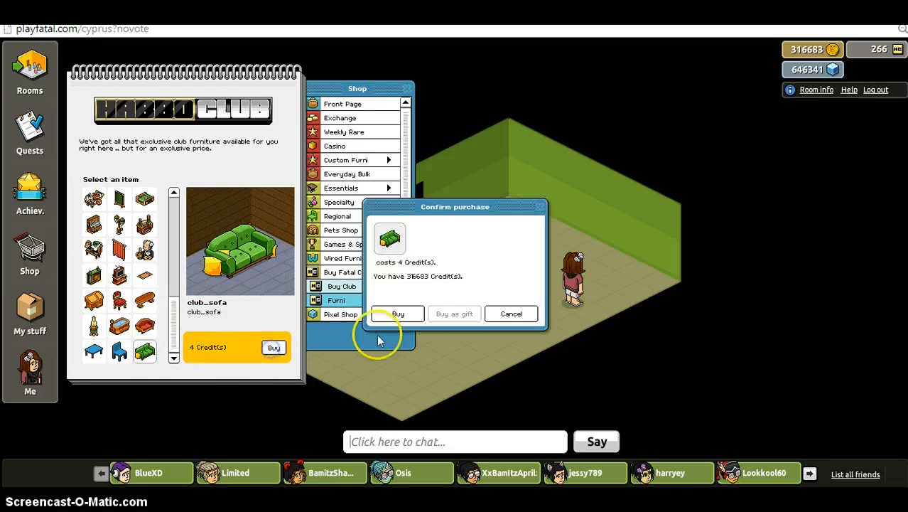
left_click(401, 313)
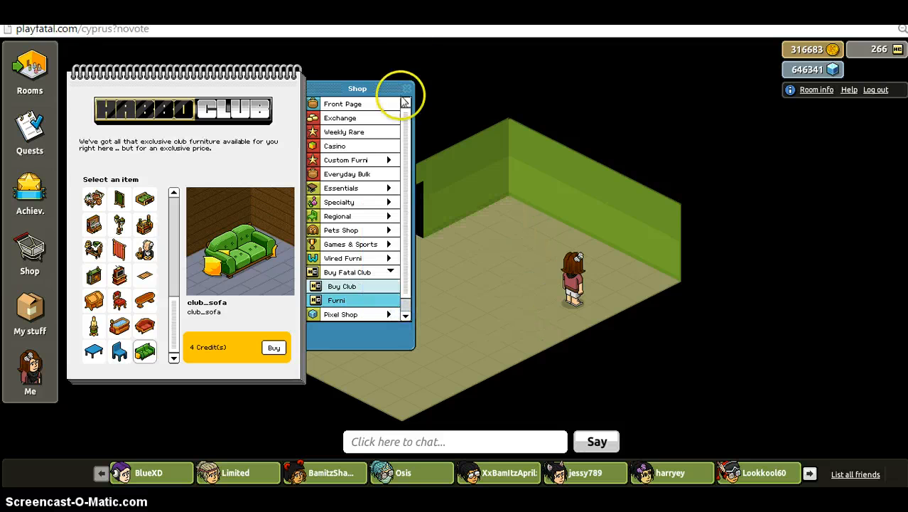
Place the purchased club sofa on the floor below the doorway and rotate it so its seat faces the open side
left_click(34, 314)
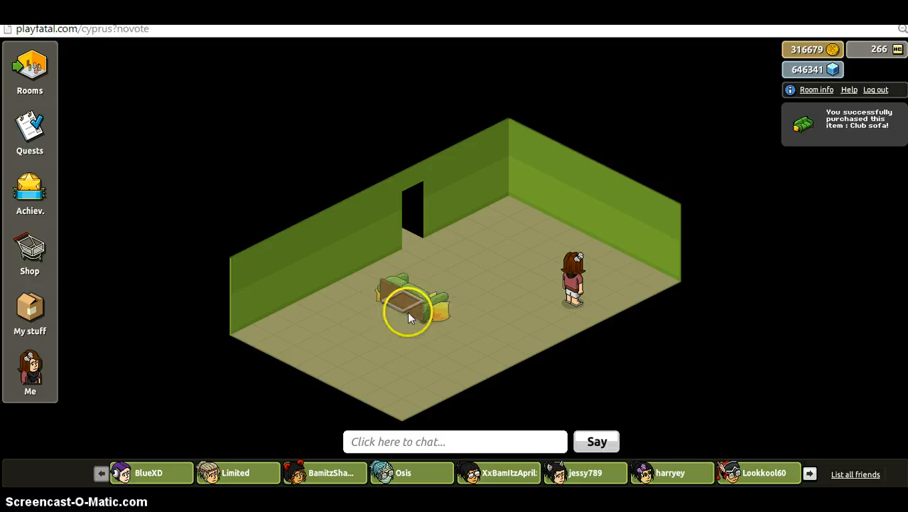
left_click(420, 318)
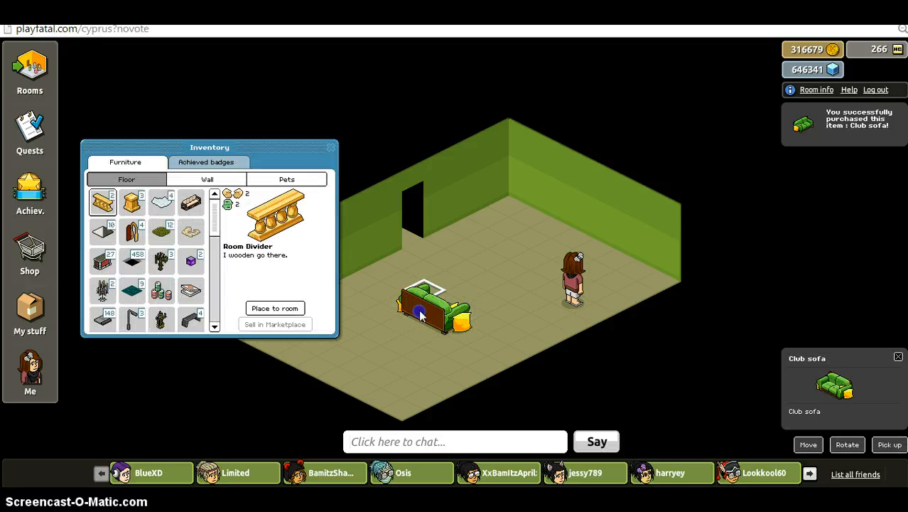
left_click(332, 143)
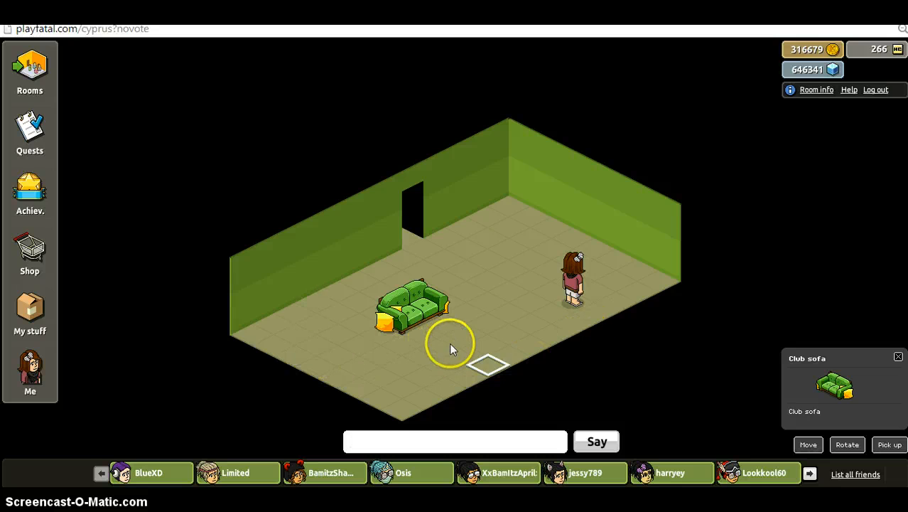
Walk the avatar toward the sofa and over to the floor near the room's far right-hand corner
left_click(437, 328)
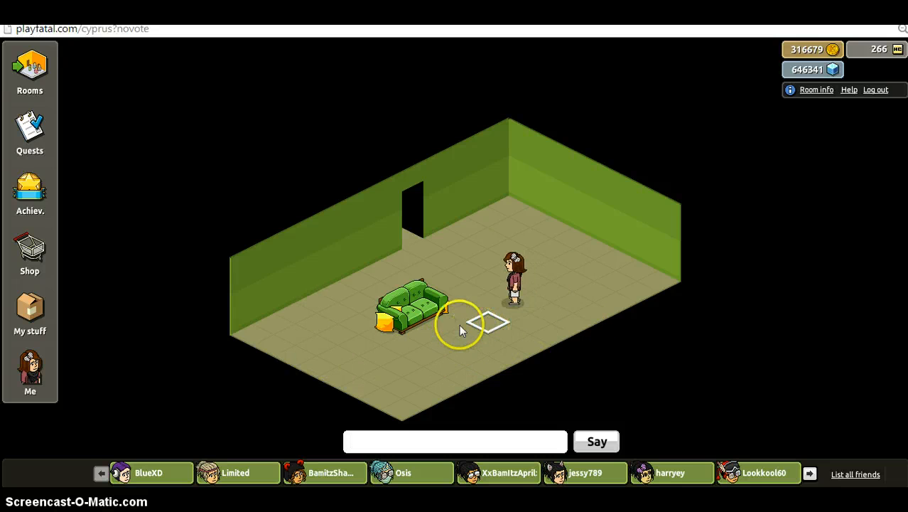
left_click(489, 320)
left_click(631, 279)
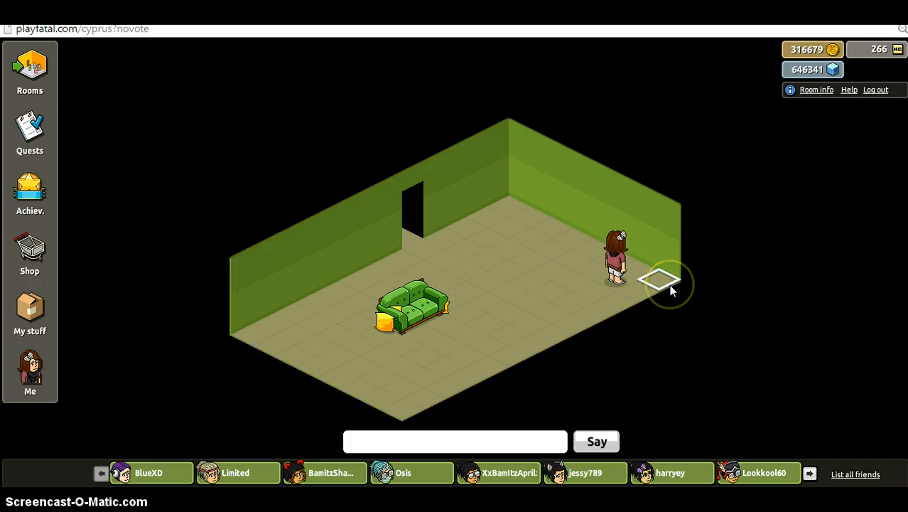
left_click(626, 305)
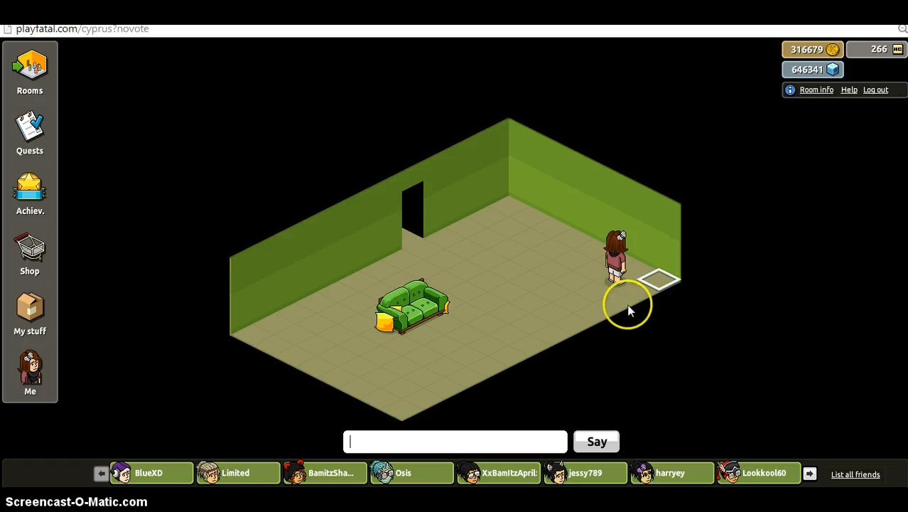
left_click(517, 329)
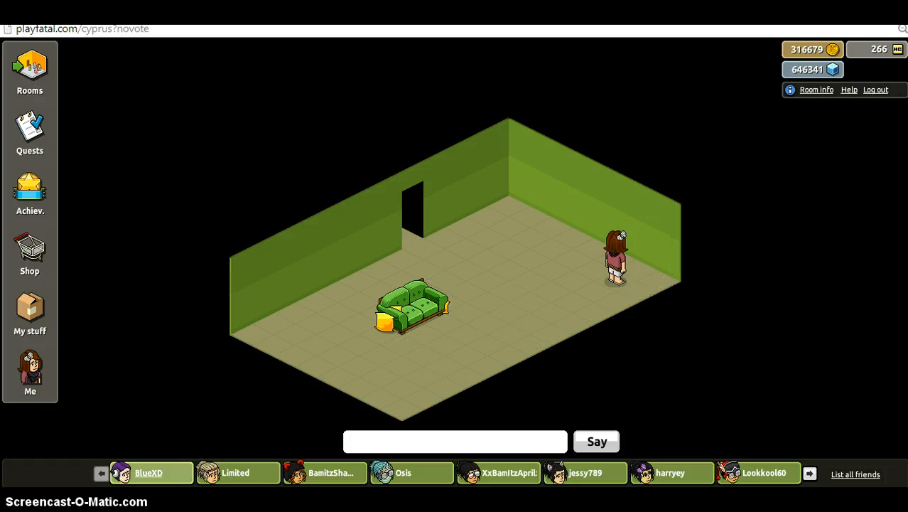
Switch to Paint and paste the captured screenshot of the hotel room into the blank canvas
left_click(19, 499)
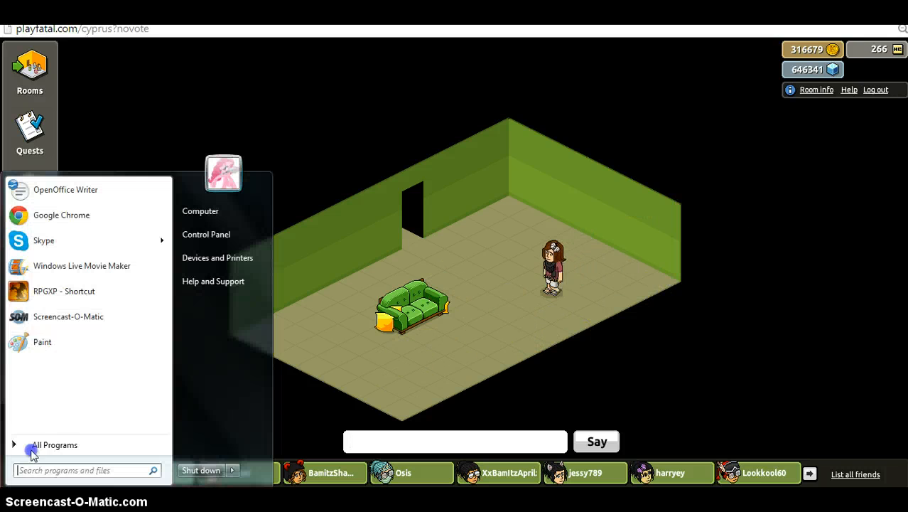
left_click(42, 342)
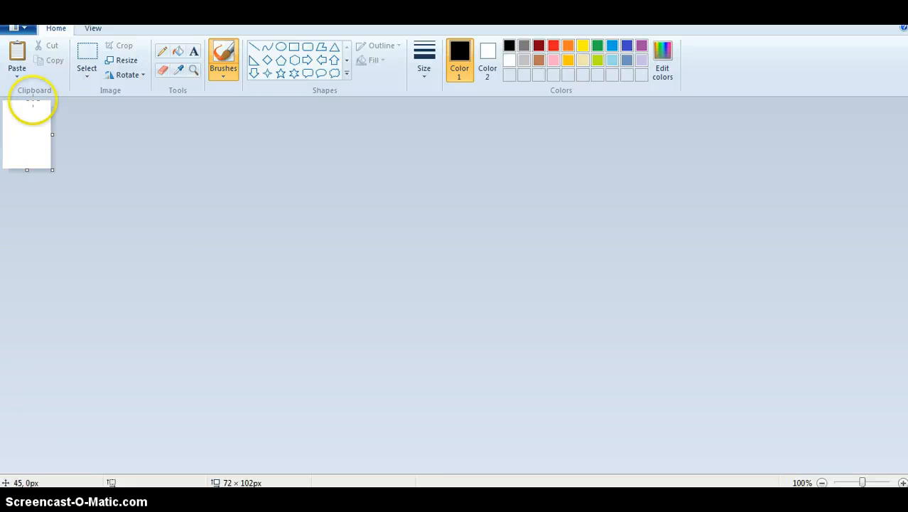
left_click(16, 53)
left_click(437, 395)
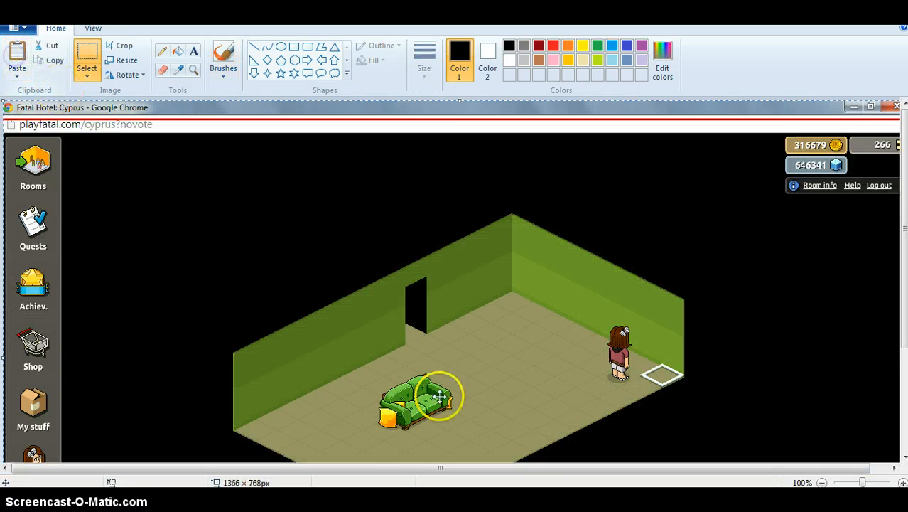
Shift the pasted screenshot until the sofa sits at the canvas's upper-left corner, and shrink the canvas to 140 × 108 px around it
mouse_move(565, 423)
left_mouse_down()
mouse_move(318, 288)
mouse_move(195, 156)
left_mouse_up()
left_click(193, 69)
right_click(345, 263)
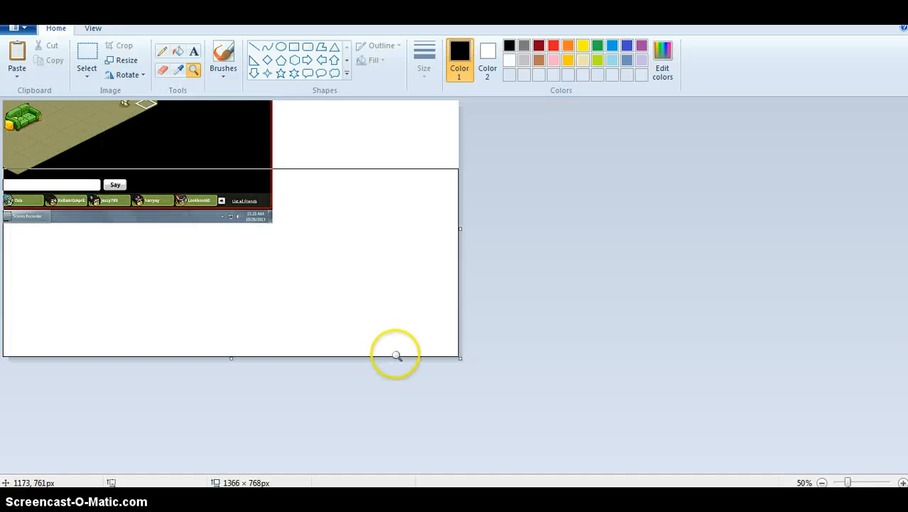
left_click_drag(462, 361, 465, 364)
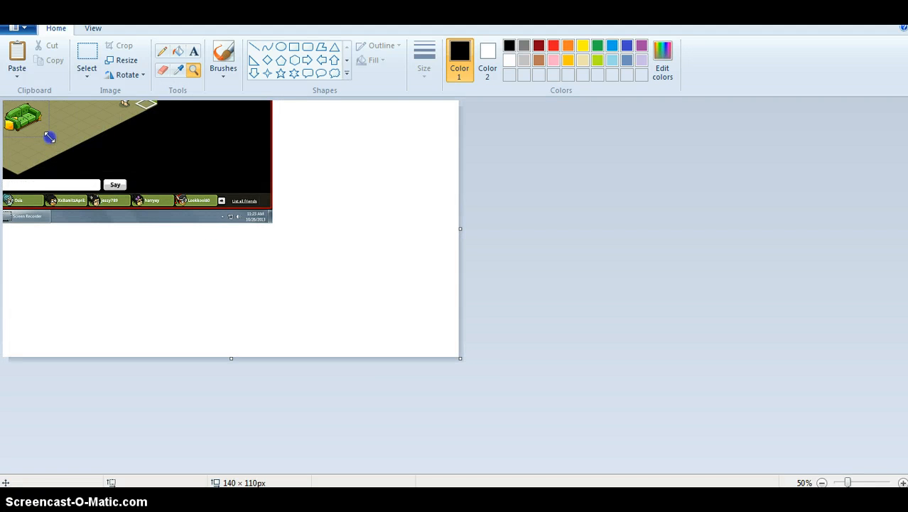
left_click_drag(49, 137, 49, 136)
Sample the olive floor colour beside the sofa's backrest as Color 1
left_click(24, 117)
left_click(25, 116)
left_click(25, 117)
left_click(25, 117)
left_click(25, 117)
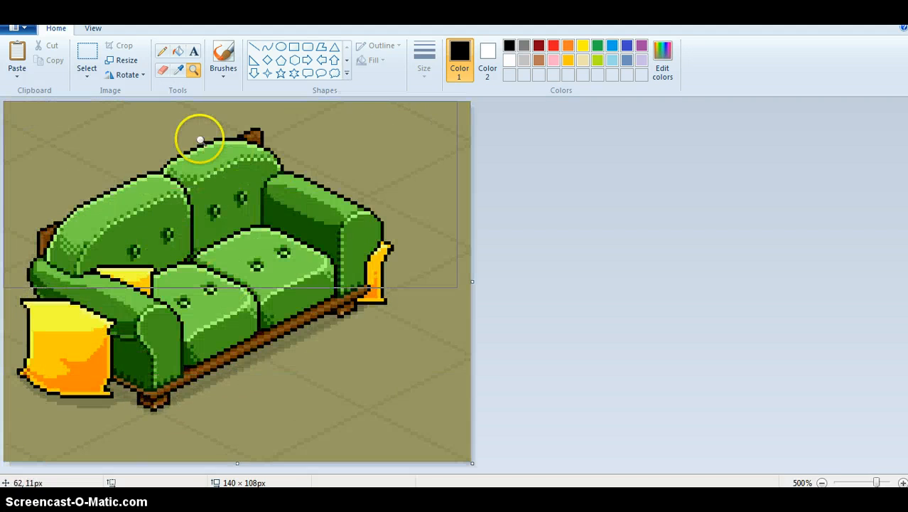
left_click(178, 69)
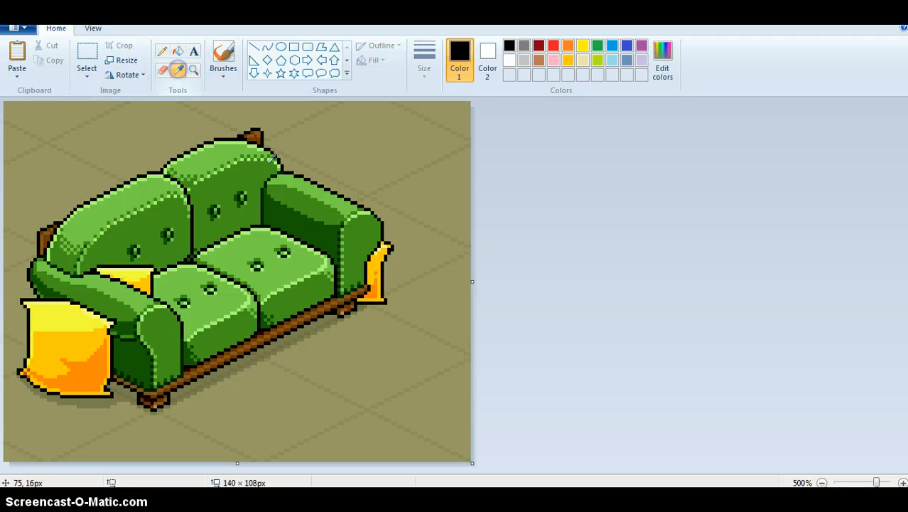
left_click(351, 138)
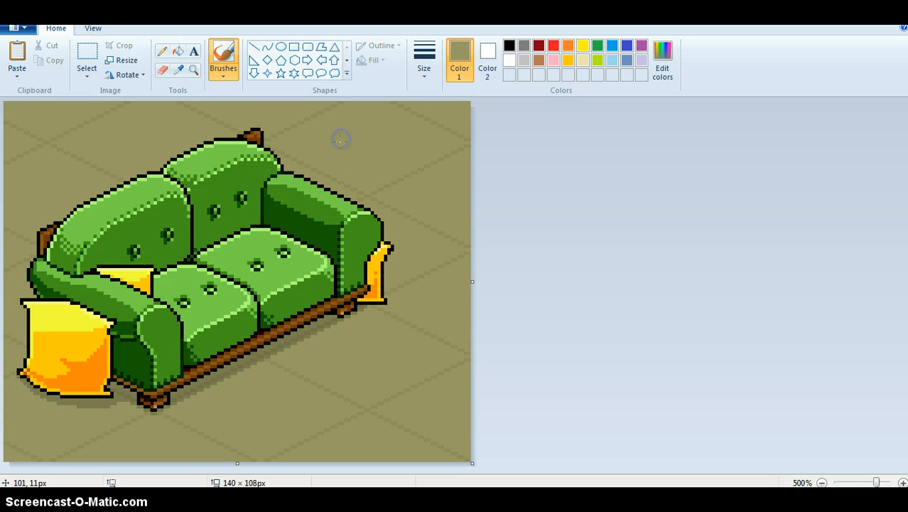
Enlarge the eraser well beyond its normal size and replace the olive floor colour around the sofa with white
left_click(163, 71)
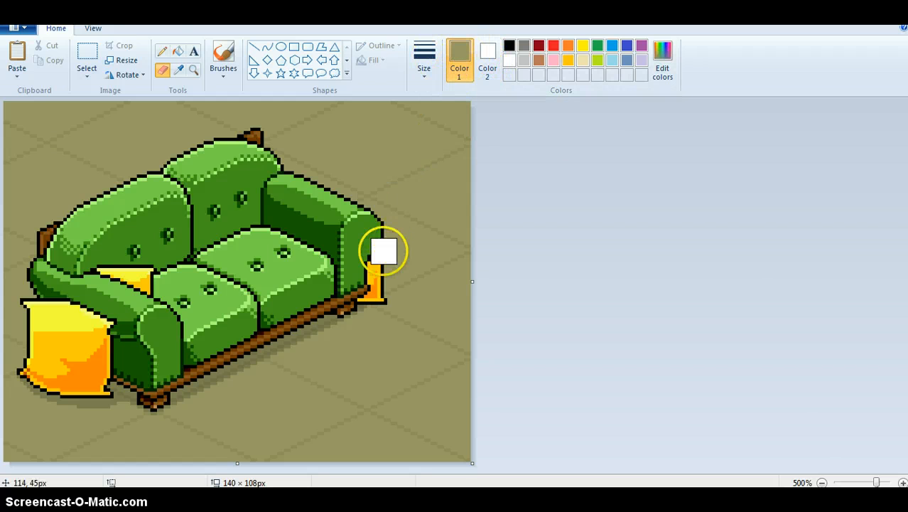
key("ctrl+KP_Add")
key("ctrl+KP_Add")
key("ctrl+KP_Add")
key("ctrl+KP_Add")
key("ctrl+KP_Add")
key("ctrl+KP_Add")
key("ctrl+KP_Add")
key("ctrl+KP_Add")
key("ctrl+KP_Add")
key("ctrl+KP_Add")
key("ctrl+KP_Add")
key("ctrl+KP_Add")
key("ctrl+KP_Add")
key("ctrl+KP_Add")
key("ctrl+KP_Add")
key("ctrl+KP_Add")
key("ctrl+KP_Add")
key("ctrl+KP_Add")
key("ctrl+KP_Add")
key("ctrl+KP_Add")
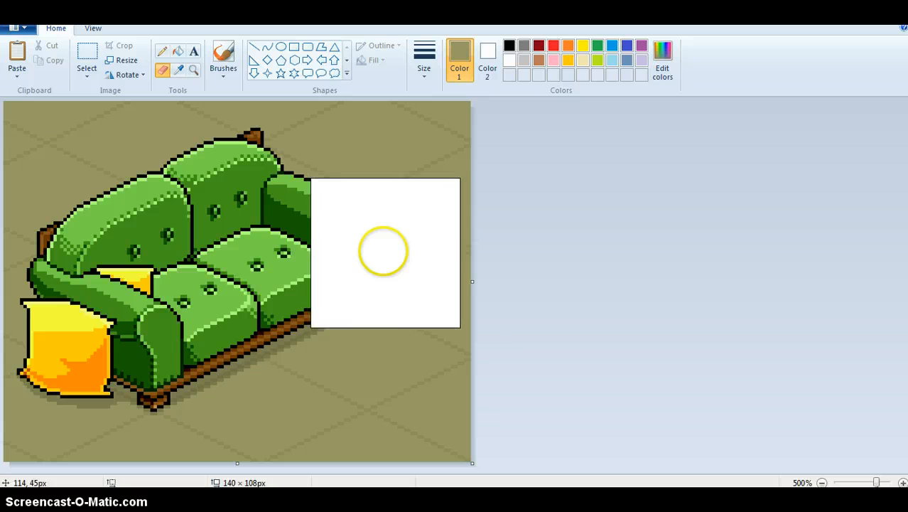
mouse_move(384, 250)
left_mouse_down()
mouse_move(395, 147)
mouse_move(384, 398)
mouse_move(255, 386)
mouse_move(199, 406)
mouse_move(257, 420)
left_mouse_up()
mouse_move(298, 286)
left_mouse_down()
mouse_move(19, 403)
mouse_move(192, 112)
left_mouse_up()
mouse_move(248, 345)
left_mouse_down()
mouse_move(119, 409)
mouse_move(32, 390)
left_mouse_up()
Sample the floor's grid-line colour and replace all of the grid lines around the sofa with white
left_click(177, 70)
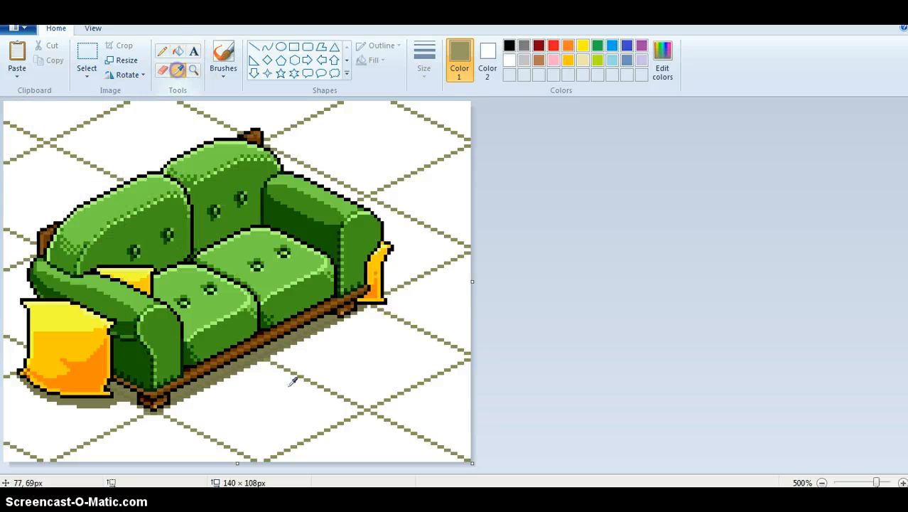
left_click(268, 358)
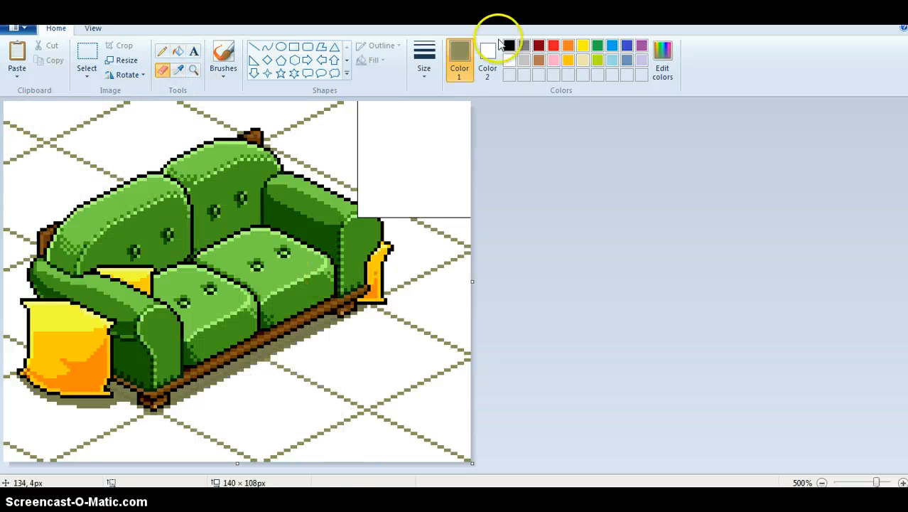
mouse_move(410, 202)
left_mouse_down()
mouse_move(229, 511)
mouse_move(4, 346)
mouse_move(40, 229)
left_mouse_up()
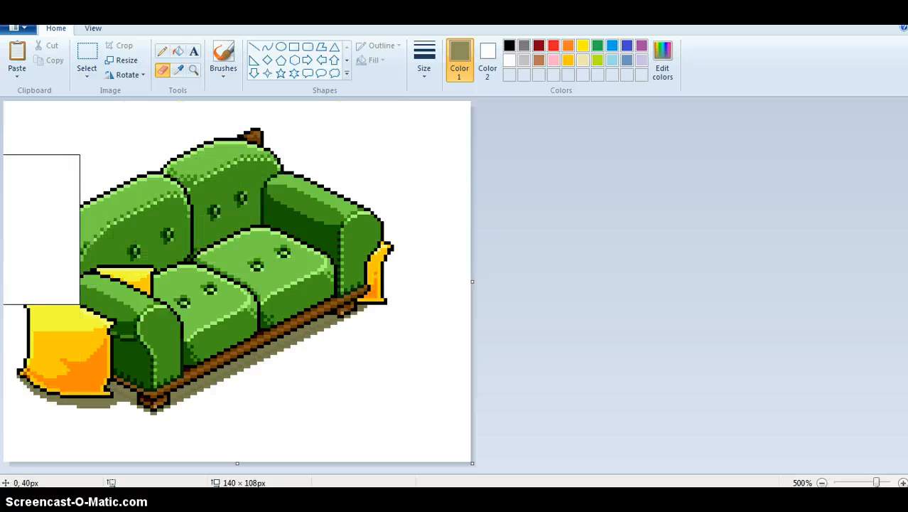
Sample the olive shadow beneath the sofa, set Color 2 to light gray and recolour the shadow with it
left_click(178, 69)
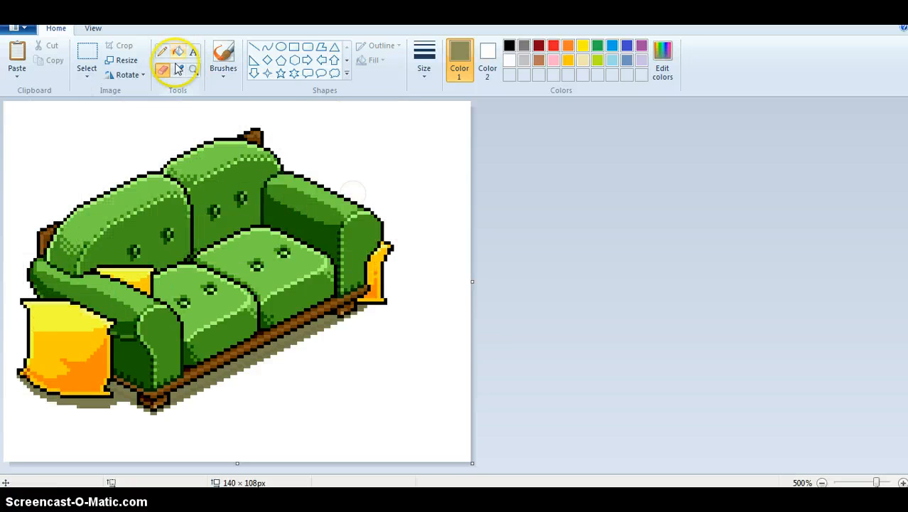
left_click(223, 378)
left_click(488, 60)
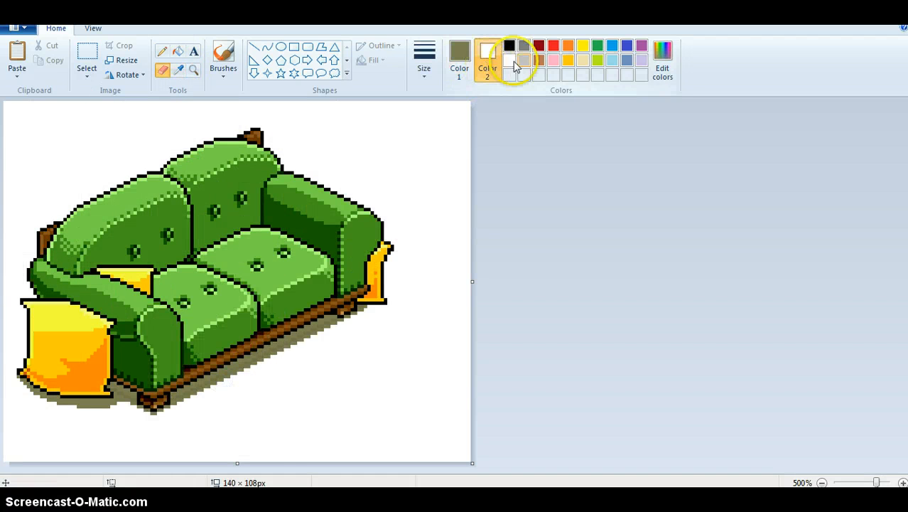
left_click(524, 59)
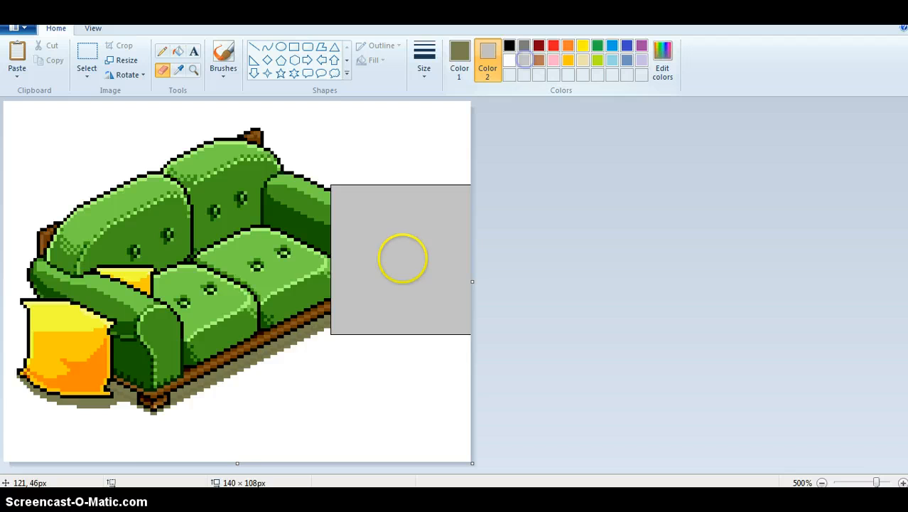
left_click(178, 69)
left_click(237, 364)
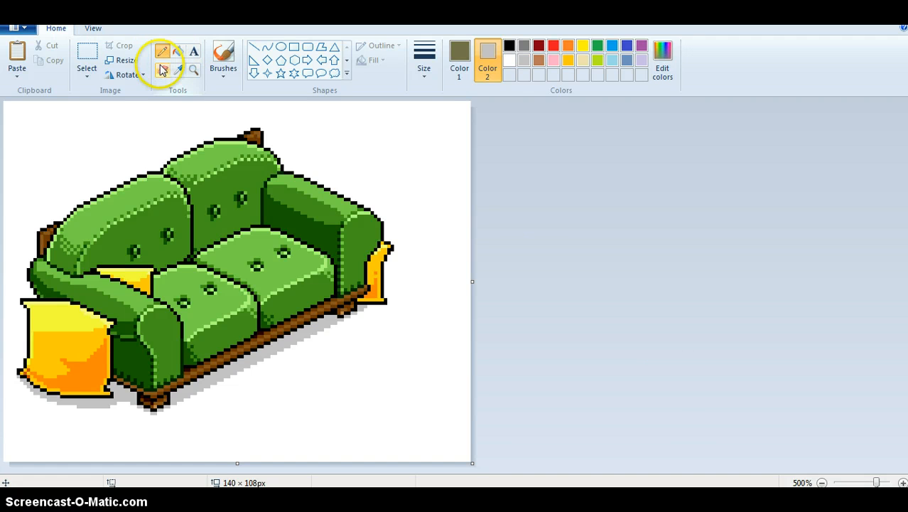
Define a custom dark brown for Color 2 with Red 73, Green 54 and Blue 37
left_click(179, 52)
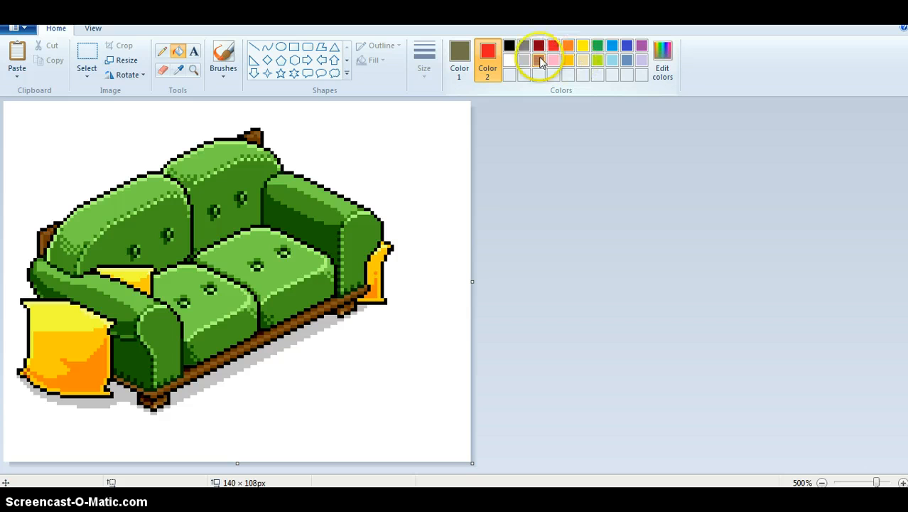
left_click(659, 57)
left_click_drag(594, 204, 597, 259)
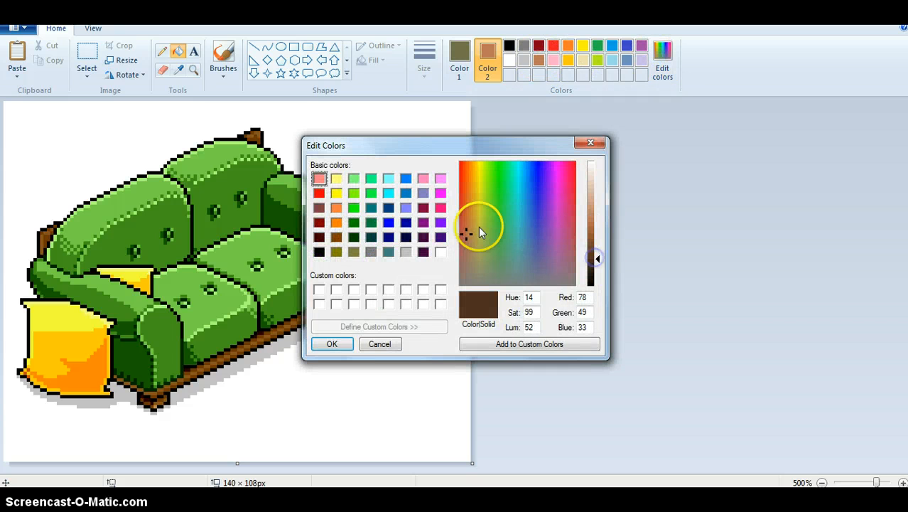
left_click_drag(478, 226, 468, 245)
left_click(337, 342)
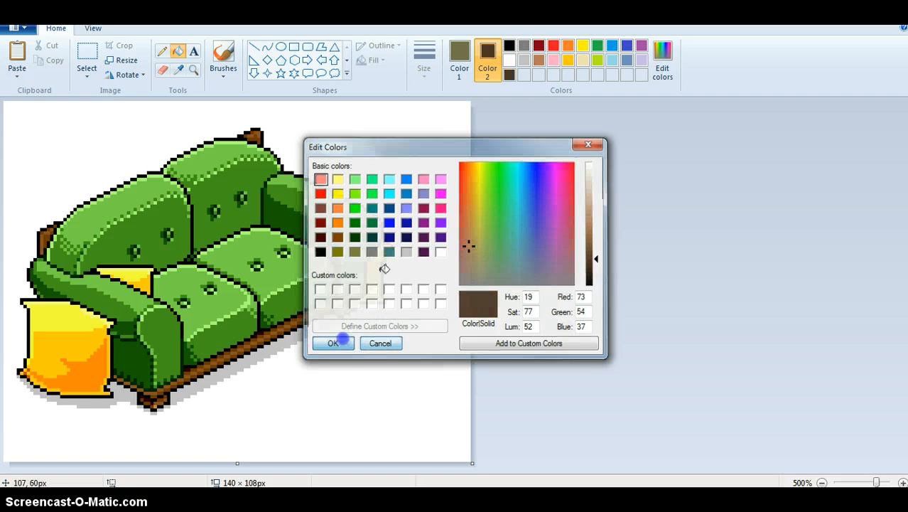
Lighten the custom brown in Color 2 to Red 91, Green 68 and Blue 47
left_click(459, 61)
left_click(178, 69)
left_click(257, 240)
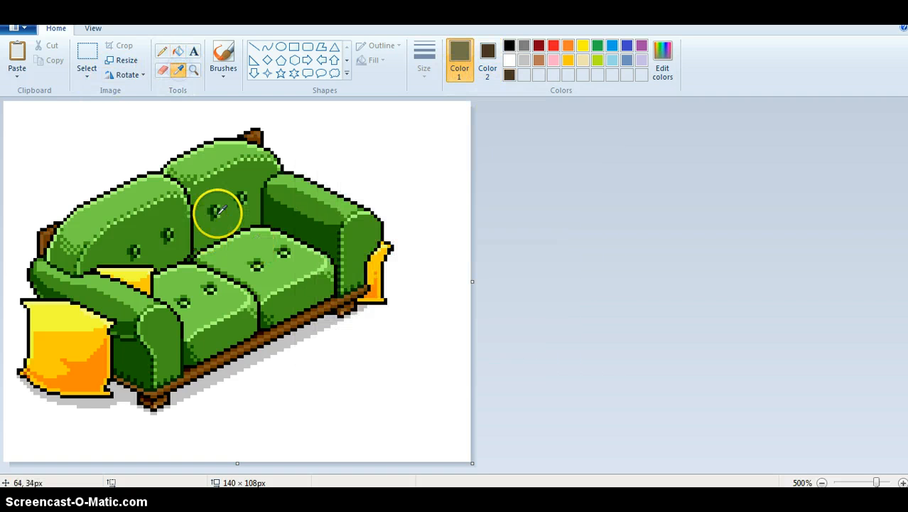
left_click(488, 60)
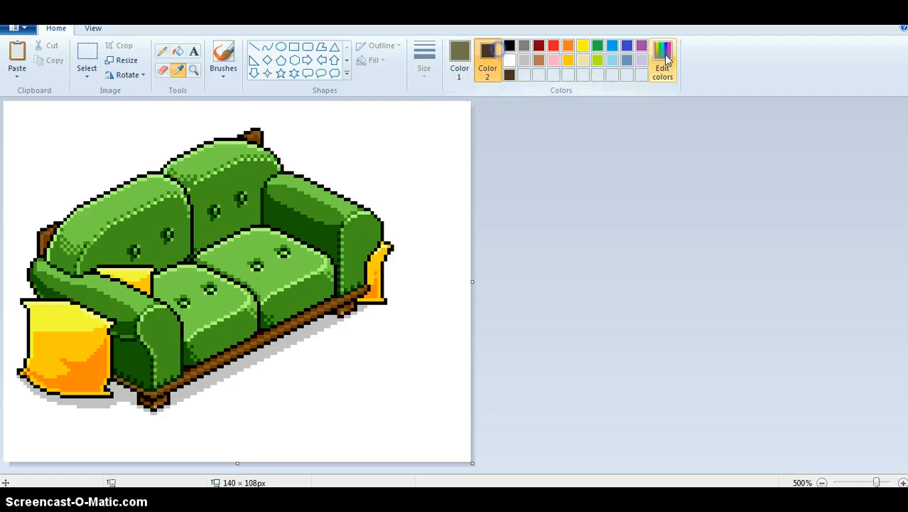
left_click(663, 61)
left_click_drag(594, 248, 596, 257)
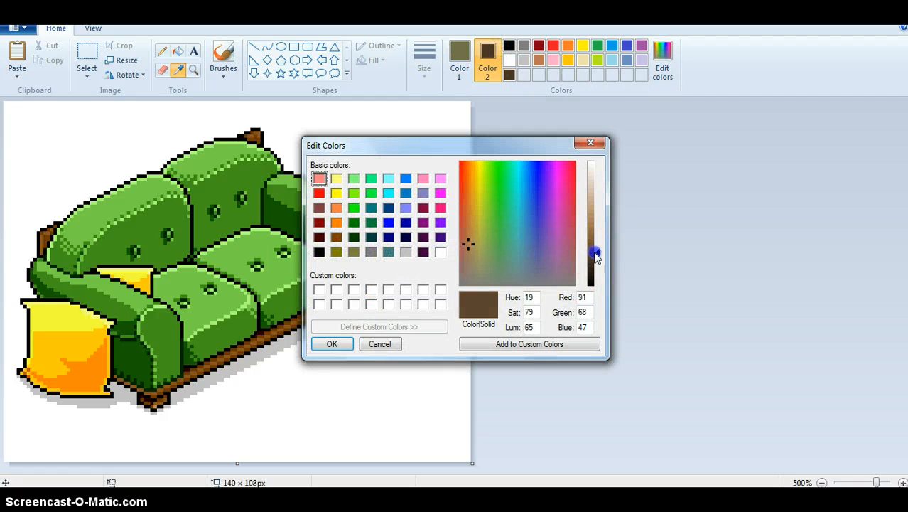
left_click(320, 346)
Sample the medium green on top of the seat cushions and replace it with the brown across the whole sofa
left_click(175, 74)
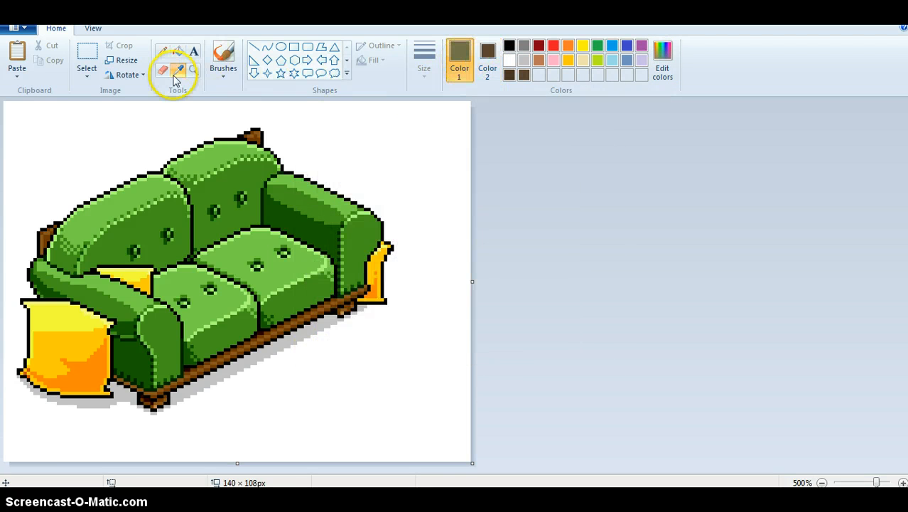
left_click(242, 249)
left_click(162, 70)
mouse_move(199, 277)
left_mouse_down()
mouse_move(339, 273)
mouse_move(6, 289)
mouse_move(48, 381)
mouse_move(324, 214)
mouse_move(578, 326)
left_mouse_up()
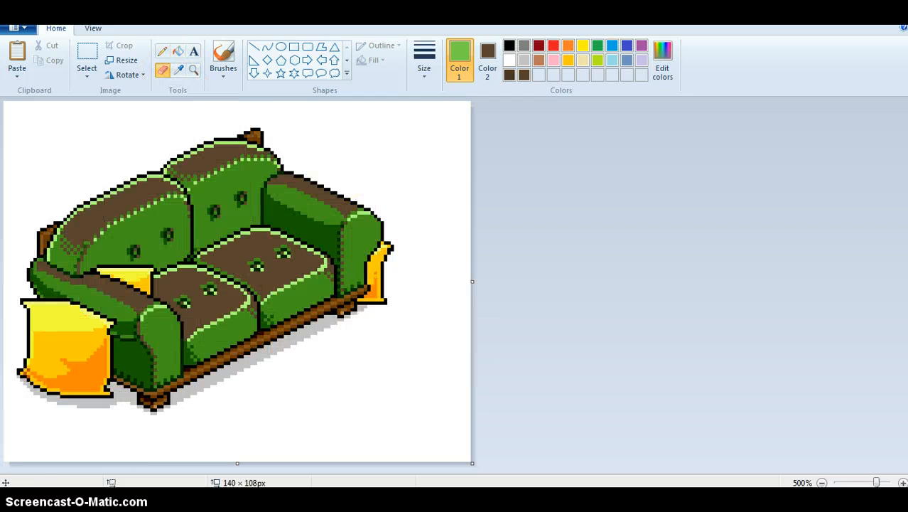
Sample the light-green edge highlight, mix a lighter brown for Color 2 and replace the sofa's highlights with it
left_click(178, 70)
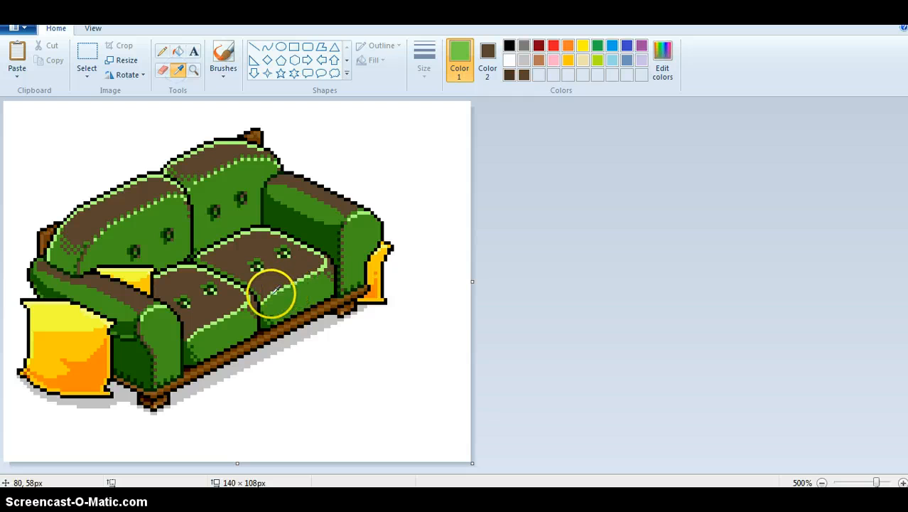
left_click(488, 60)
left_click(662, 60)
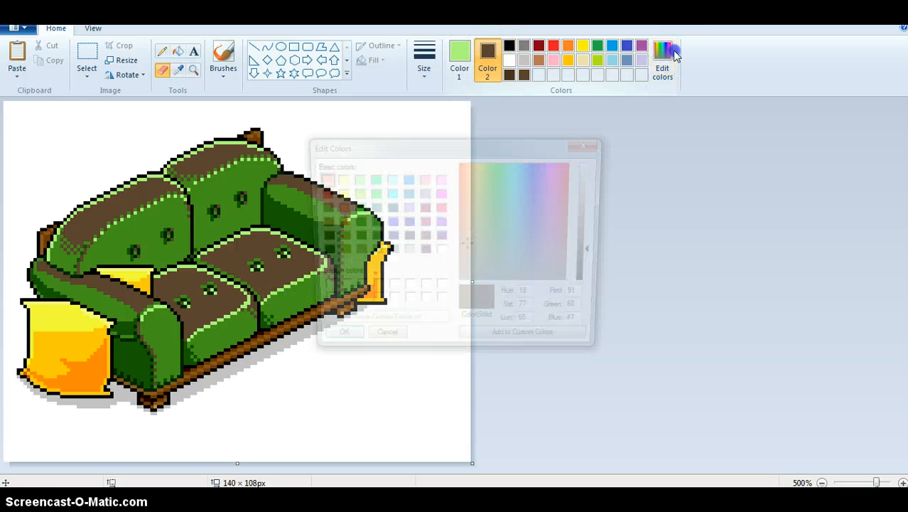
left_click(331, 345)
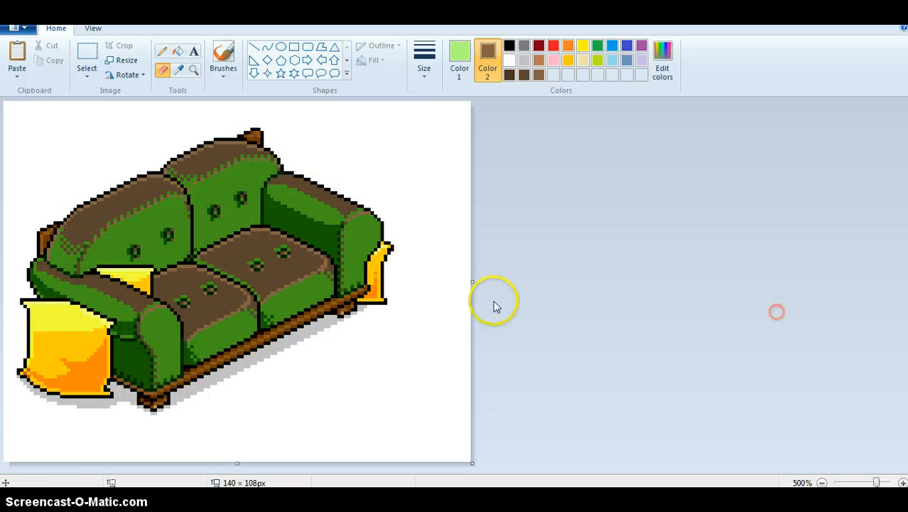
Sample the darker green of the cushion fronts and replace it across the sofa with a brown of Red 56, Green 41 and Blue 29
left_click(284, 302)
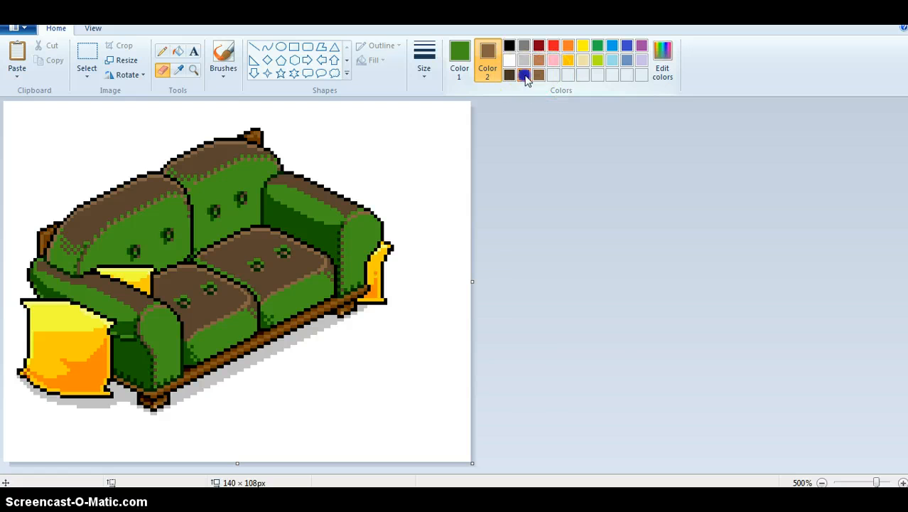
left_click(662, 61)
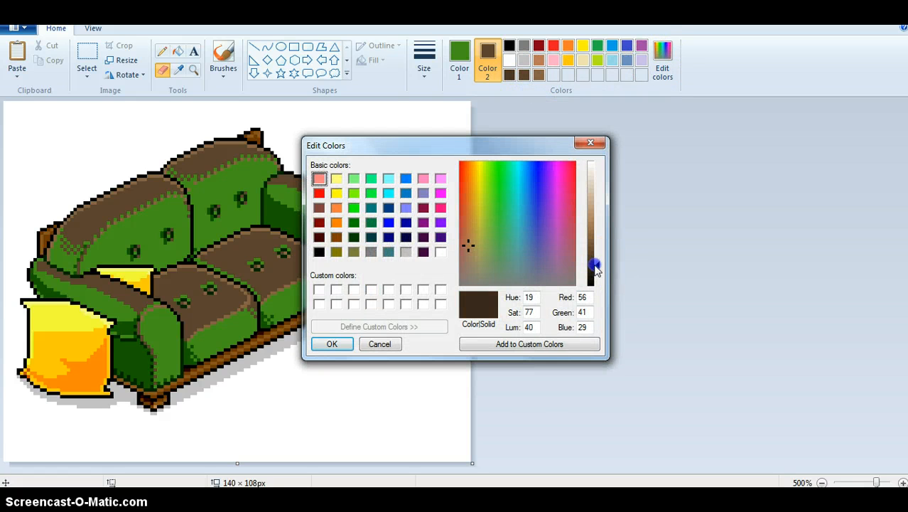
left_click(334, 343)
mouse_move(365, 259)
left_mouse_down()
mouse_move(77, 226)
mouse_move(47, 455)
left_mouse_up()
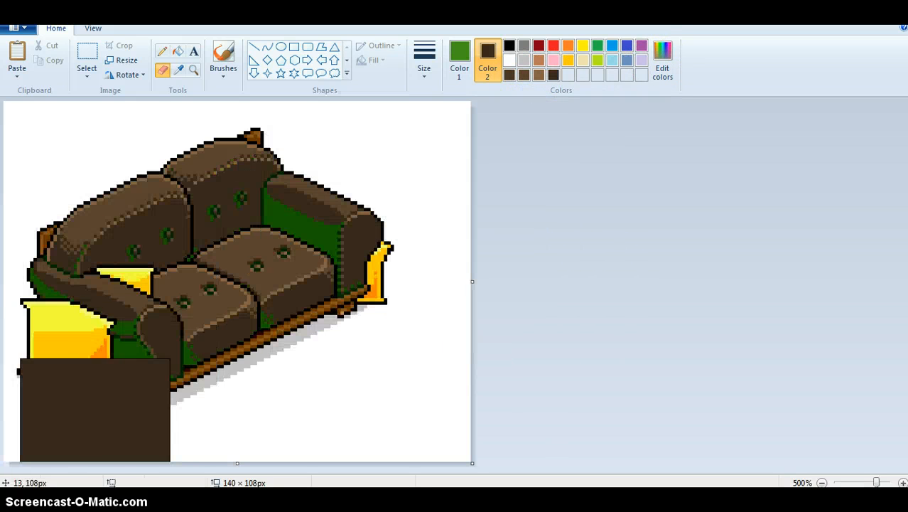
Mix a still darker brown for Color 2 and replace the dark green shading inside the sofa's arms with it
left_click(658, 57)
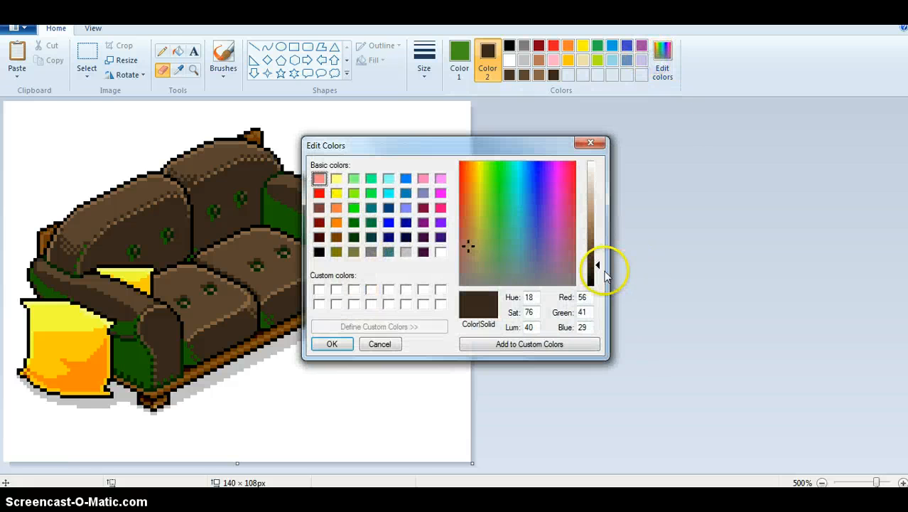
left_click_drag(600, 261, 595, 277)
left_click(332, 343)
left_click(459, 61)
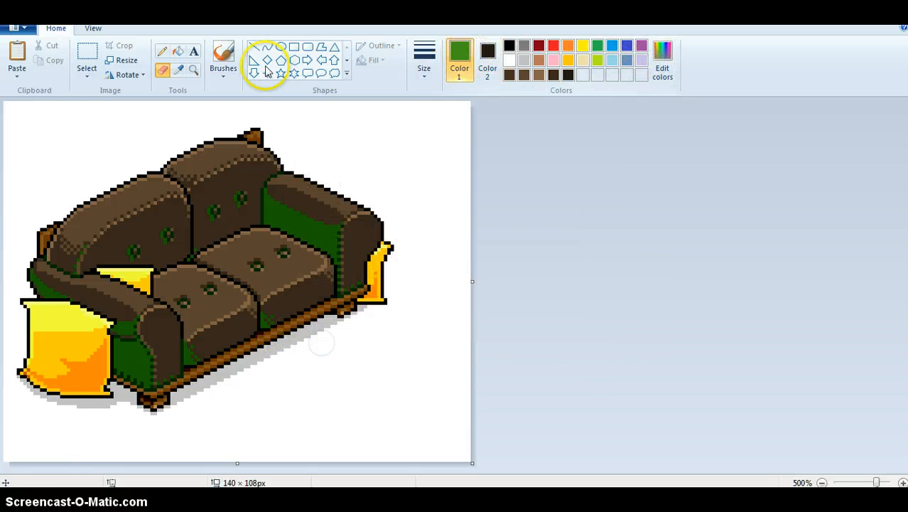
left_click(177, 69)
left_click(308, 227)
mouse_move(376, 182)
left_mouse_down()
mouse_move(6, 302)
mouse_move(24, 328)
mouse_move(178, 235)
left_mouse_up()
Mix a near-black brown for Color 2, sample the darkest green around the cushion buttons and replace it across the sofa's buttons and seams
left_click(487, 60)
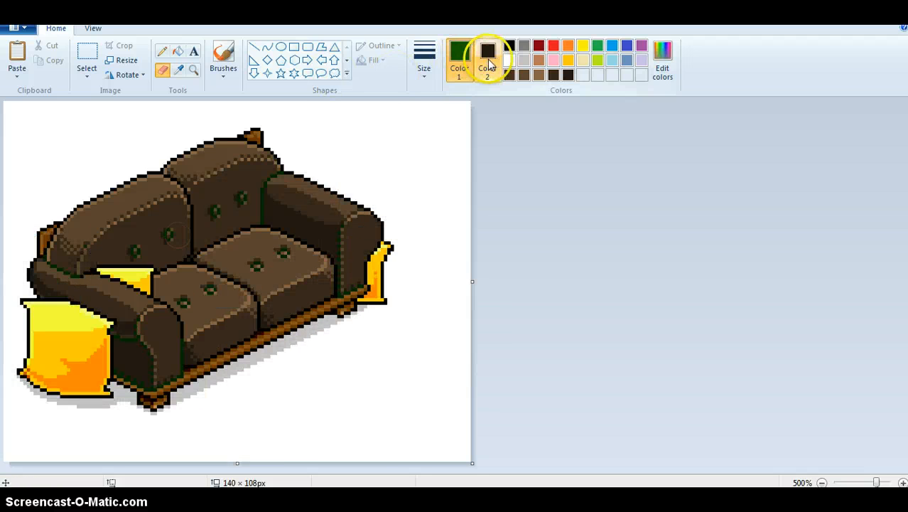
left_click(661, 58)
left_click_drag(596, 282, 595, 287)
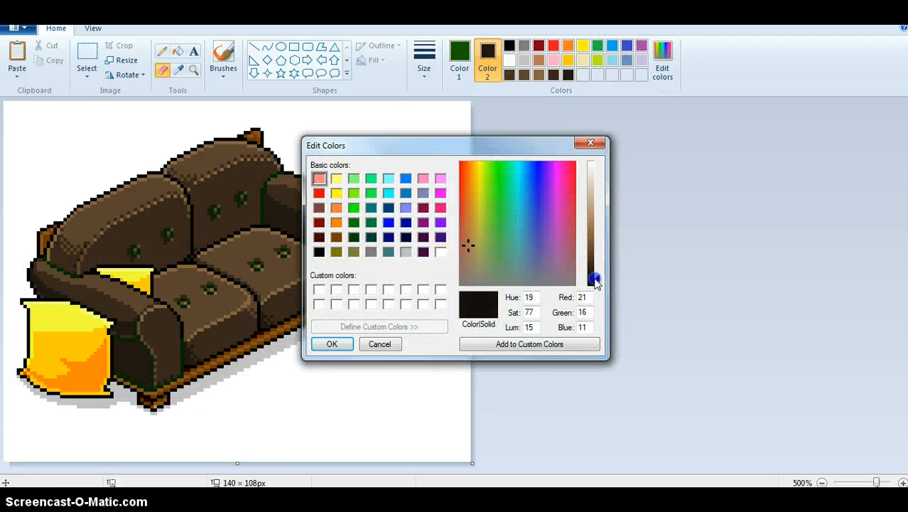
left_click(330, 344)
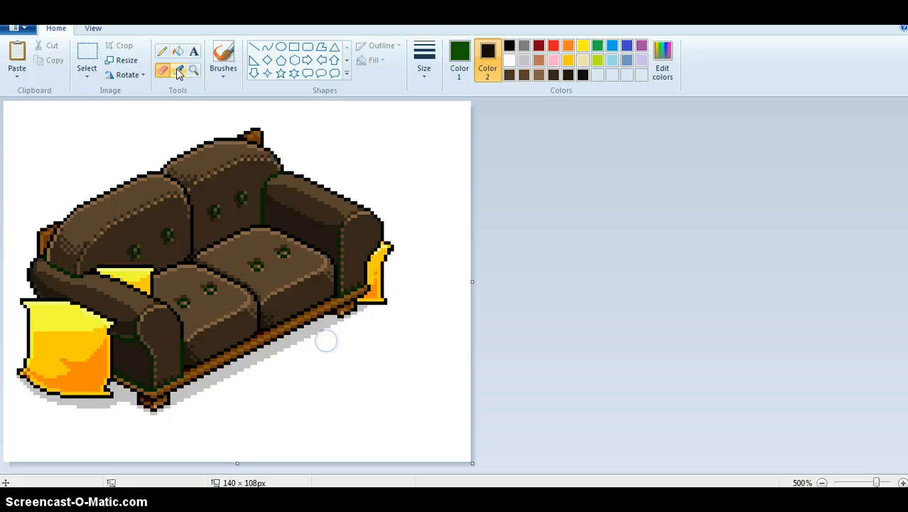
left_click(257, 266)
mouse_move(257, 265)
left_mouse_down()
mouse_move(116, 380)
mouse_move(6, 239)
mouse_move(451, 179)
left_mouse_up()
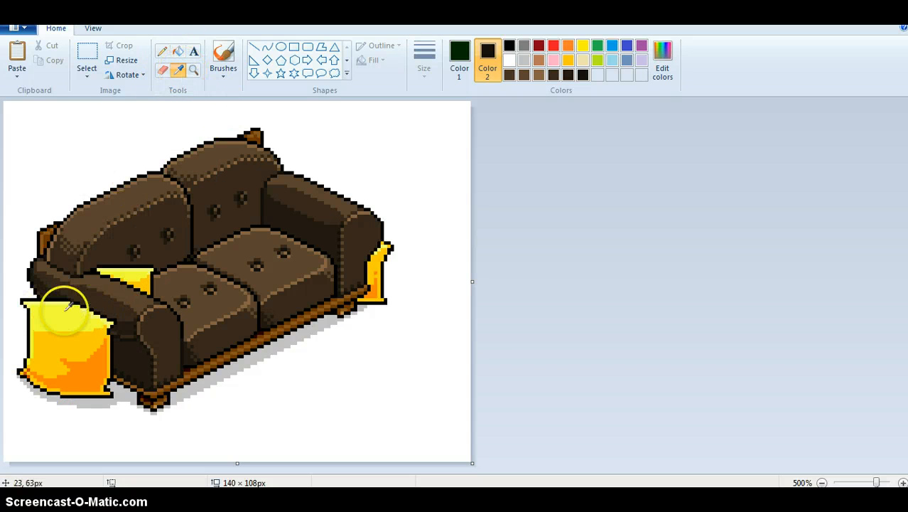
Sample the front pillow's bright yellow as Color 1, try replacing it with indigo using the eraser, and undo that stroke
left_click(466, 64)
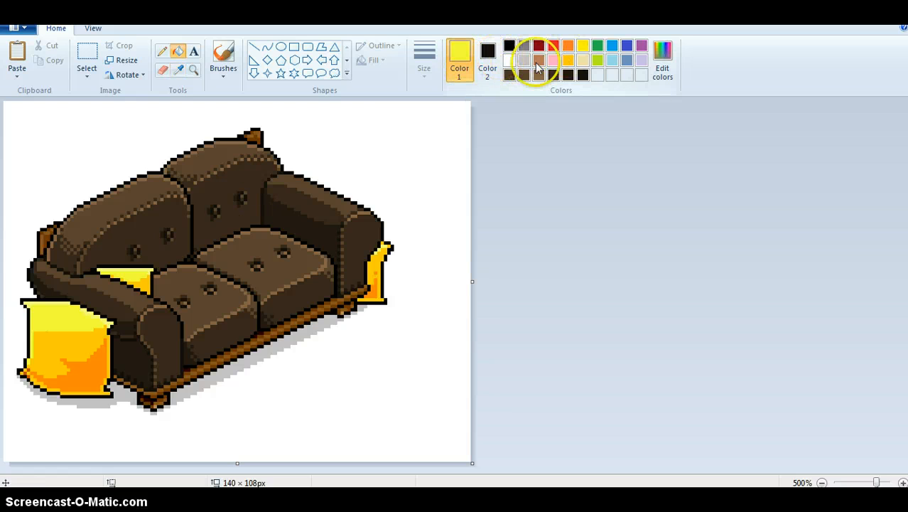
left_click(491, 48)
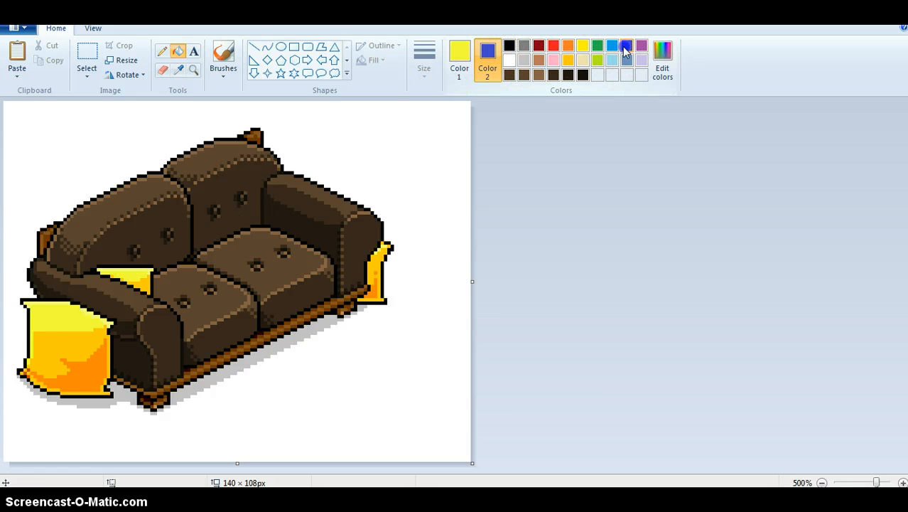
left_click(162, 69)
mouse_move(78, 309)
left_mouse_down()
mouse_move(154, 326)
mouse_move(32, 274)
mouse_move(245, 202)
left_mouse_up()
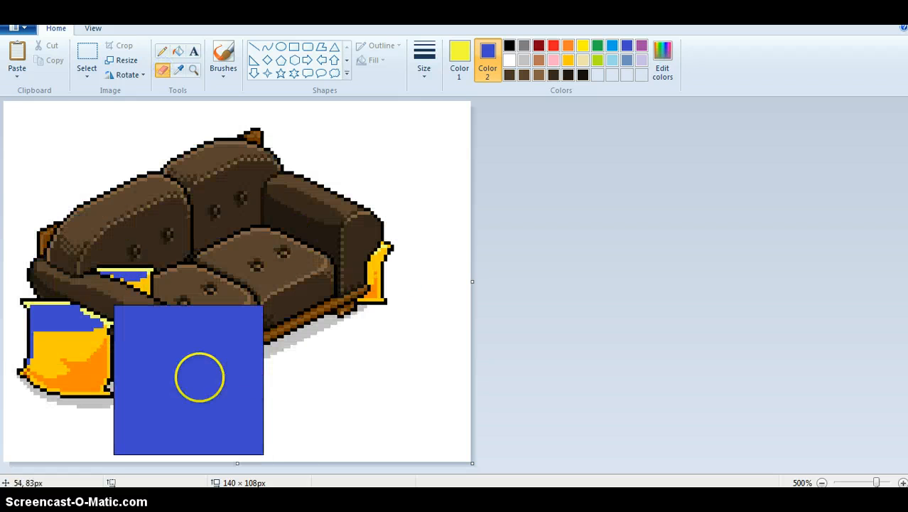
key("ctrl+z")
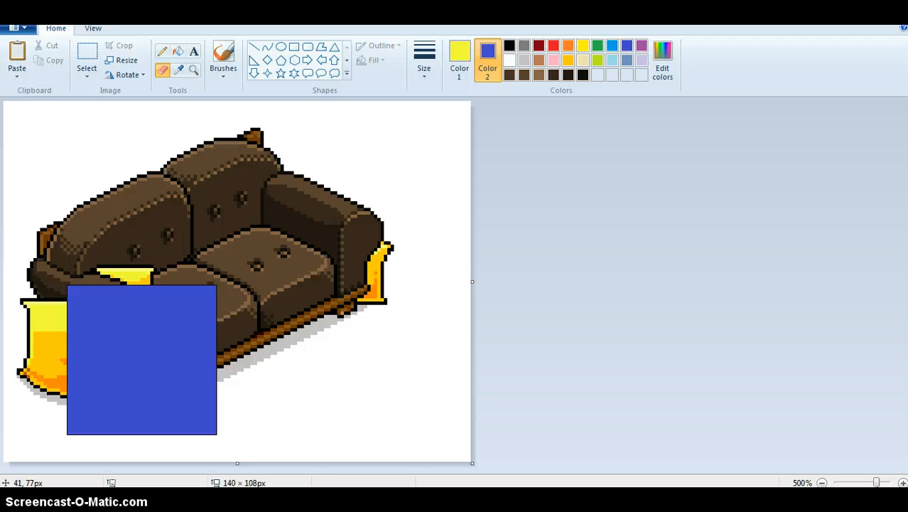
Reduce the eraser size and replace the bright yellow of the front pillow alone with indigo
key("ctrl+minus")
key("ctrl+minus")
key("ctrl+minus")
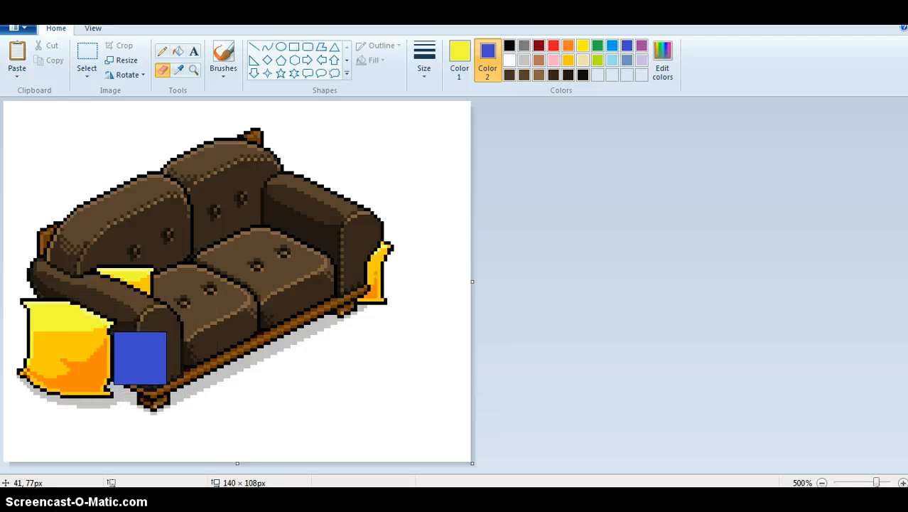
mouse_move(98, 355)
left_mouse_down()
mouse_move(67, 323)
mouse_move(40, 324)
mouse_move(30, 353)
mouse_move(66, 395)
mouse_move(88, 370)
mouse_move(59, 341)
left_mouse_up()
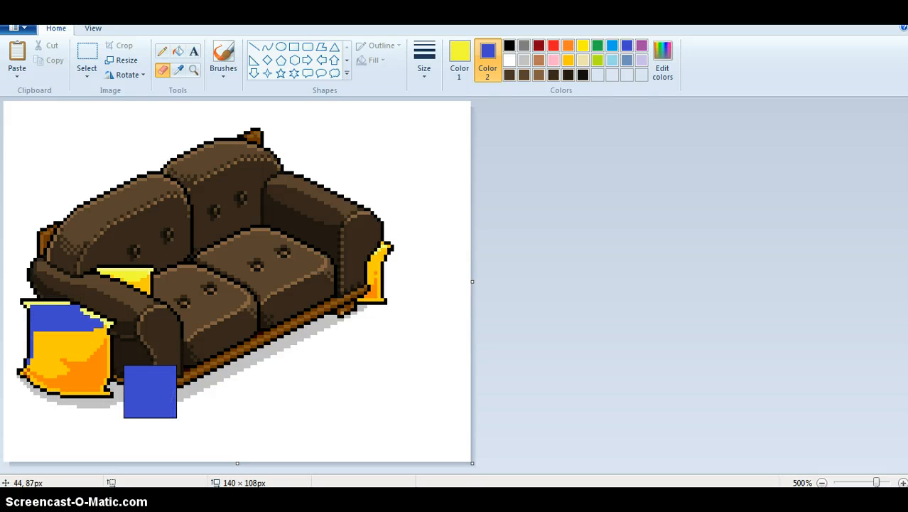
Adjust the eraser to a slightly smaller square
key("ctrl+plus")
key("ctrl+plus")
key("ctrl+plus")
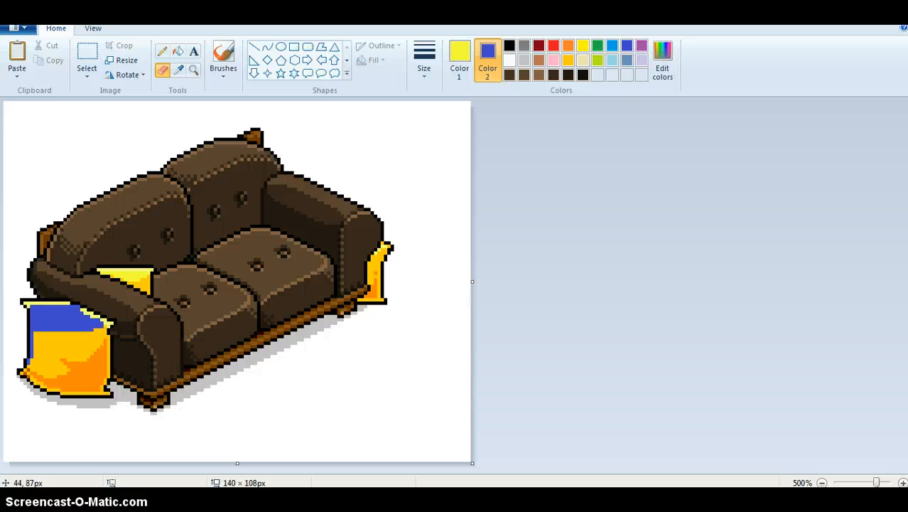
key("ctrl+minus")
key("ctrl+minus")
key("ctrl+minus")
key("ctrl+minus")
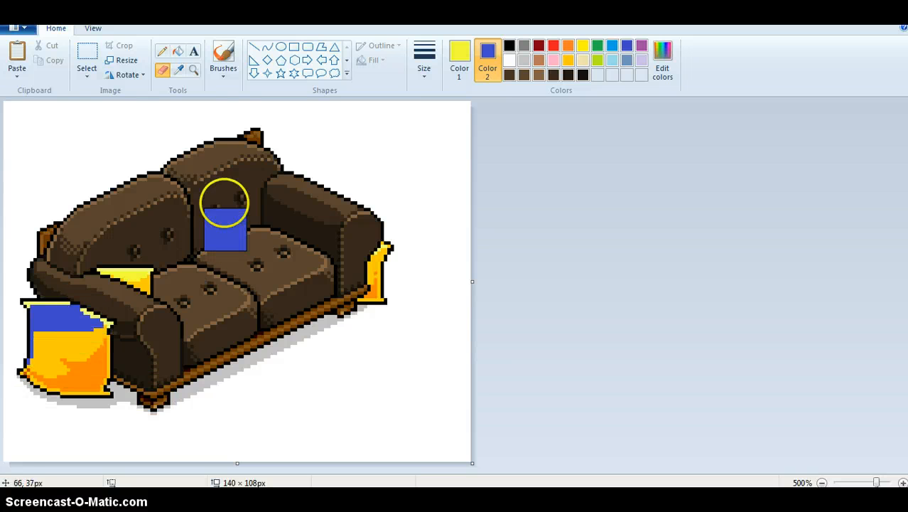
Undo the indigo recolouring of the front pillow
left_click(425, 62)
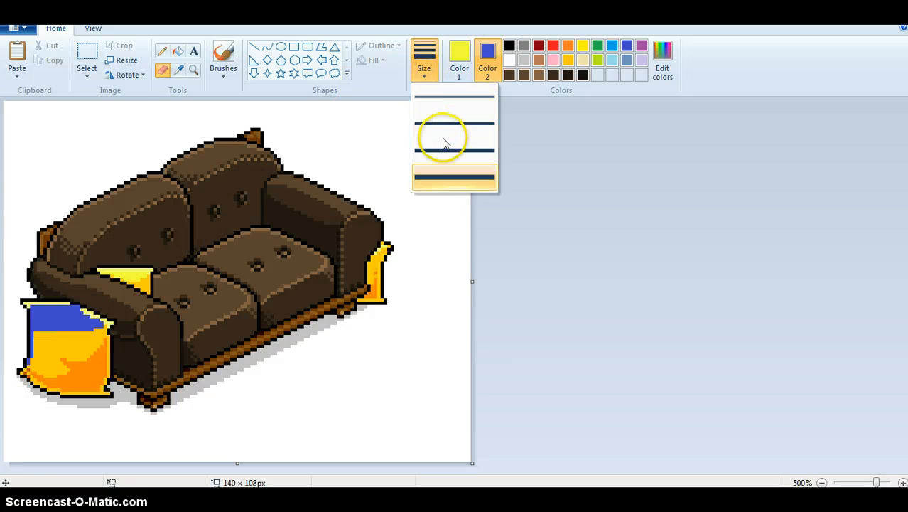
left_click(424, 71)
key("ctrl+z")
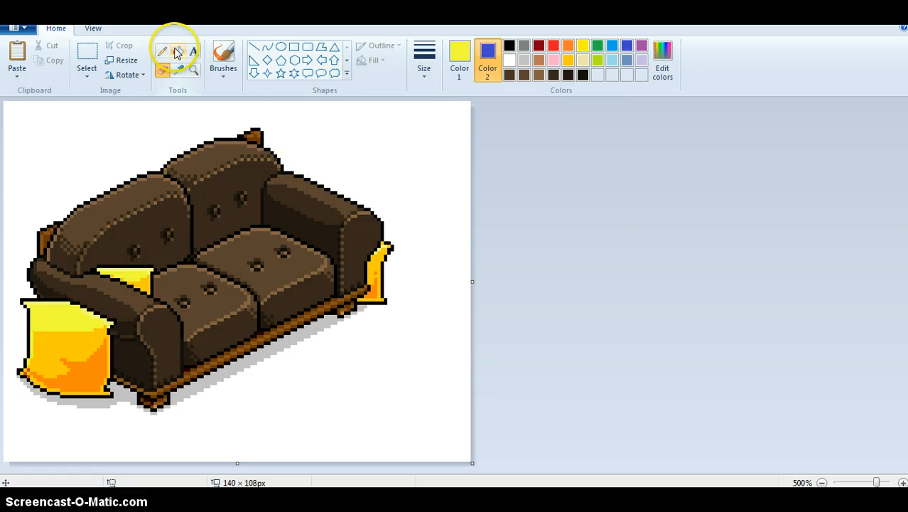
Set Color 2 to the bright blue with Red 0, Green 162 and Blue 232 and replace the front pillow's bright yellow with it
left_click(611, 46)
left_click(662, 61)
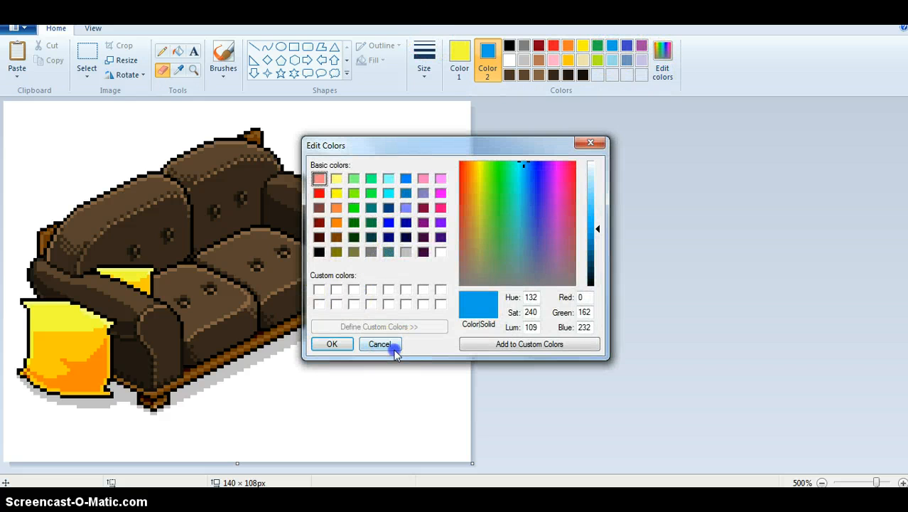
left_click(395, 349)
left_click_drag(92, 318, 40, 314)
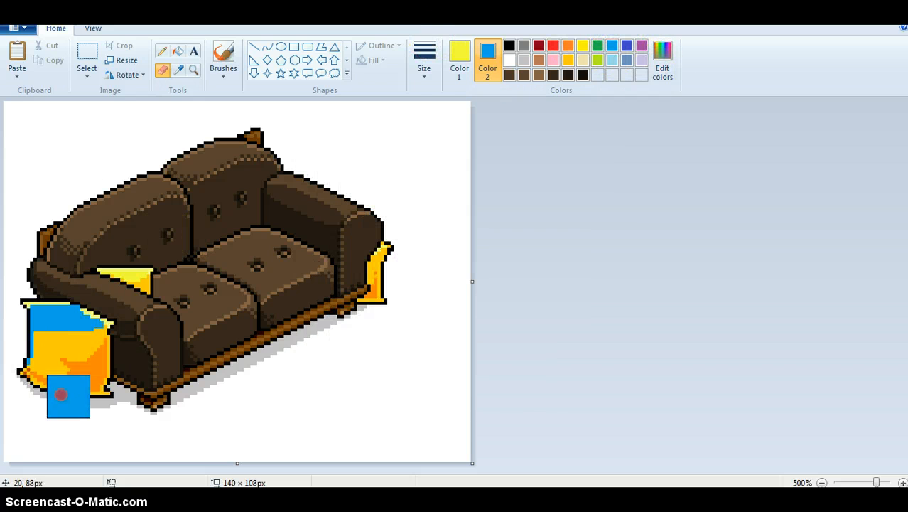
Darken Color 2 to Red 0, Green 122 and Blue 174, sample the front pillow's golden yellow and replace it with this blue
left_click(662, 63)
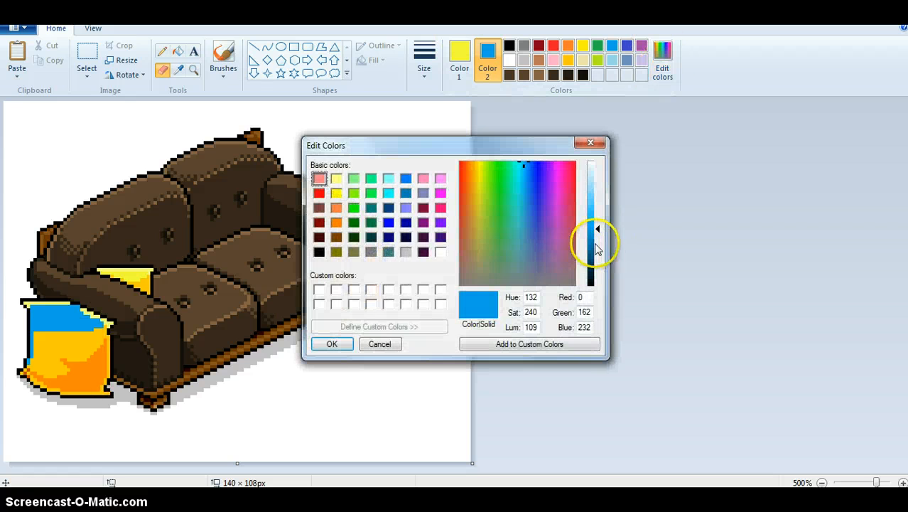
left_click(596, 243)
left_click(334, 344)
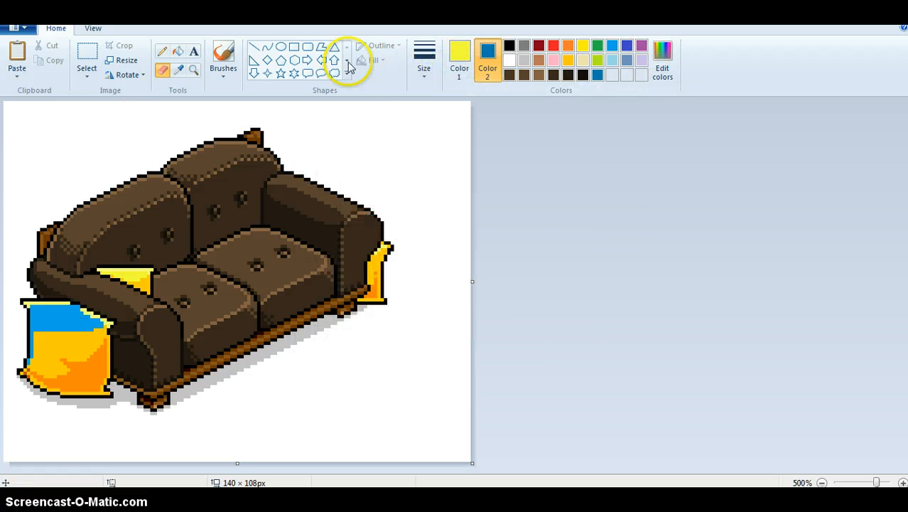
left_click(460, 60)
left_click(177, 71)
left_click(60, 350)
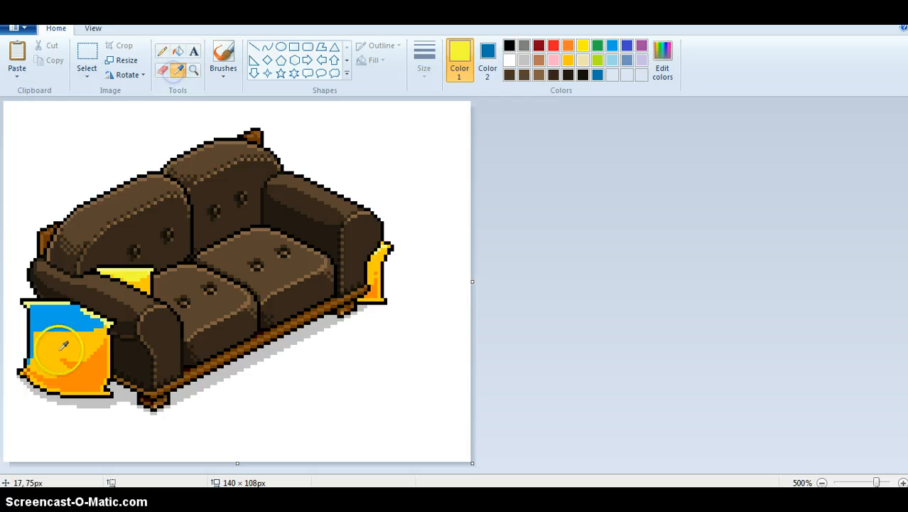
mouse_move(98, 286)
left_mouse_down()
mouse_move(66, 440)
mouse_move(55, 313)
mouse_move(121, 347)
mouse_move(53, 362)
mouse_move(41, 350)
left_mouse_up()
key("ctrl+z")
left_click(88, 337)
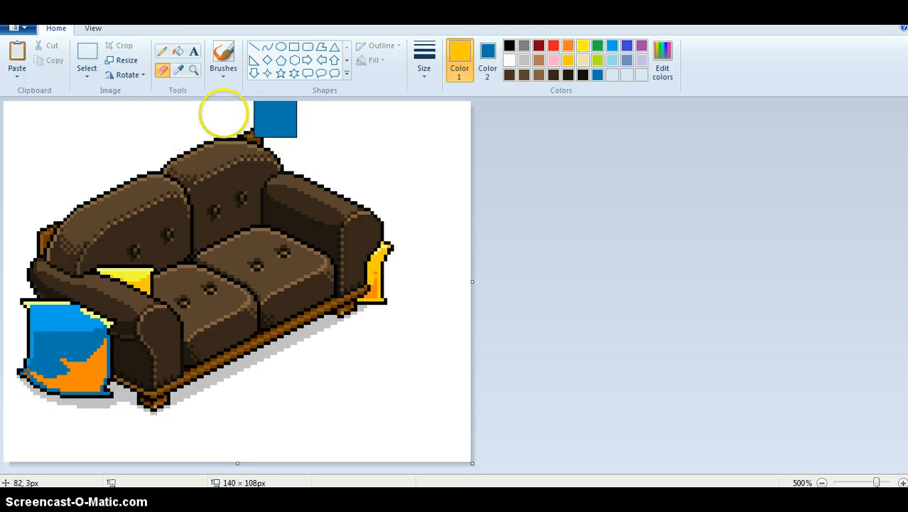
Sample the front pillow's orange shading and replace it with a darker blue of Red 0, Green 82 and Blue 117
left_click(177, 69)
left_click(98, 369)
left_click(488, 63)
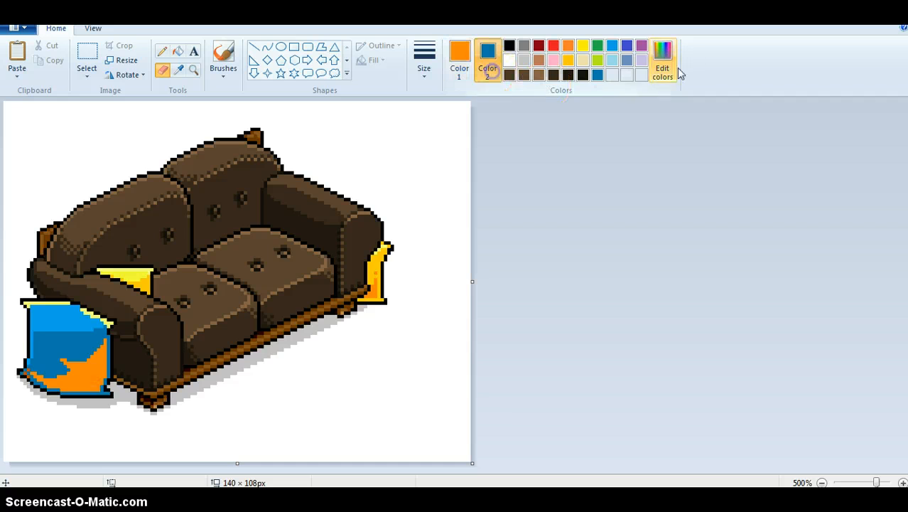
left_click(663, 60)
left_click_drag(594, 243, 594, 257)
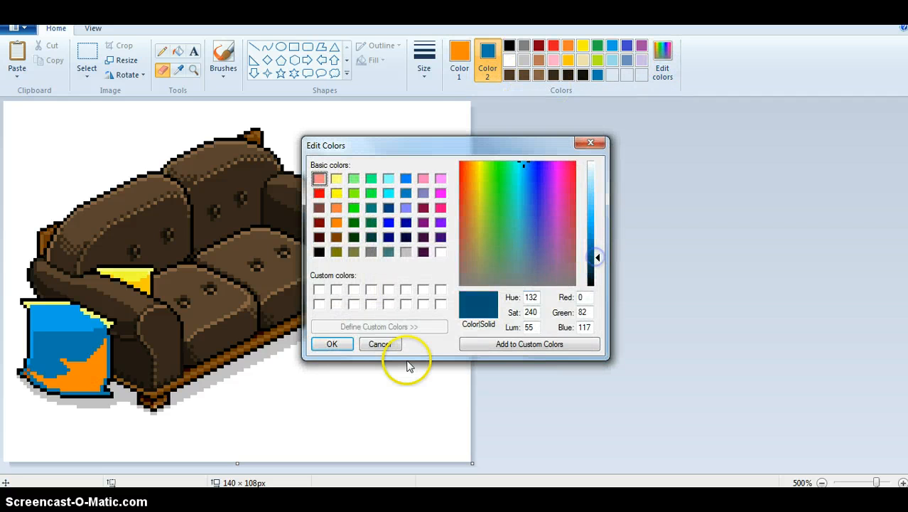
left_click(335, 345)
mouse_move(119, 392)
left_mouse_down()
mouse_move(95, 356)
mouse_move(22, 382)
mouse_move(67, 371)
left_mouse_up()
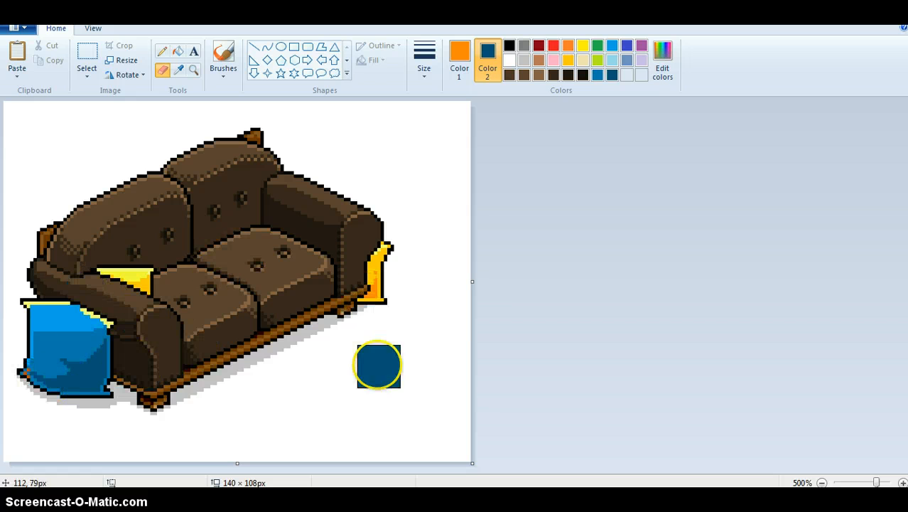
Darken Color 2 to Red 0, Green 56 and Blue 81, sample the dark orange at the front pillow's lower corner and replace it
left_click(661, 61)
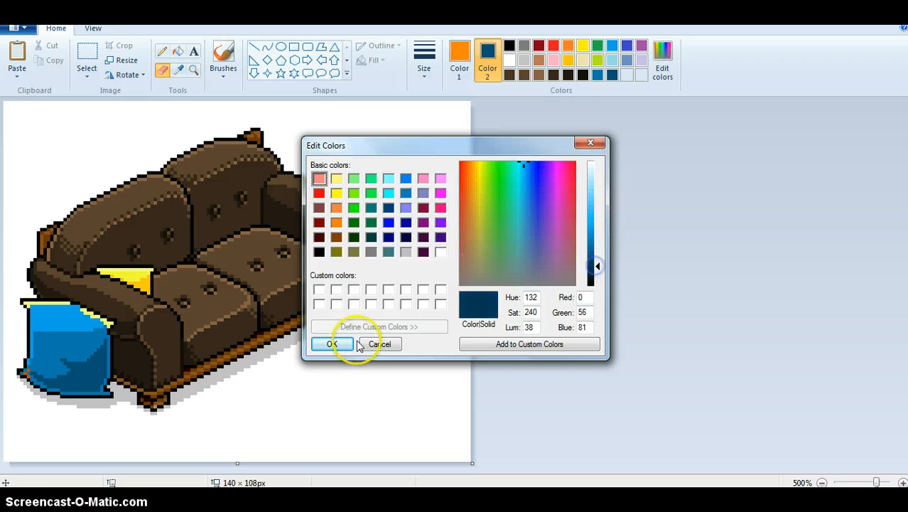
left_click(331, 344)
left_click(459, 60)
left_click(178, 69)
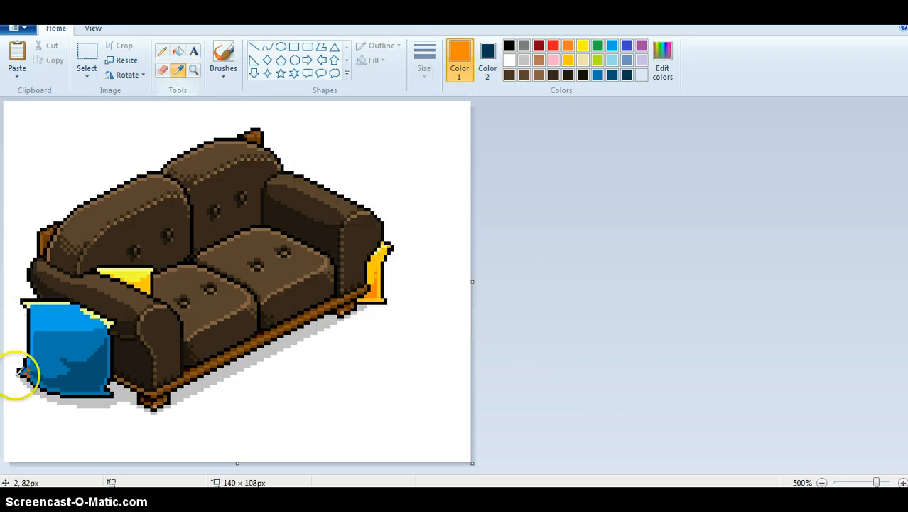
left_click(28, 374)
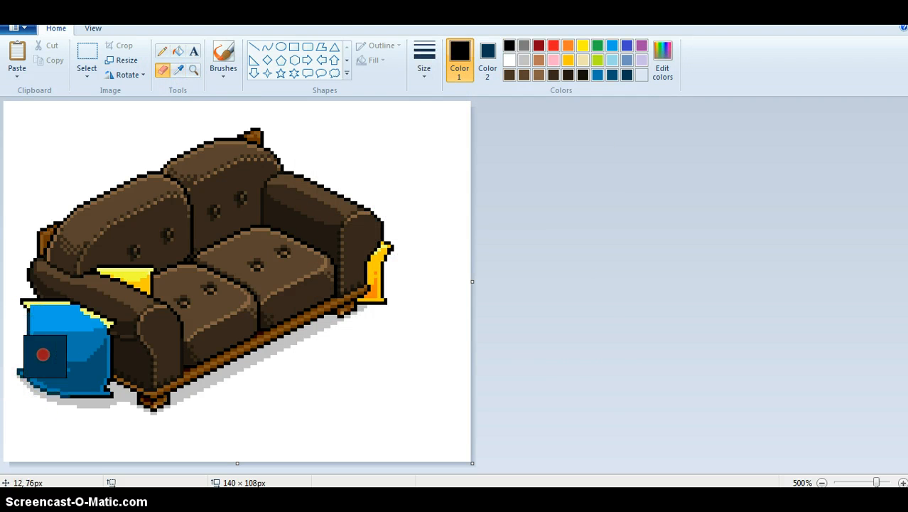
left_click(177, 69)
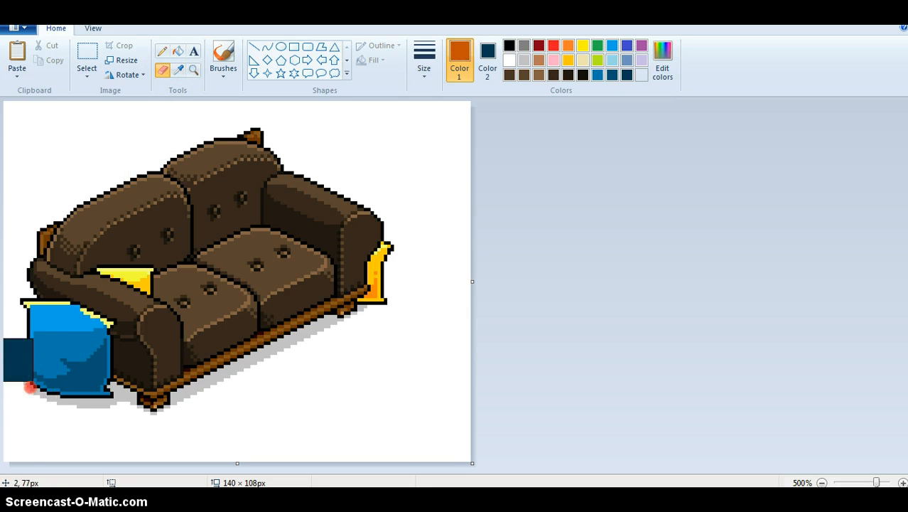
left_click(30, 382)
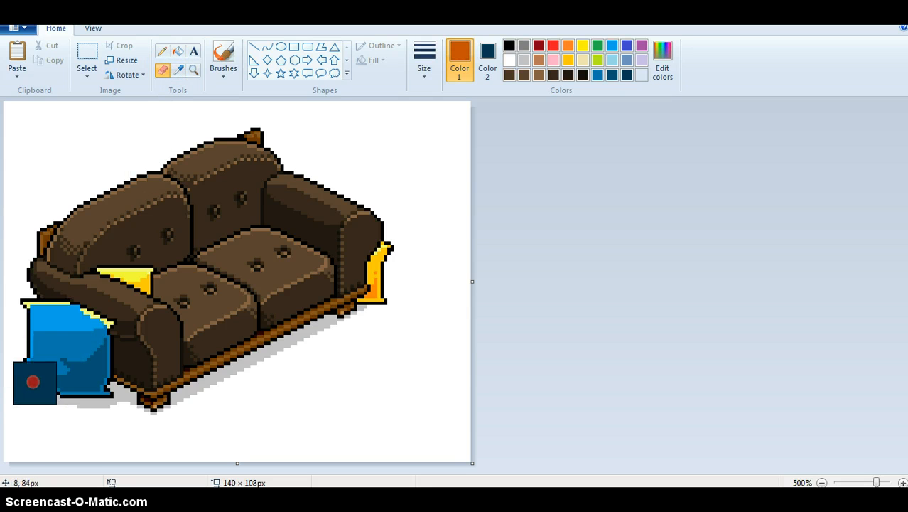
Sample the pale-yellow trim of the front pillow, mix a lighter blue for Color 2 and replace the trim with it
left_click(178, 69)
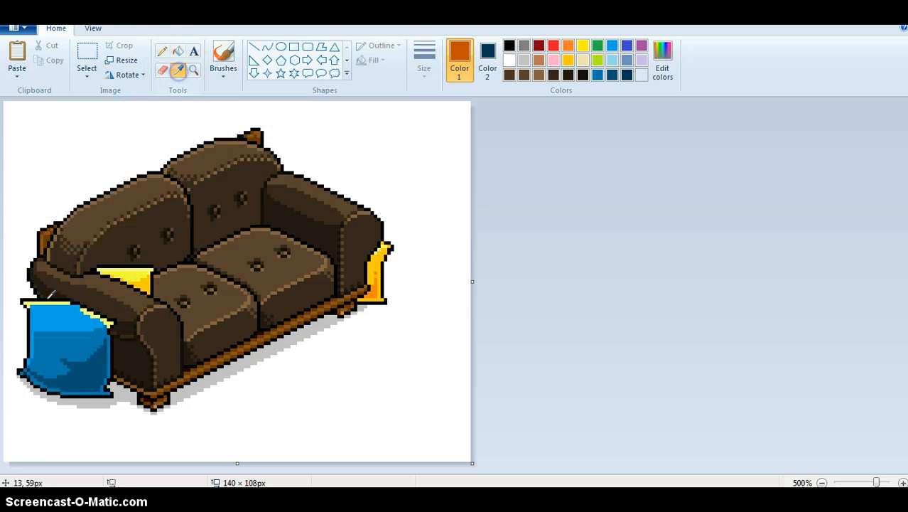
left_click(26, 299)
left_click(487, 57)
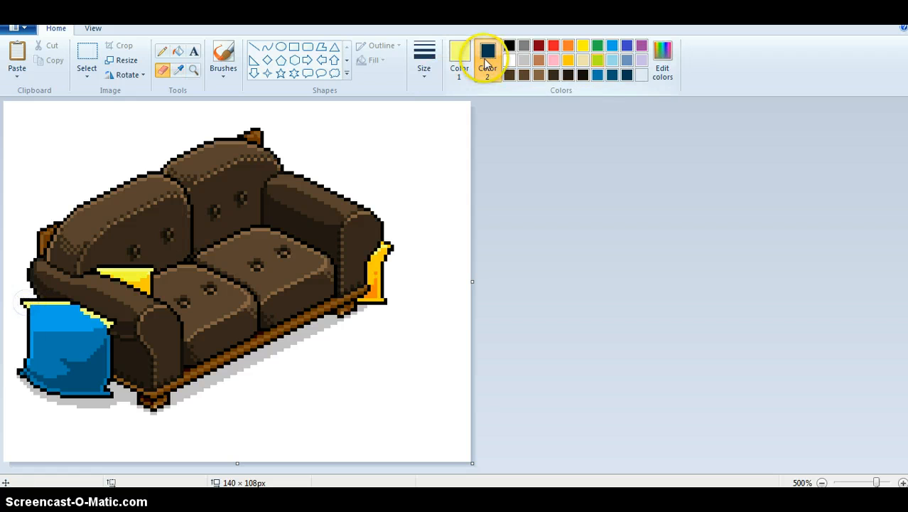
left_click(599, 75)
left_click(663, 61)
left_click(381, 343)
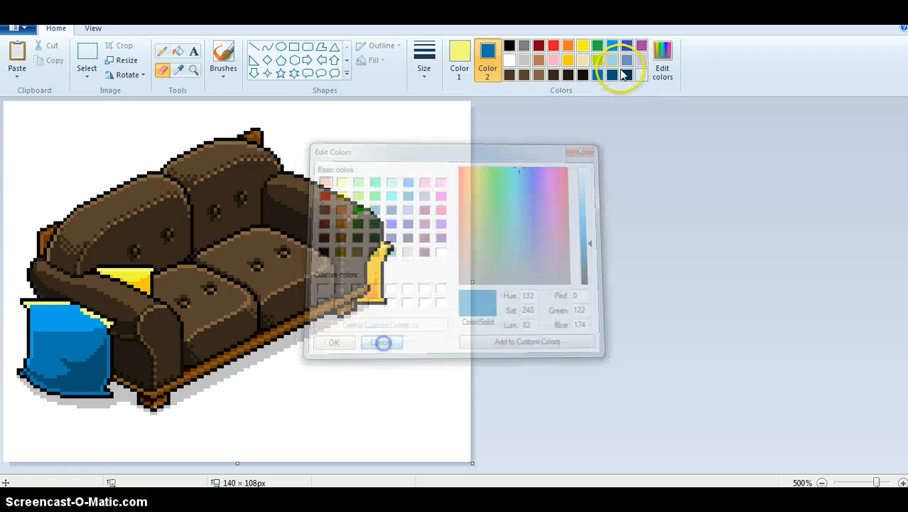
left_click(662, 60)
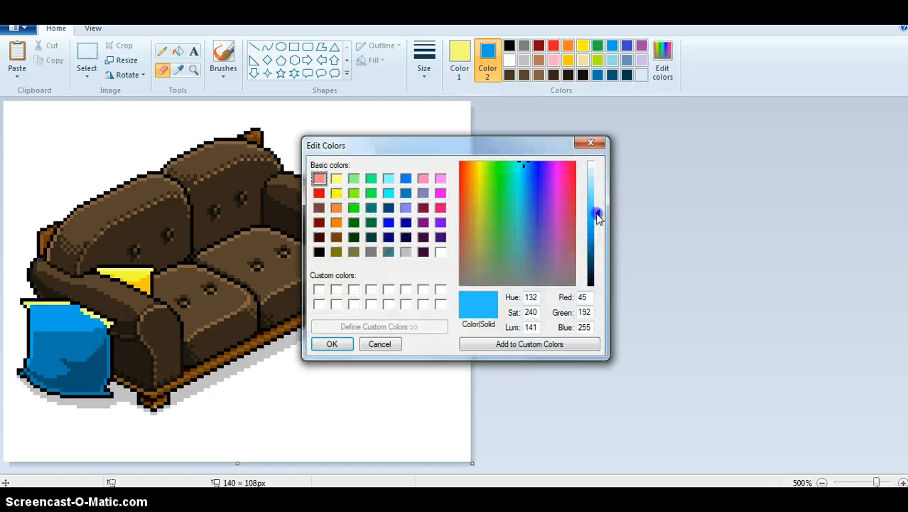
left_click(355, 344)
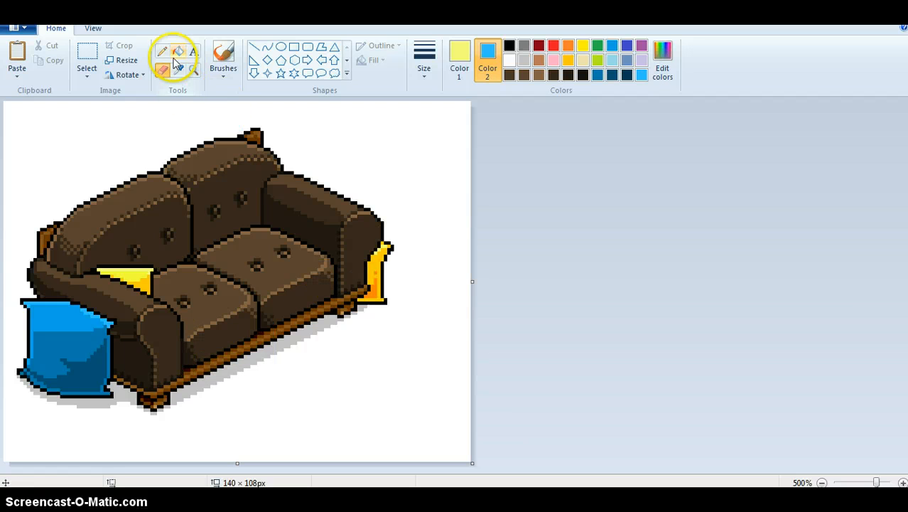
Set Color 2 to the palette's light blue, sample the middle pillow's bright yellow and replace it with this blue
left_click(131, 269)
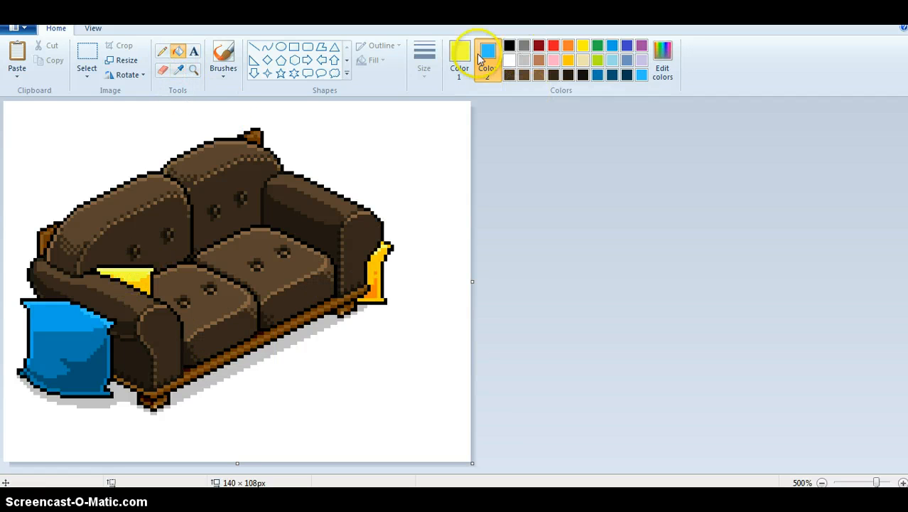
left_click(485, 64)
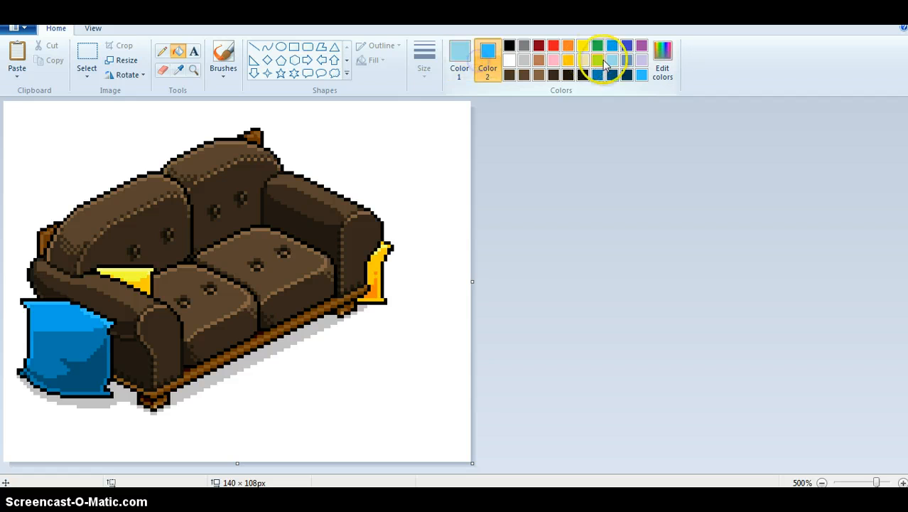
left_click(463, 66)
left_click(179, 69)
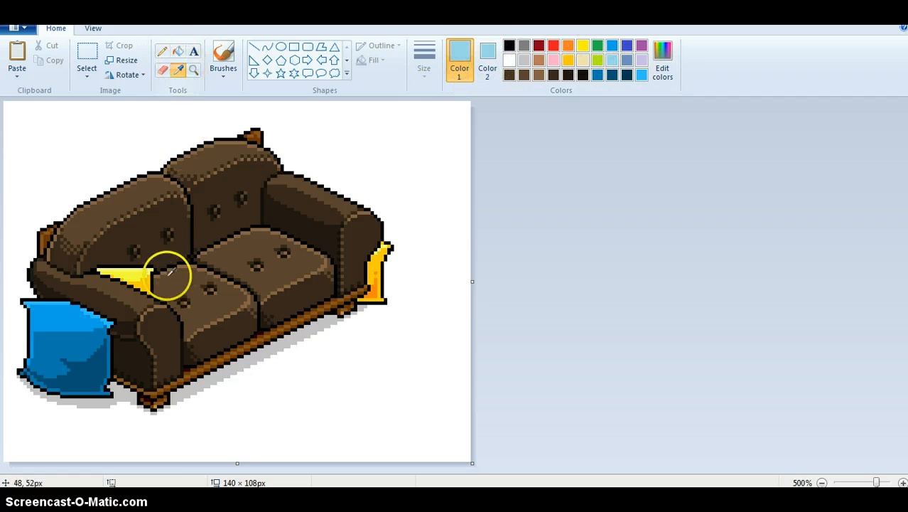
left_click(125, 275)
left_click(165, 72)
mouse_move(114, 261)
left_mouse_down()
mouse_move(191, 275)
mouse_move(180, 265)
left_mouse_up()
Darken Color 2 slightly, sample the golden yellow on the middle pillow and replace it with this blue
left_click(488, 62)
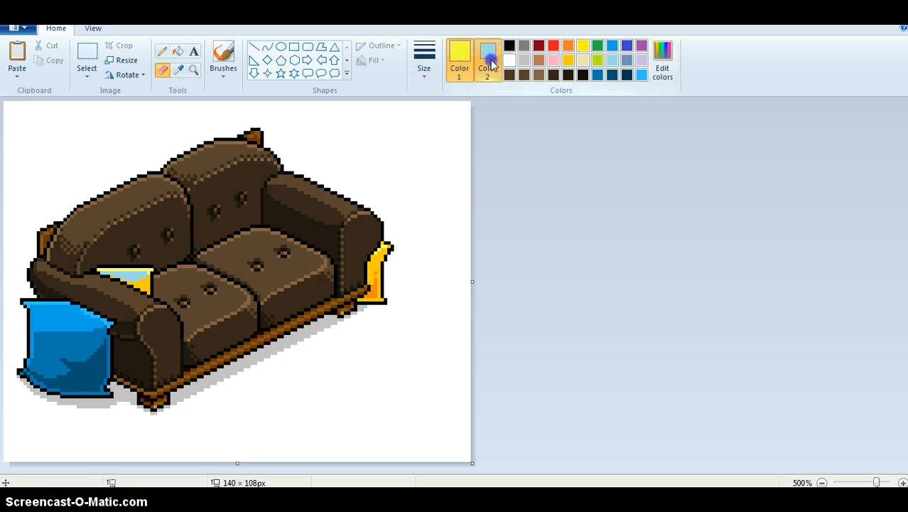
left_click(662, 62)
left_click(597, 203)
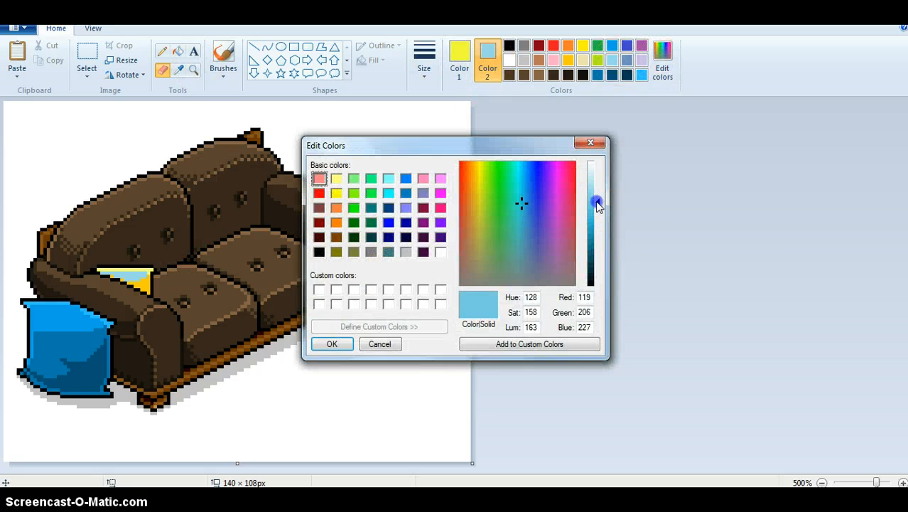
left_click(332, 344)
left_click(179, 70)
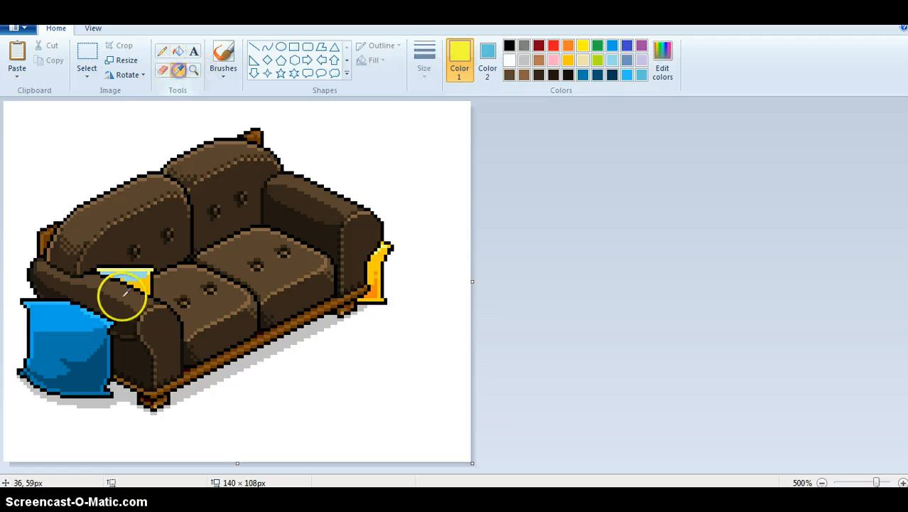
left_click(145, 282)
mouse_move(145, 282)
left_mouse_down()
mouse_move(172, 253)
mouse_move(138, 253)
mouse_move(108, 272)
mouse_move(153, 269)
left_mouse_up()
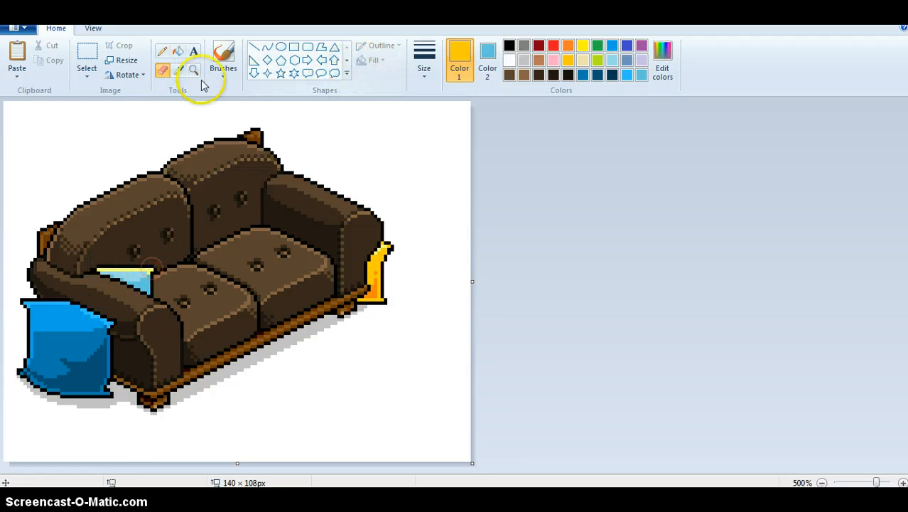
Sample the middle pillow's pale-yellow trim, lighten Color 2 to a very pale blue and replace the trim with it
left_click(179, 70)
left_click(148, 269)
left_click(488, 57)
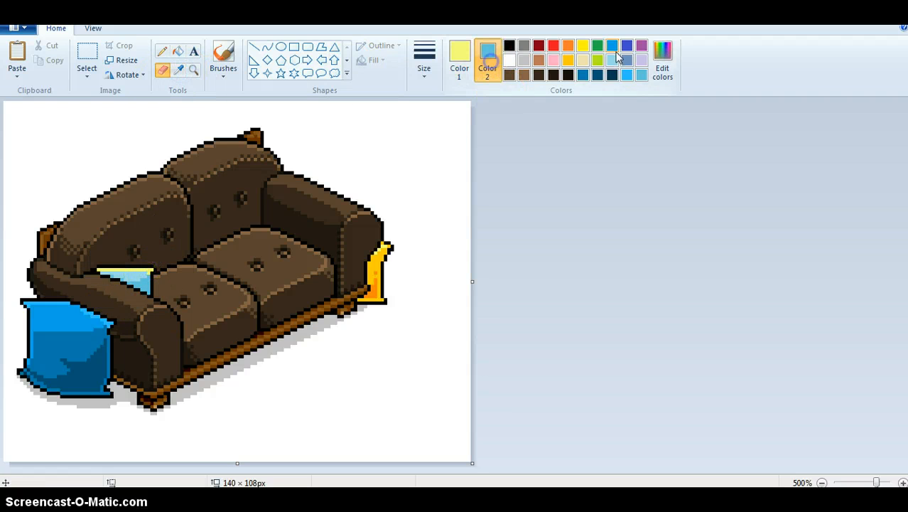
left_click(663, 60)
left_click_drag(599, 196, 598, 179)
left_click(328, 343)
left_click_drag(116, 278, 179, 276)
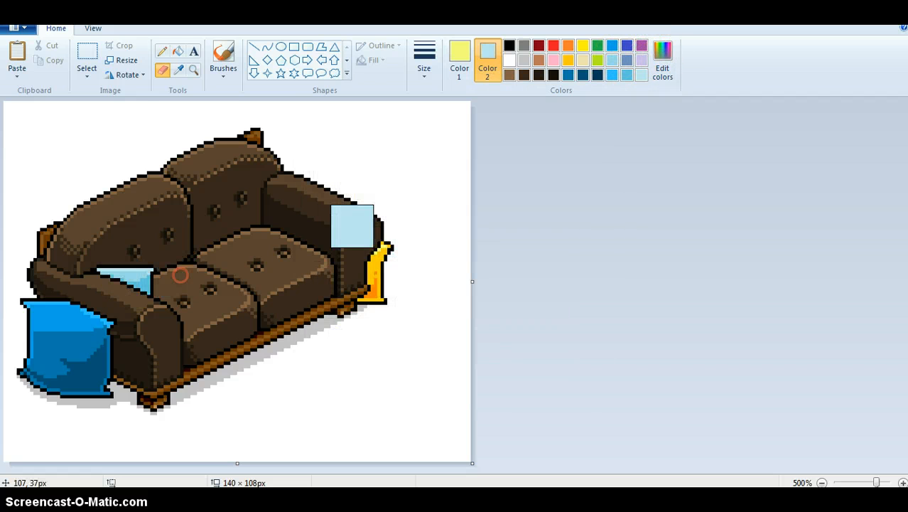
Sample the rear pillow's golden yellow beside the sofa's far arm, mix a dark navy blue for Color 2 and replace the yellow
left_click(180, 69)
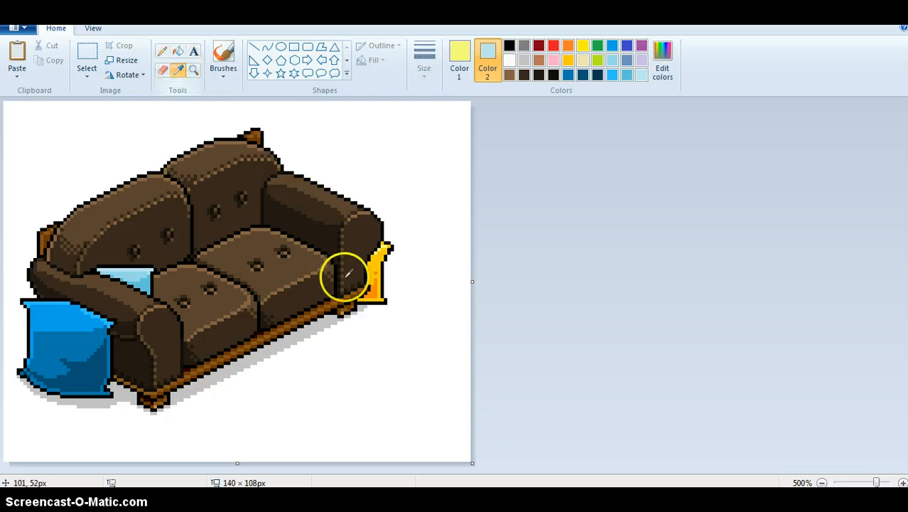
left_click(374, 260)
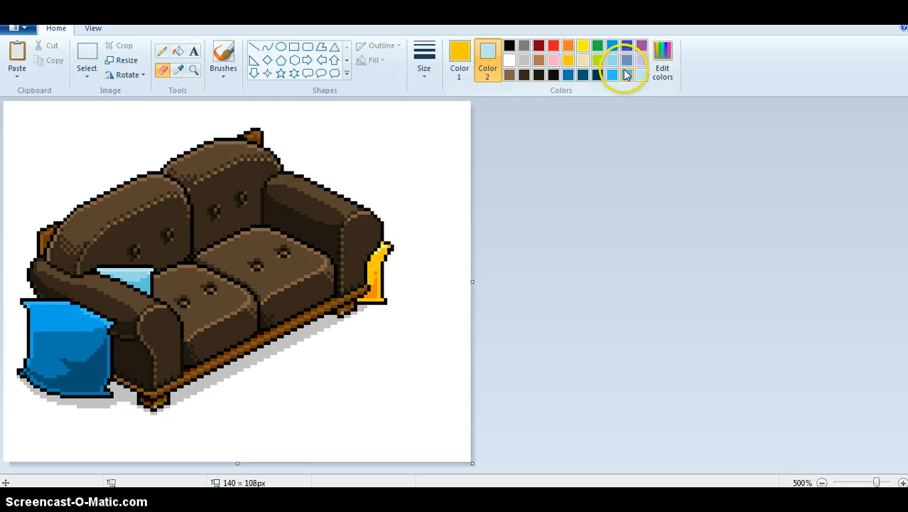
left_click(626, 46)
left_click(662, 59)
mouse_move(524, 211)
left_mouse_down()
mouse_move(543, 197)
mouse_move(527, 210)
left_mouse_up()
left_click_drag(597, 221, 597, 252)
left_click(343, 348)
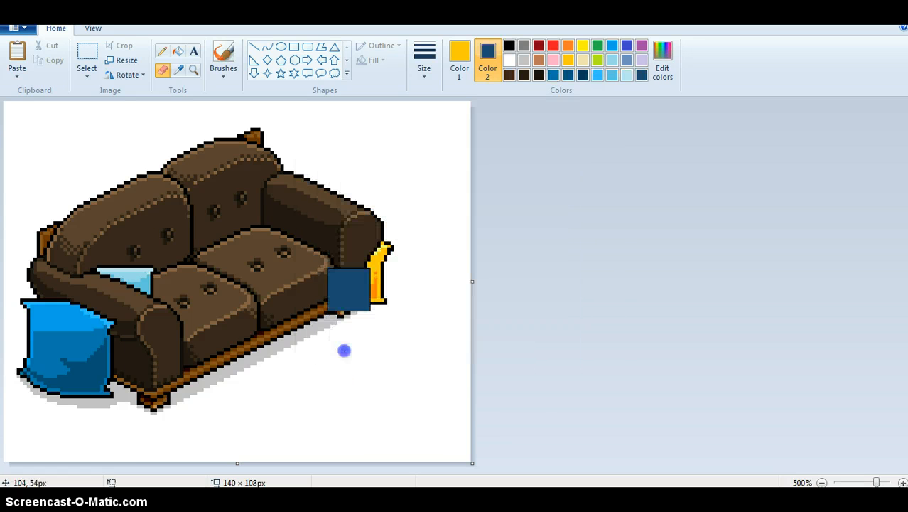
left_click_drag(388, 226, 337, 360)
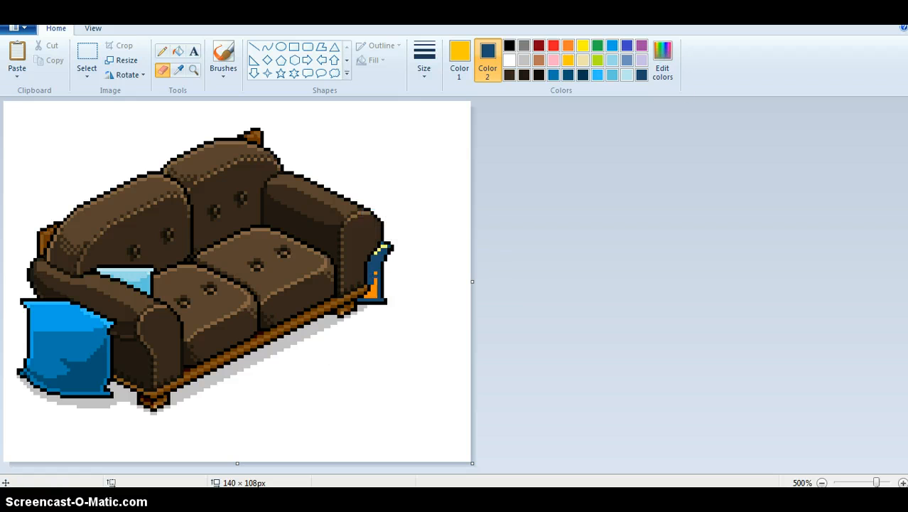
Darken Color 2 to Red 15, Green 43 and Blue 64, sample the rear pillow's orange shading and replace it
left_click(663, 69)
left_click_drag(609, 252, 597, 265)
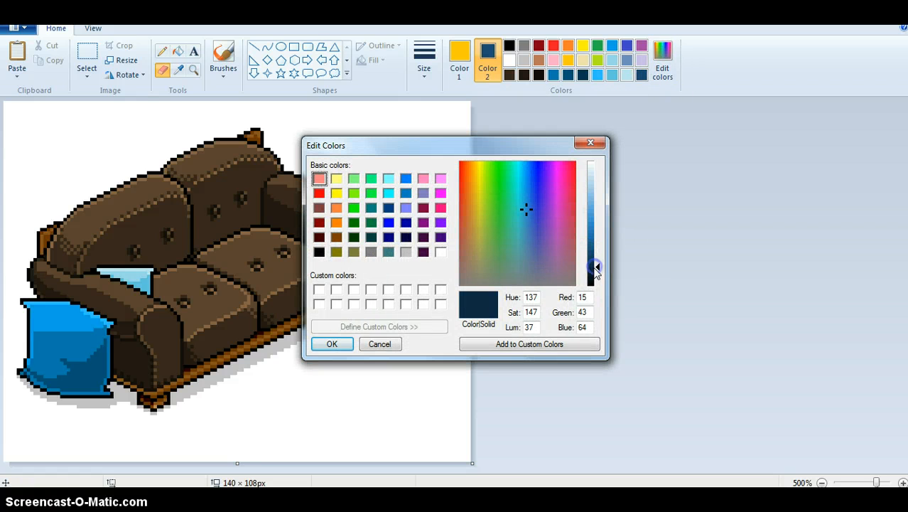
left_click(332, 343)
left_click(178, 69)
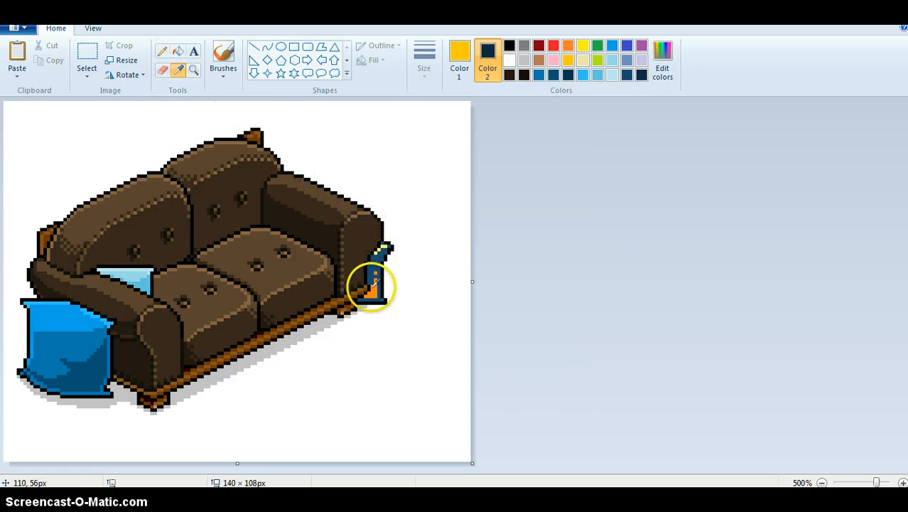
left_click(374, 293)
left_click_drag(381, 271, 369, 320)
Lighten the earlier navy to Red 41, Green 117 and Blue 173 as Color 2, and replace the rear pillow's sampled pale-yellow trim
left_click(663, 66)
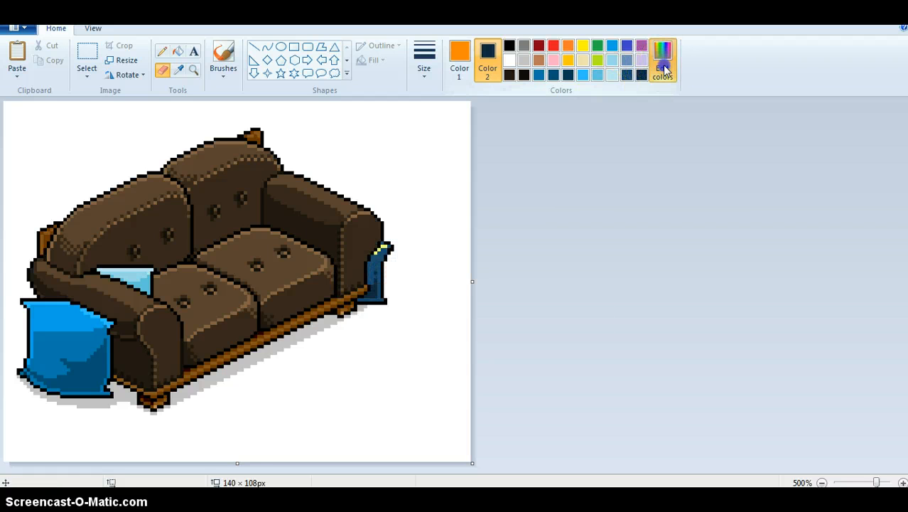
left_click(381, 343)
left_click(625, 75)
left_click(663, 64)
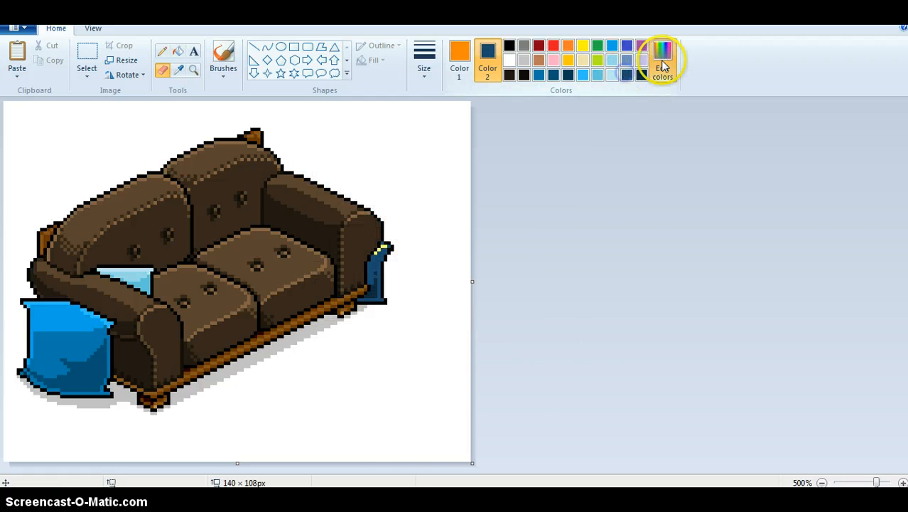
left_click_drag(598, 237, 598, 233)
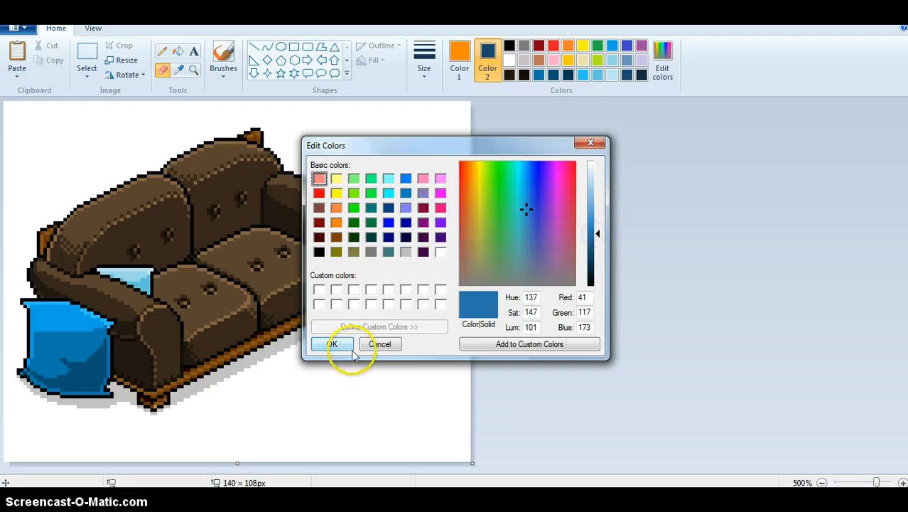
left_click(331, 344)
left_click(178, 69)
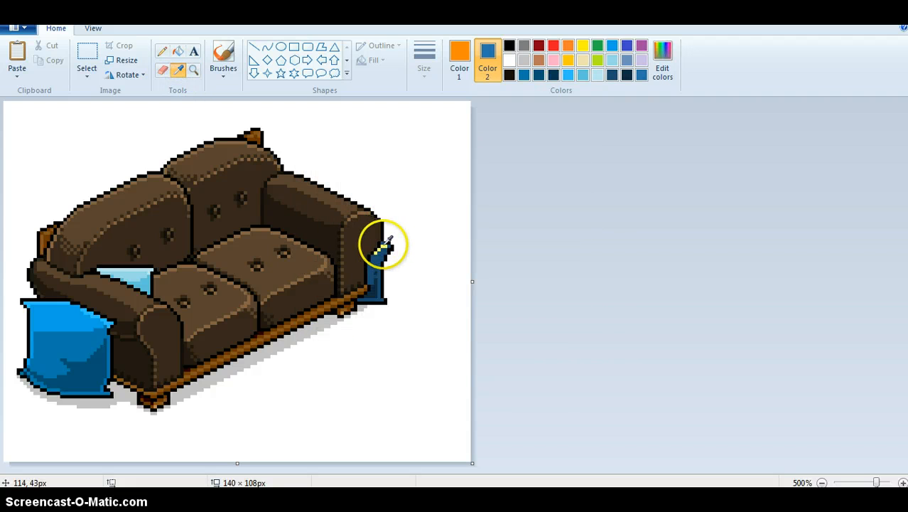
left_click(379, 250)
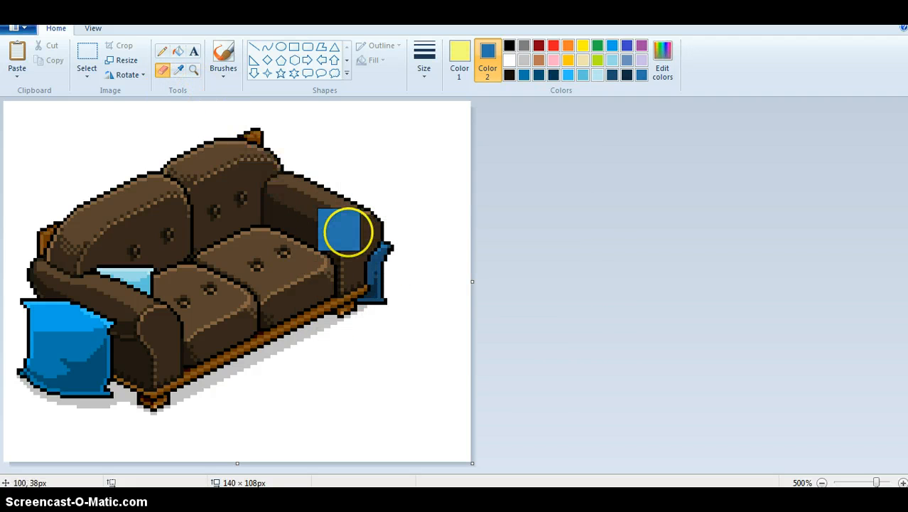
Sample the white background and paint out the two wooden posts behind the sofa's backrest with the Pencil
left_click(194, 69)
right_click(86, 131)
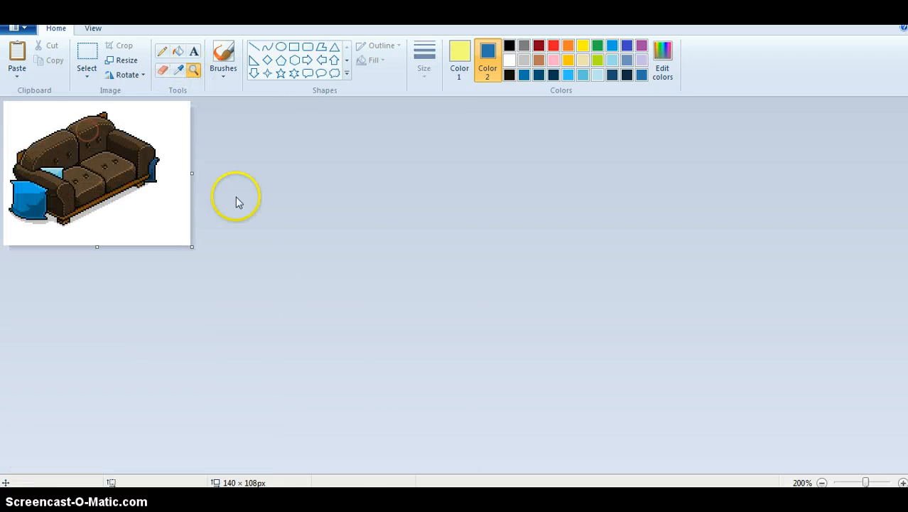
left_click(156, 147)
left_click(311, 119)
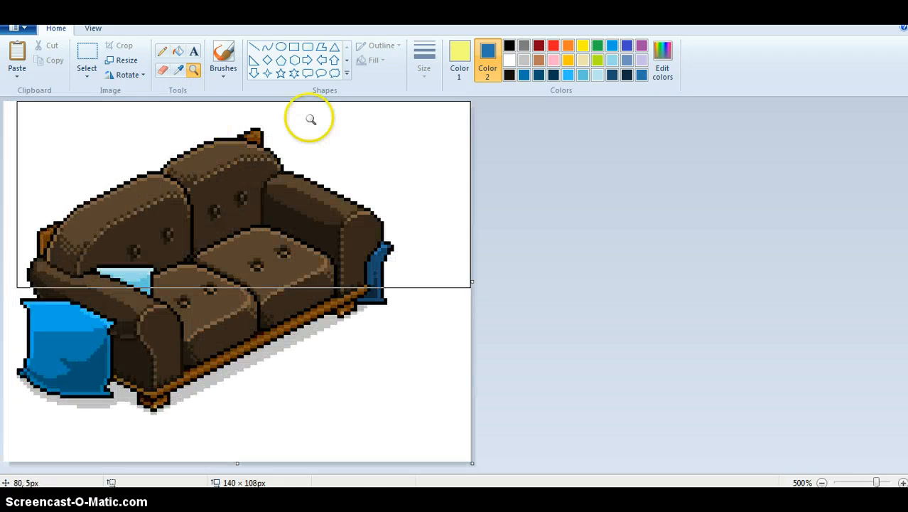
left_click(163, 52)
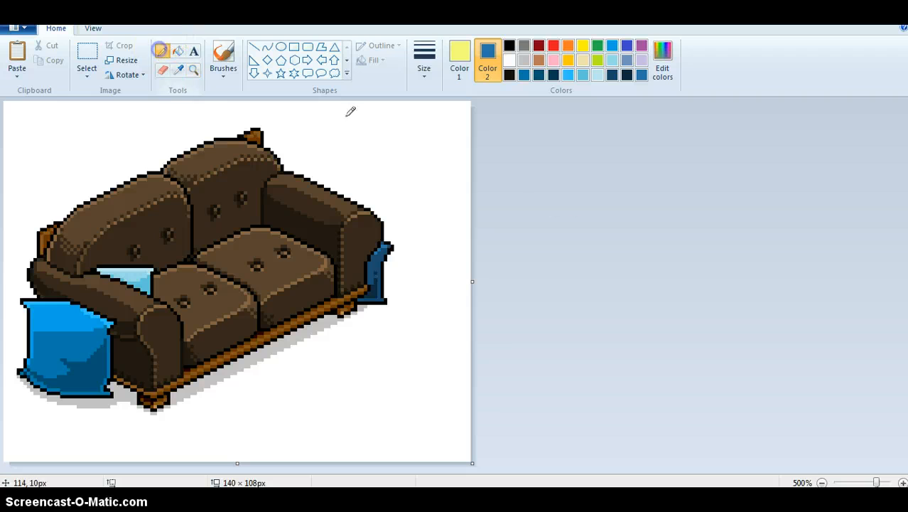
left_click(177, 70)
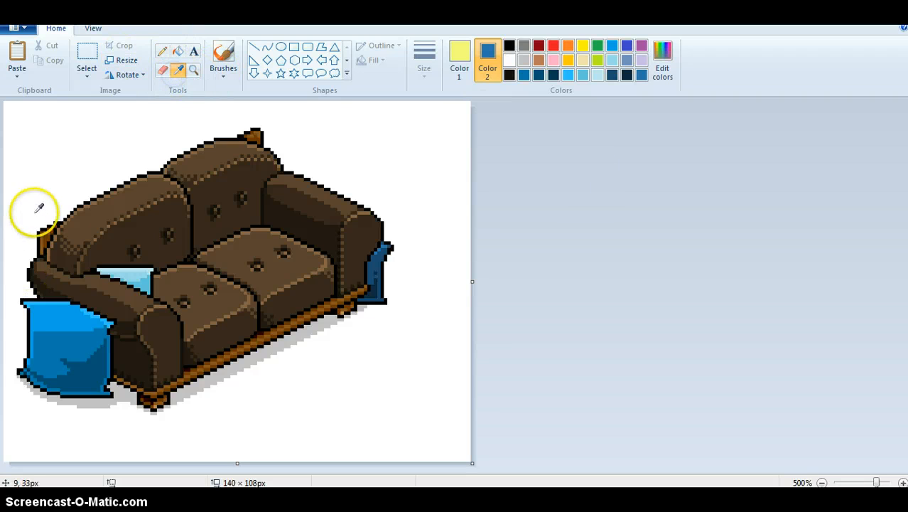
left_click(26, 240)
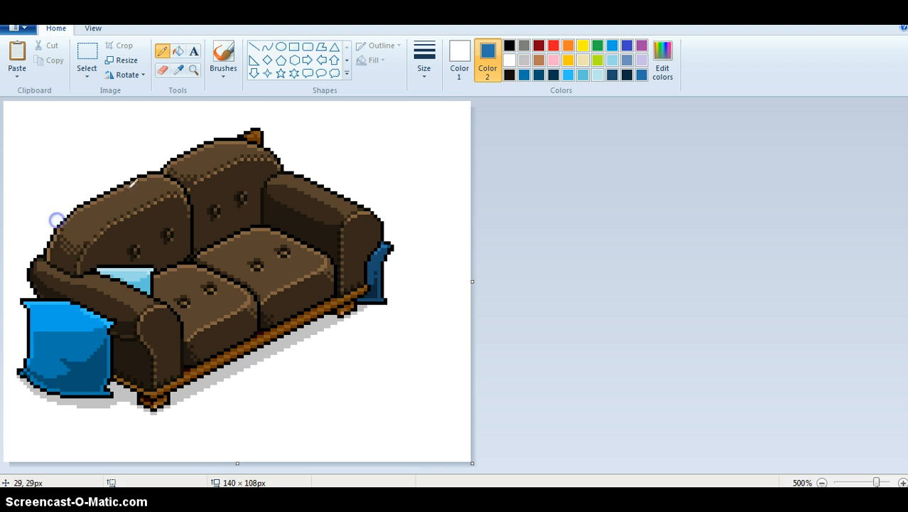
left_click(261, 142)
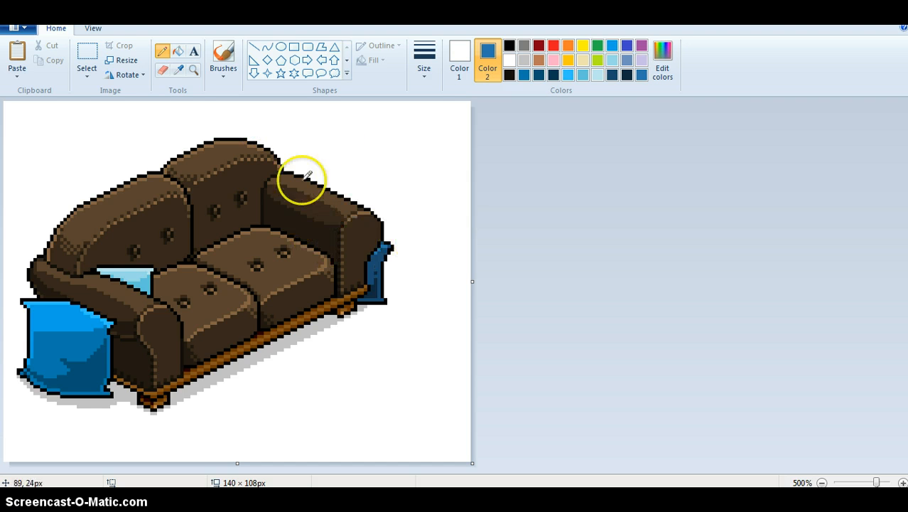
Sample the seat cushion's brown as Color 2 and erase the four buttons on the seat cushions with it
left_click(177, 69)
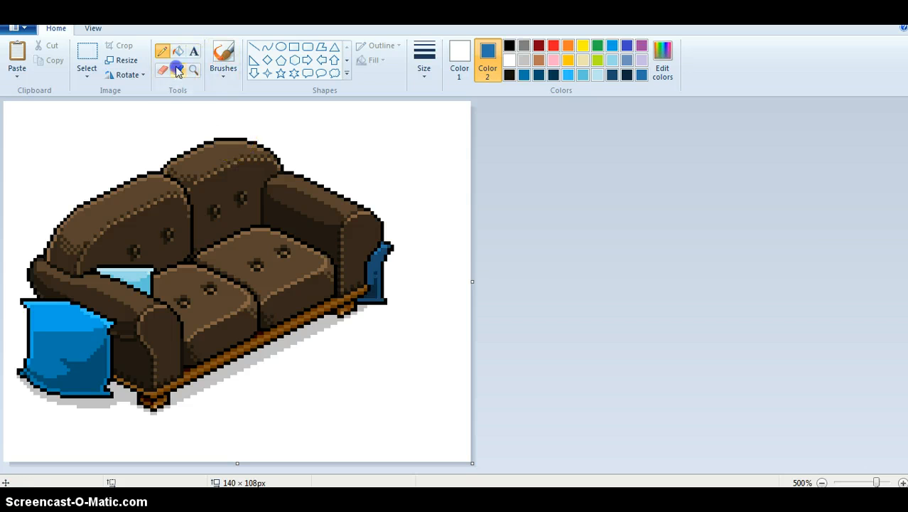
left_click(271, 278)
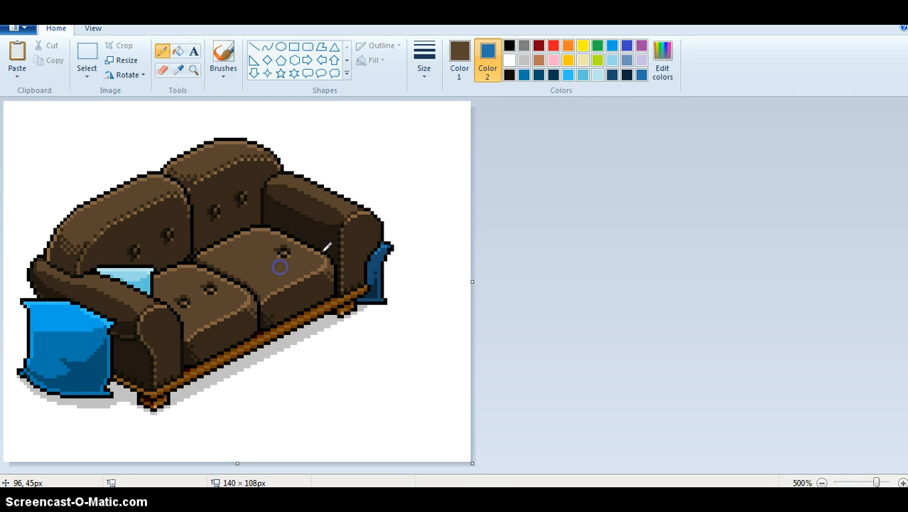
left_click(177, 69)
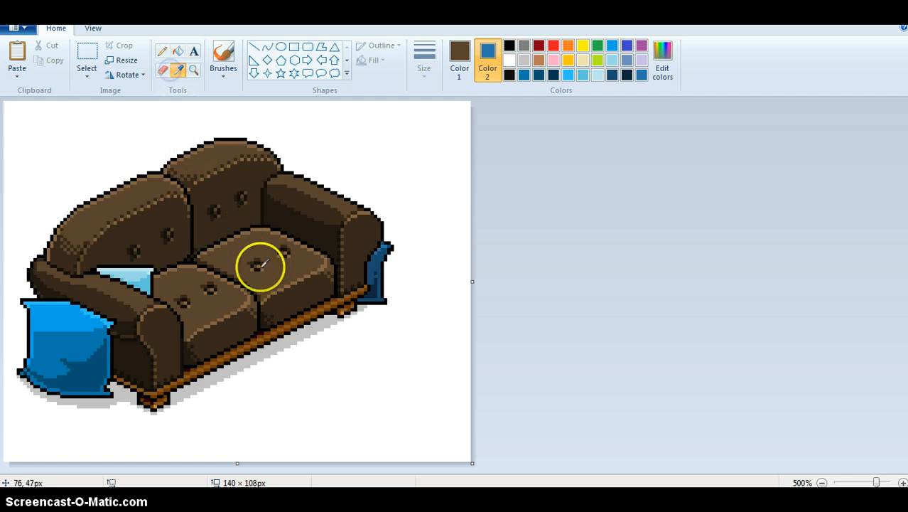
right_click(272, 273)
left_click(162, 70)
left_click_drag(286, 295, 269, 259)
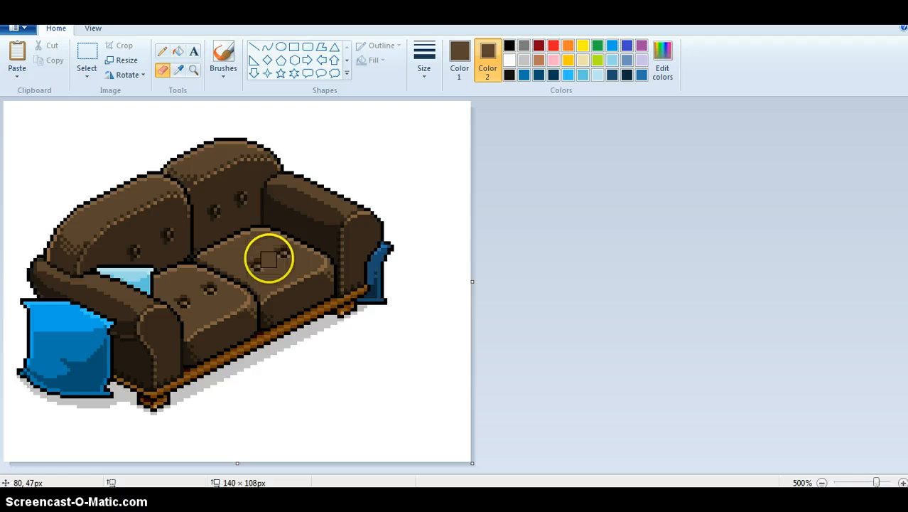
left_click(256, 264)
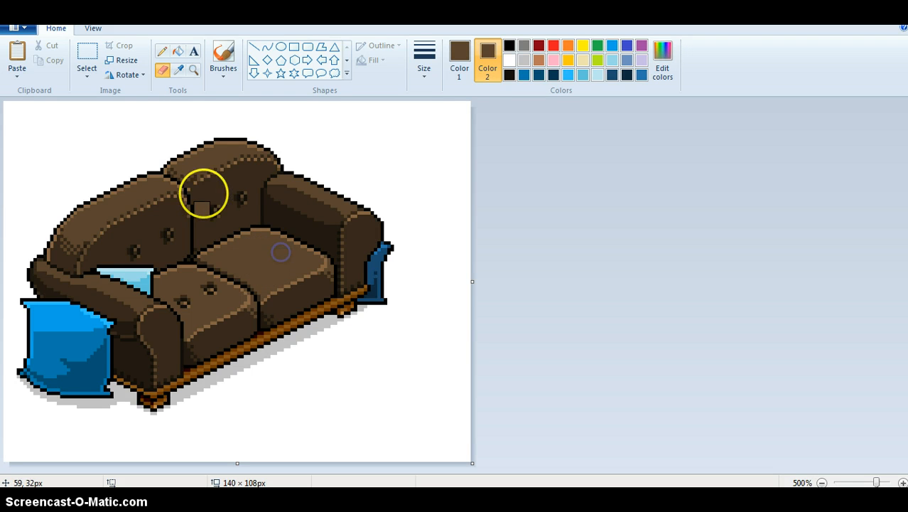
left_click(205, 294)
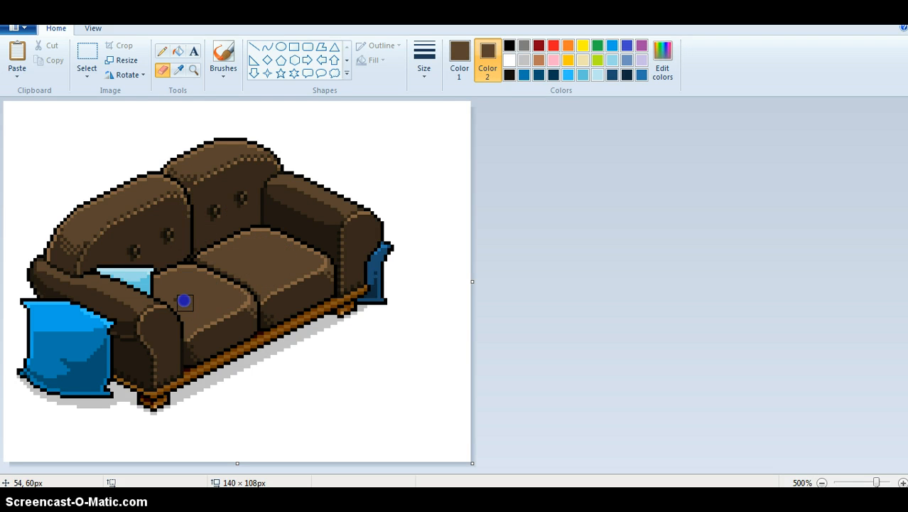
Sample the darker brown of the backrest as Color 2 and erase the four backrest buttons with it
left_click(183, 71)
left_click(213, 235)
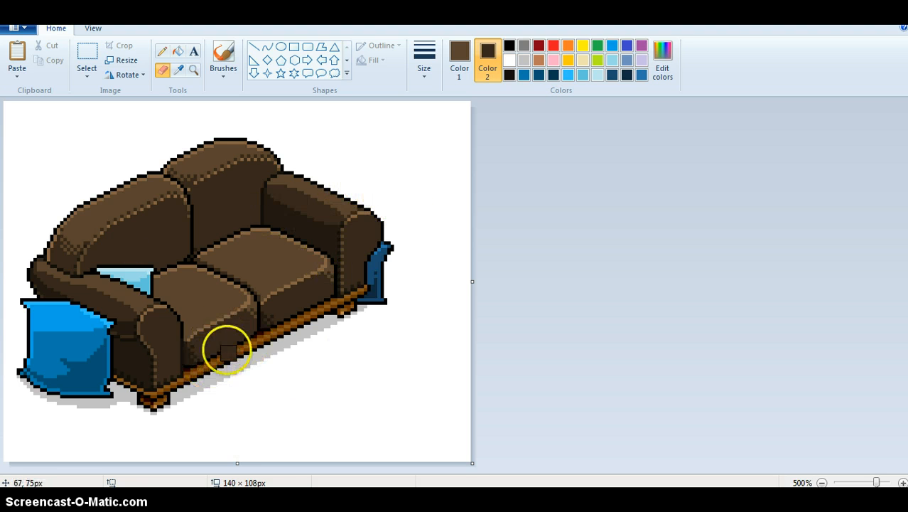
left_click(198, 373)
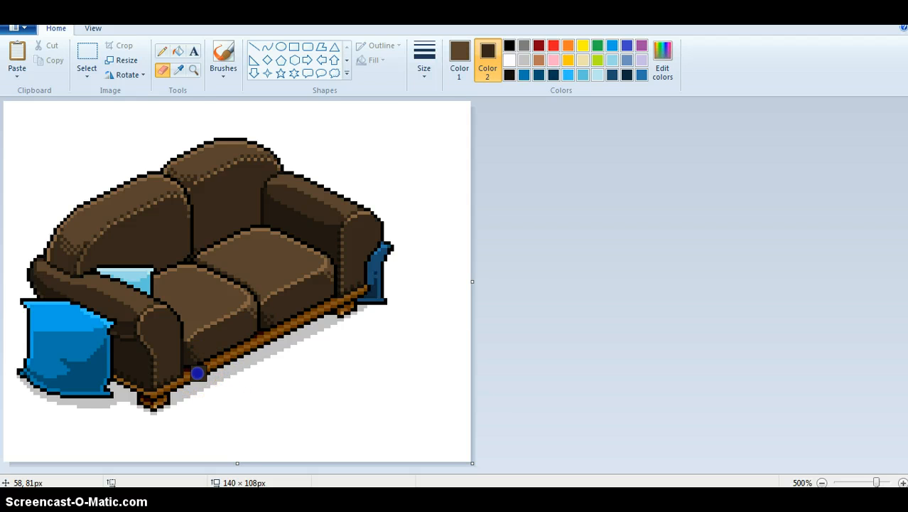
left_click(211, 364)
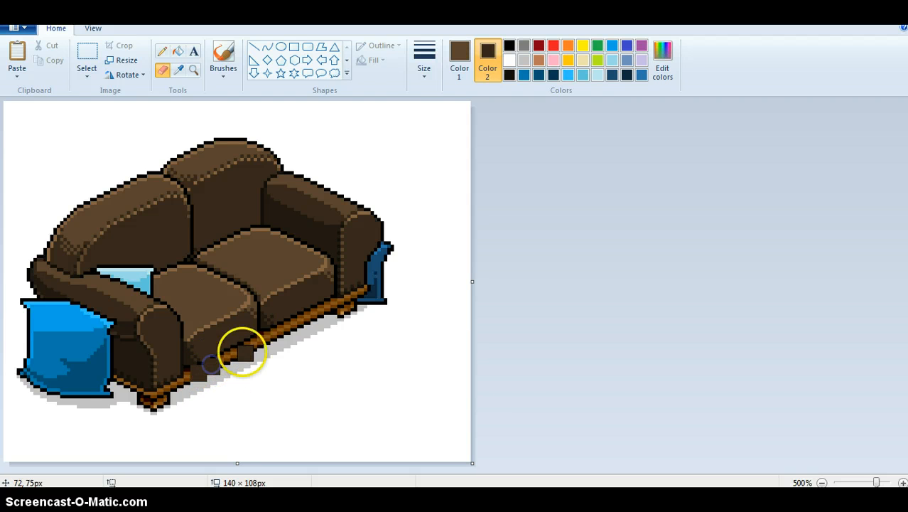
key("ctrl+z")
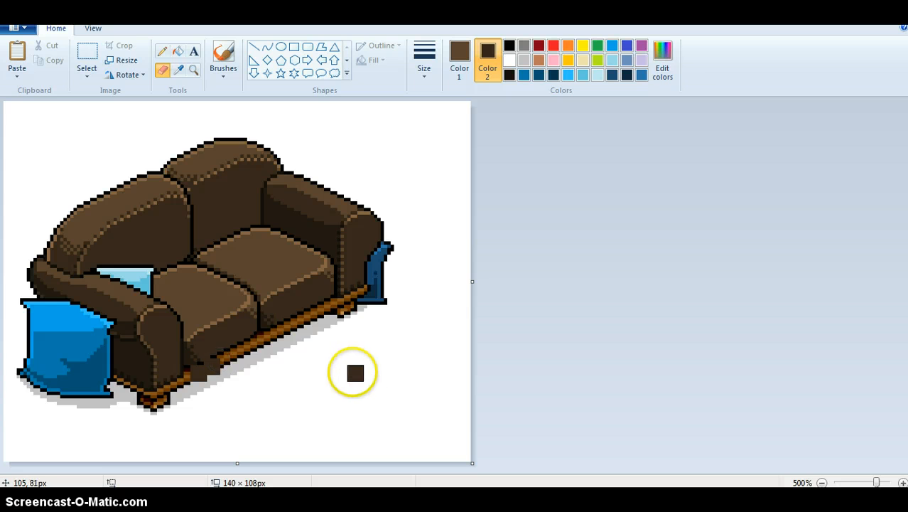
key("ctrl+z")
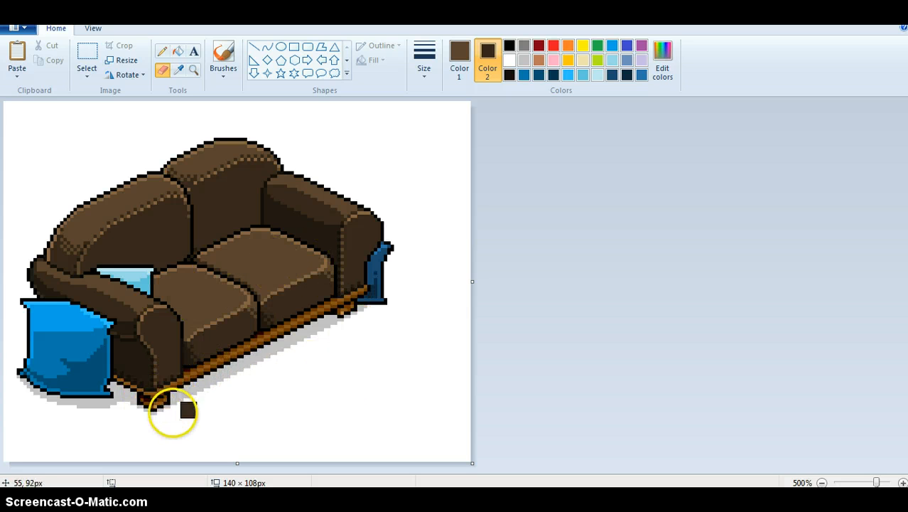
Examine the whole recoloured sofa at a smaller magnification
left_click(178, 70)
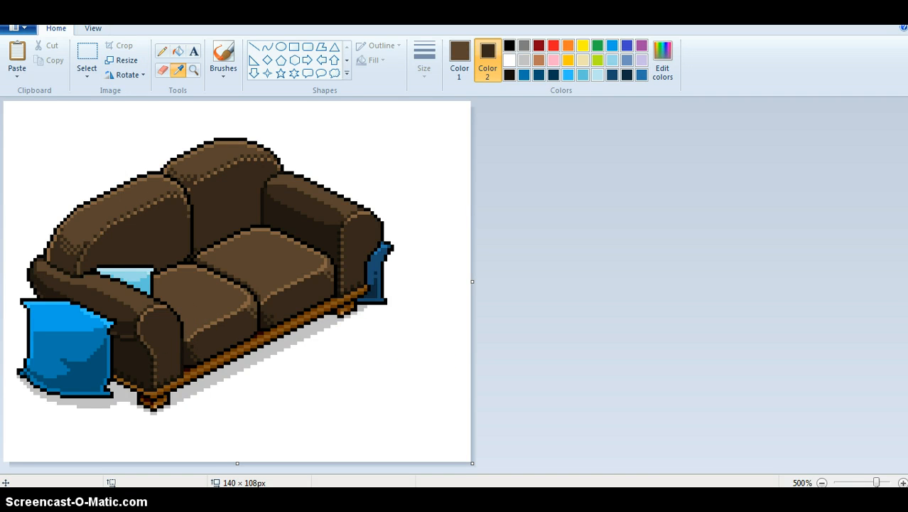
left_click(193, 69)
right_click(167, 146)
right_click(162, 146)
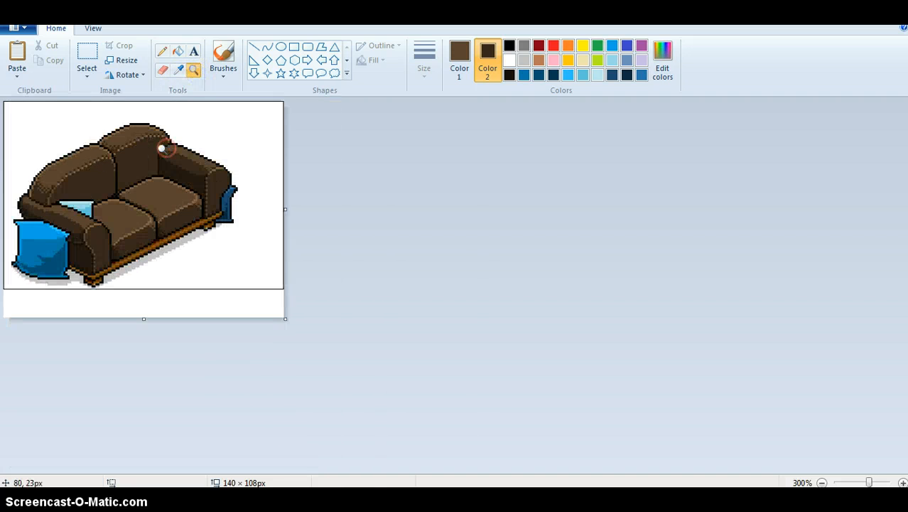
right_click(161, 148)
left_click(147, 170)
left_click(142, 172)
left_click(280, 243)
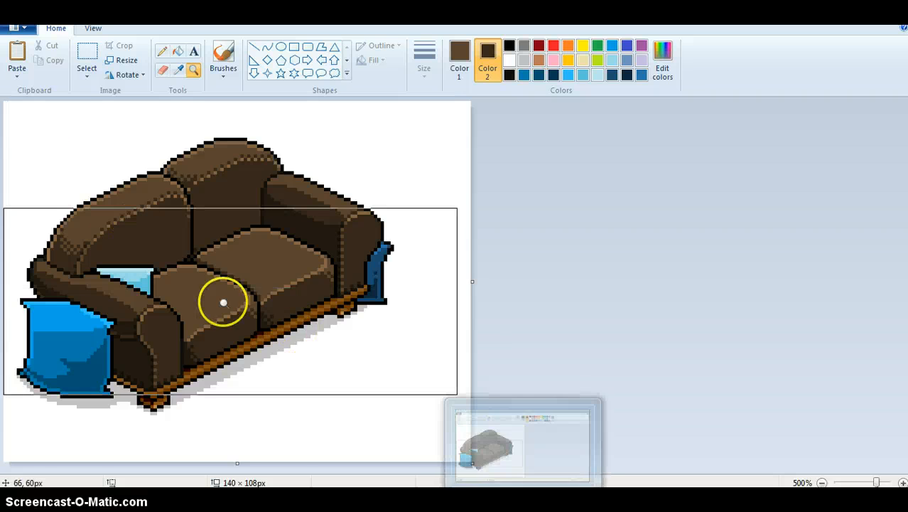
Choose the Pencil and set both Color 1 and Color 2 to black
left_click(162, 51)
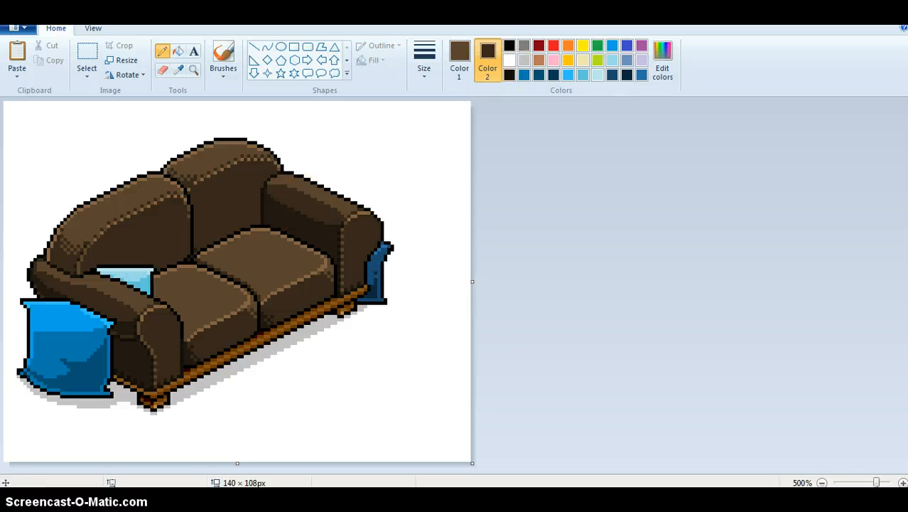
left_click(459, 57)
left_click(524, 46)
left_click(509, 46)
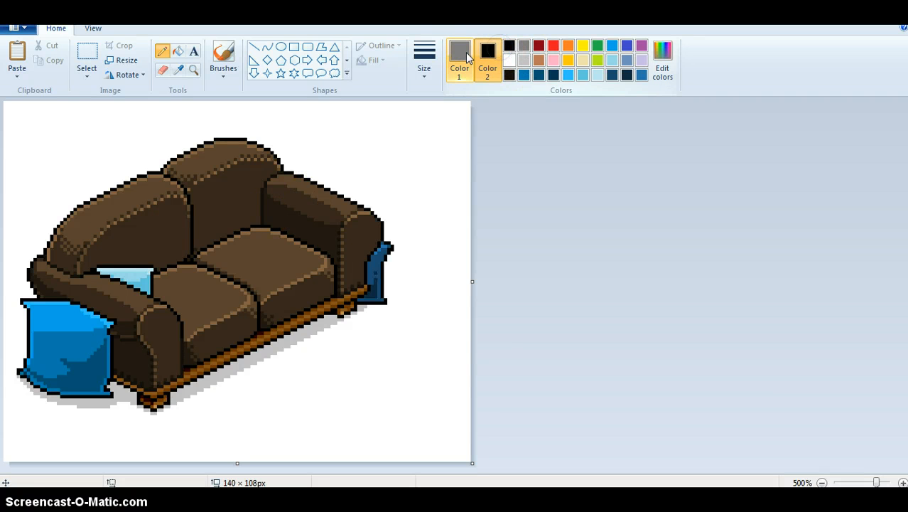
left_click(460, 56)
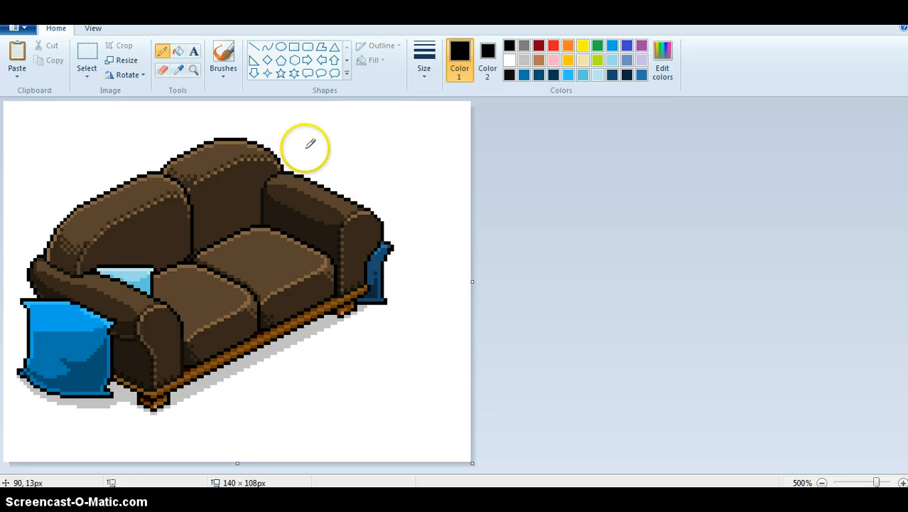
left_click(178, 69)
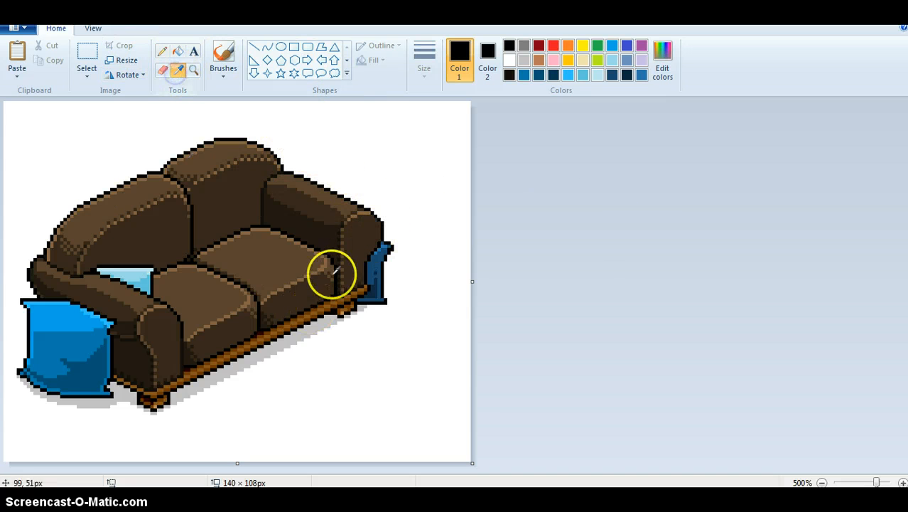
left_click(162, 51)
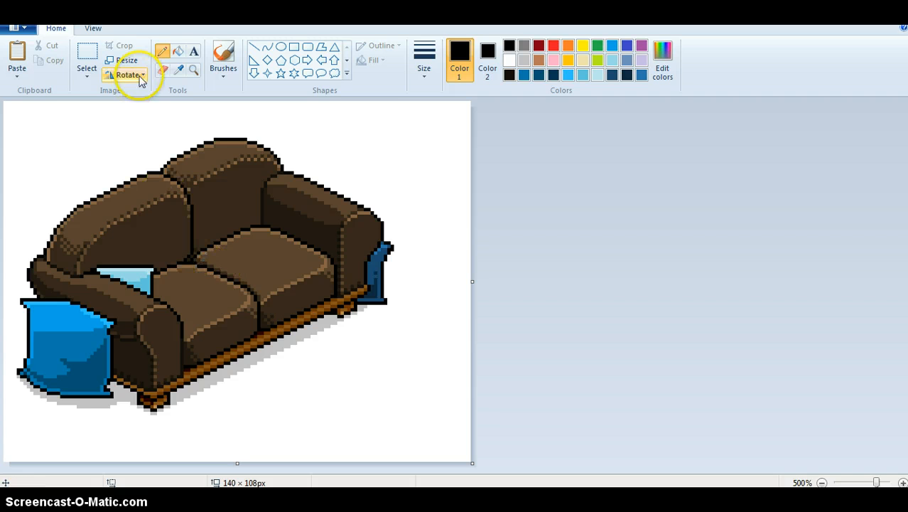
left_click(178, 69)
left_click(162, 53)
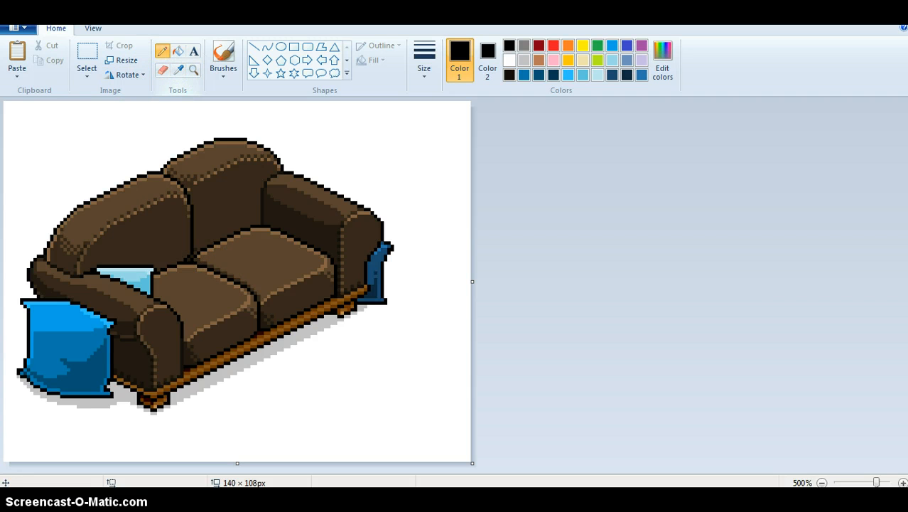
left_click(510, 46)
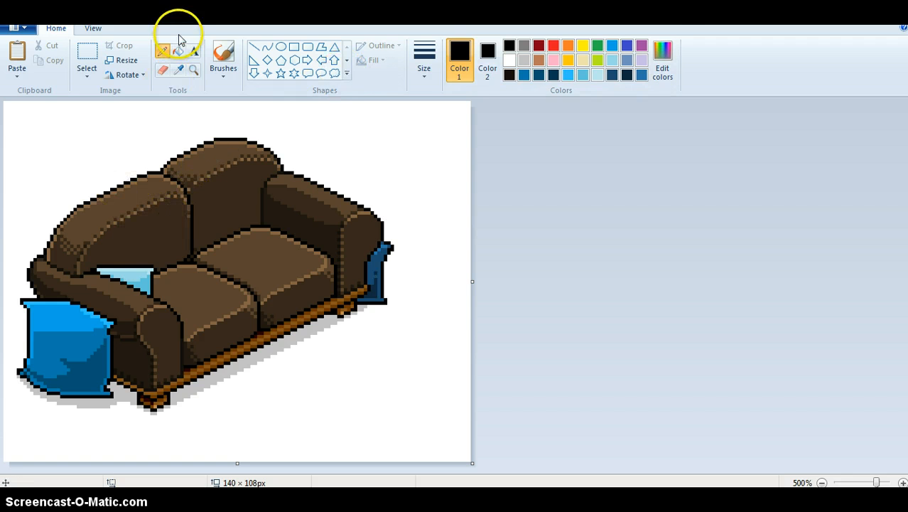
Set Color 1 to a tan of Red 179, Green 163 and Blue 100 and pencil a small teddy-like figure on the rear seat cushion
left_click(662, 58)
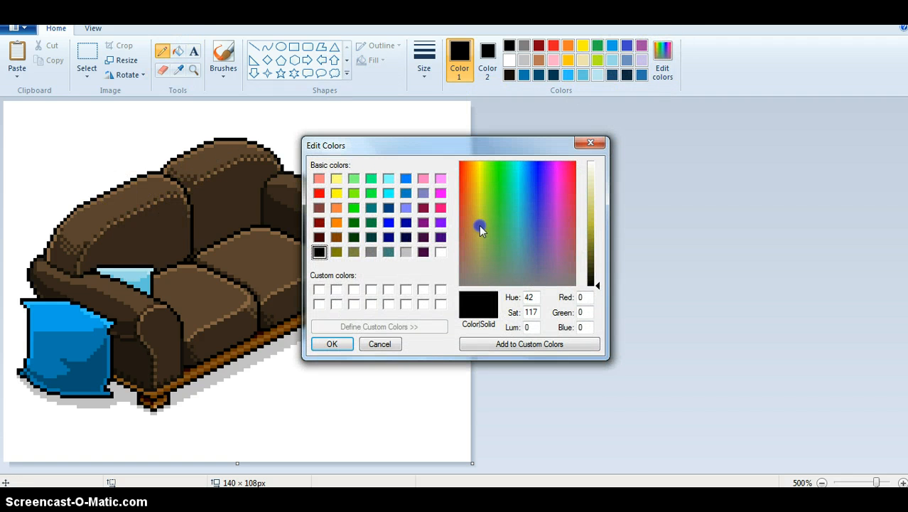
left_click_drag(479, 225, 477, 227)
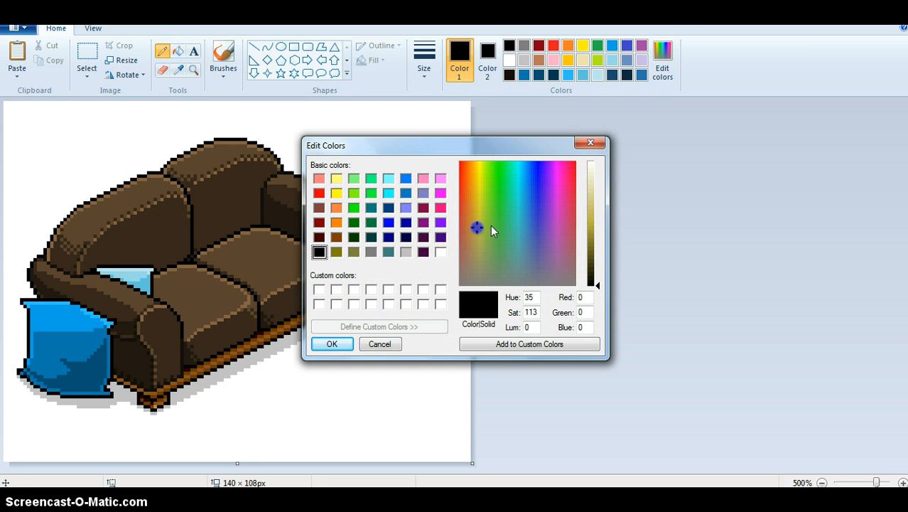
left_click(593, 222)
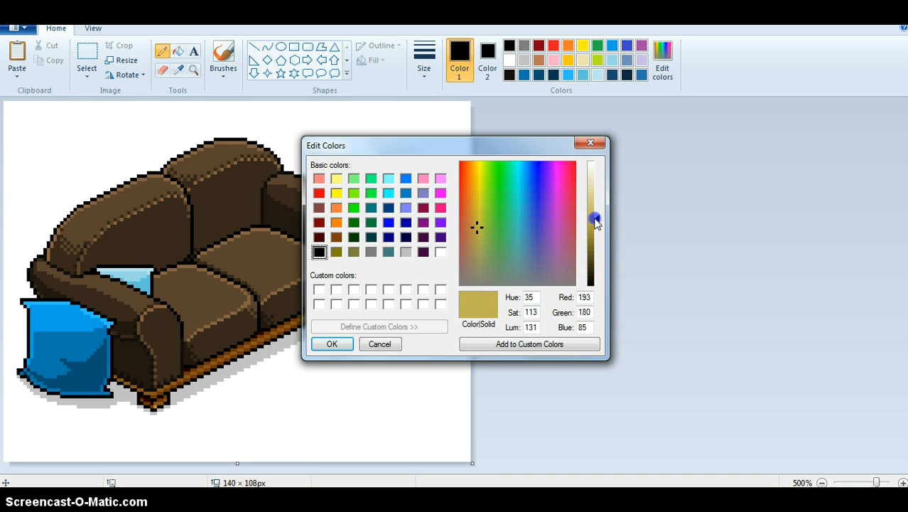
mouse_move(472, 239)
left_mouse_down()
mouse_move(479, 234)
mouse_move(475, 243)
left_mouse_up()
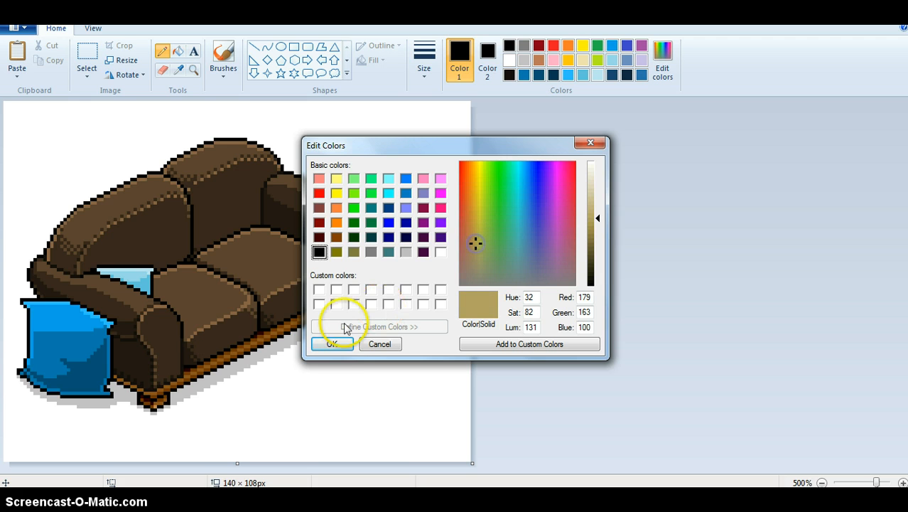
left_click(342, 347)
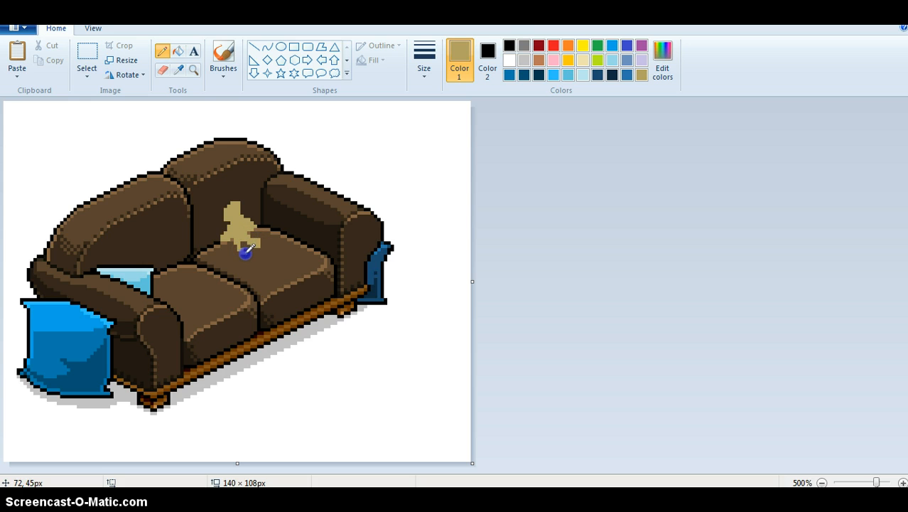
Outline the tan figure on the sofa in black with the Pencil, including its neck line
left_click(509, 46)
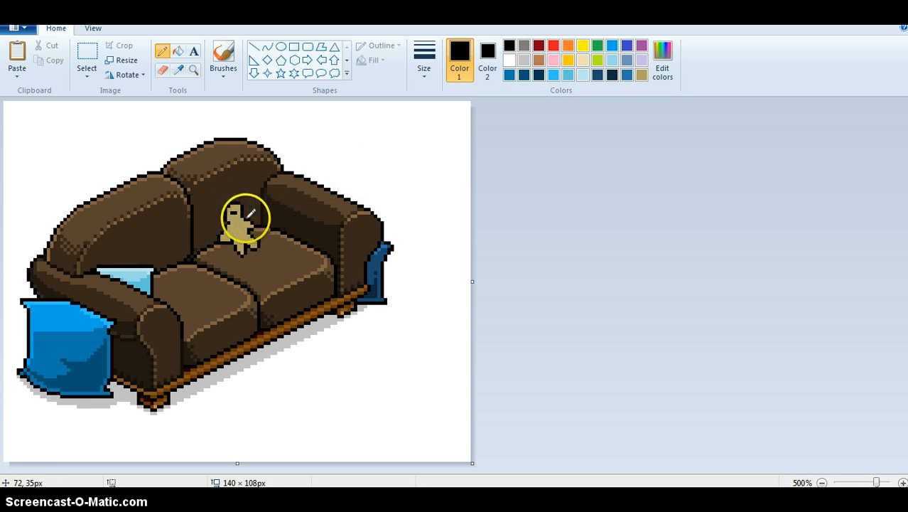
left_click(228, 215)
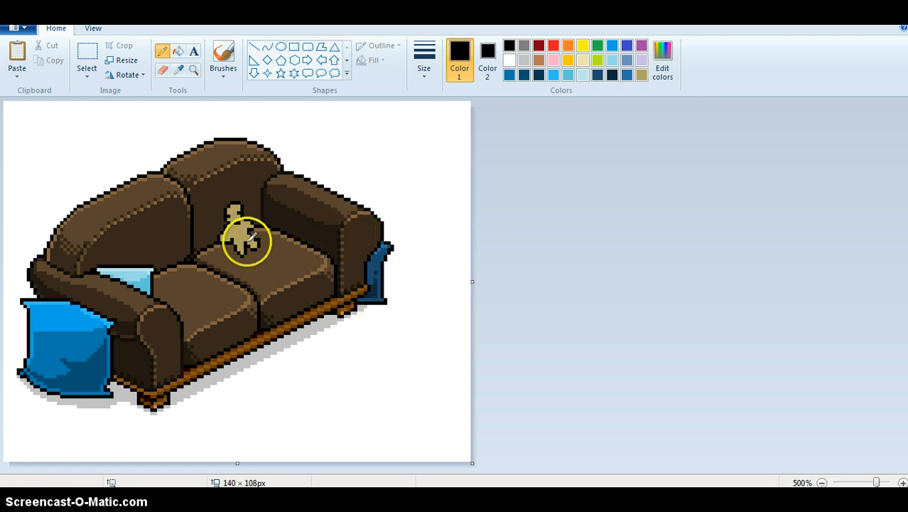
left_click(193, 69)
right_click(184, 204)
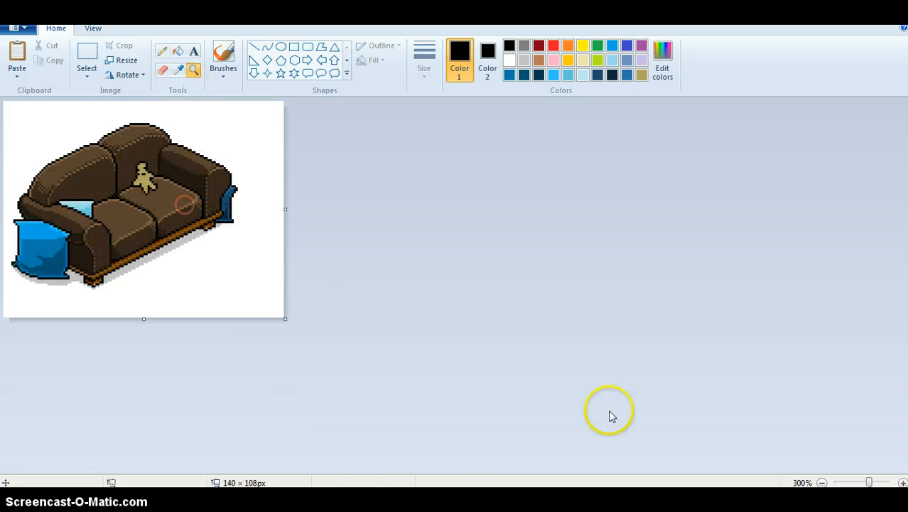
left_click(240, 200)
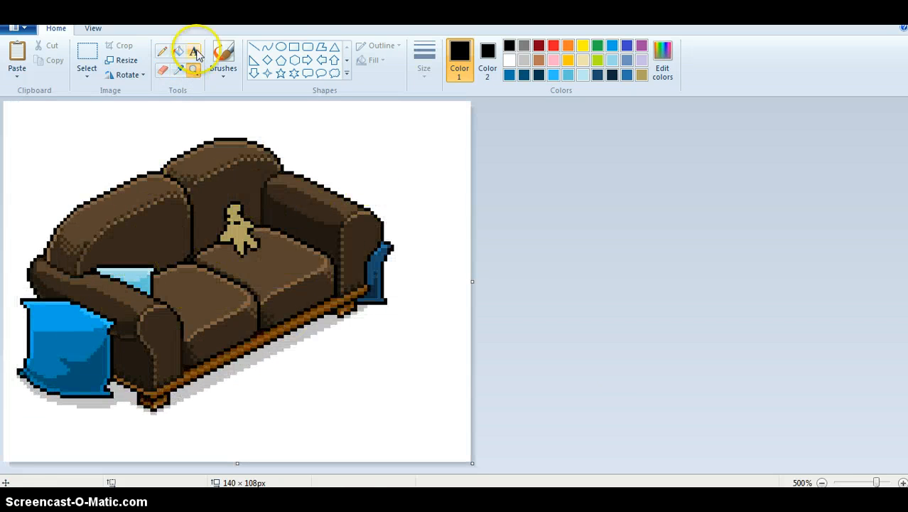
left_click(162, 51)
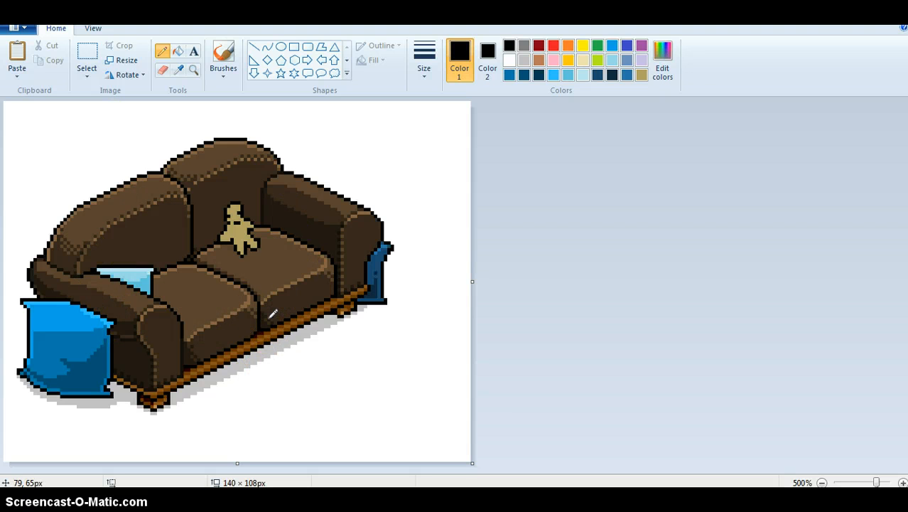
left_click(193, 69)
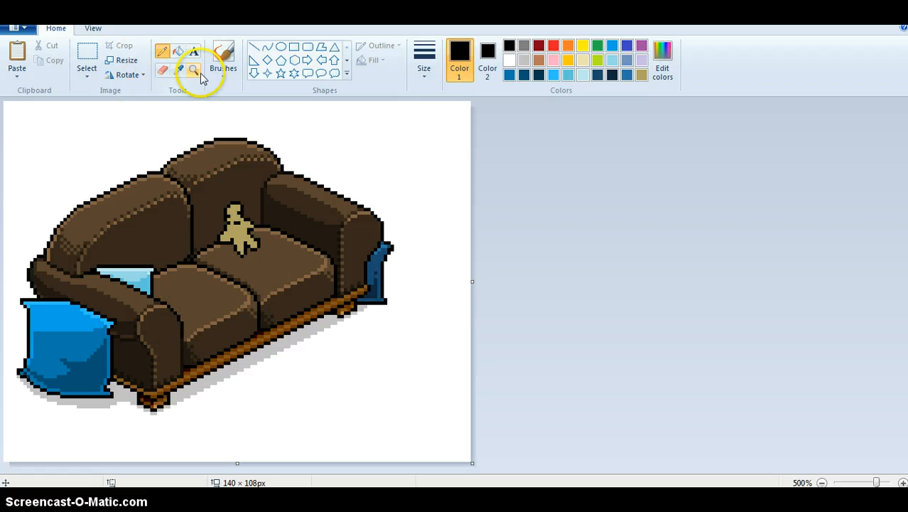
right_click(175, 156)
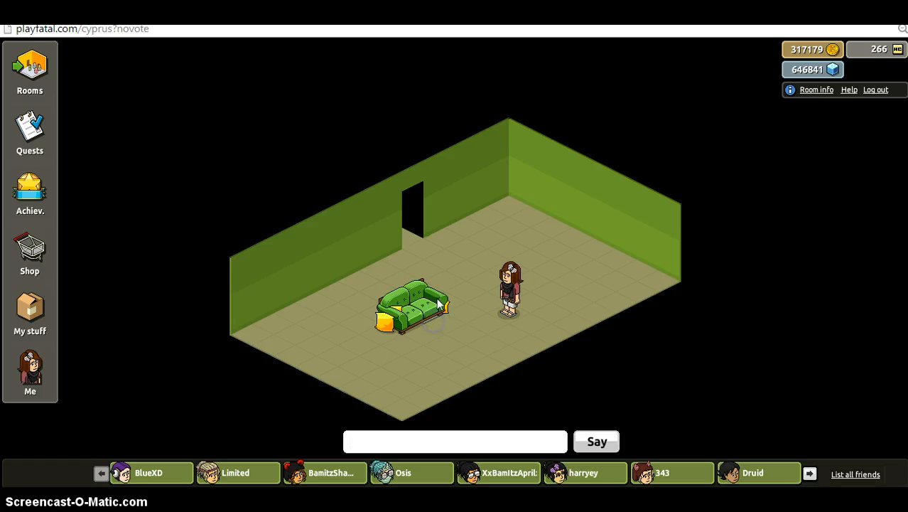
Switch to Fatal Hotel, select the green Club sofa and rotate it so its wooden back faces forward
left_click(387, 302)
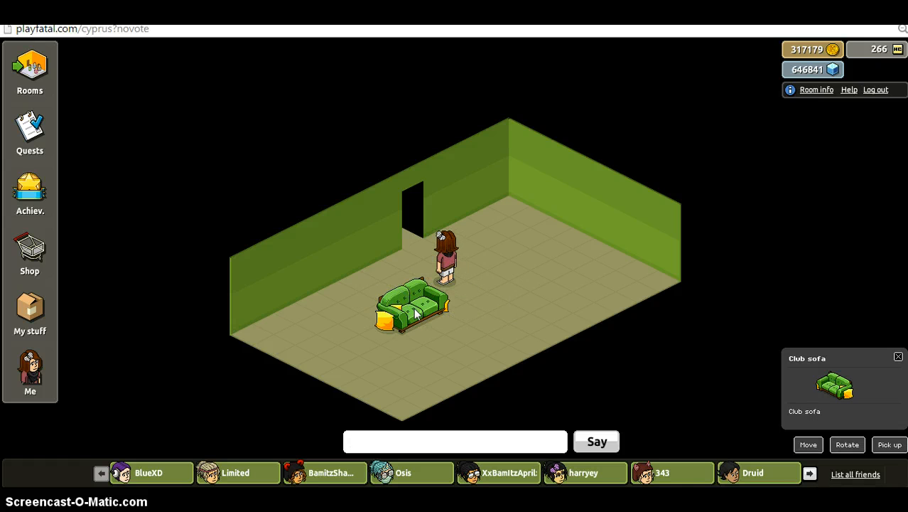
left_click(415, 308, "shift")
left_click(424, 315, "shift")
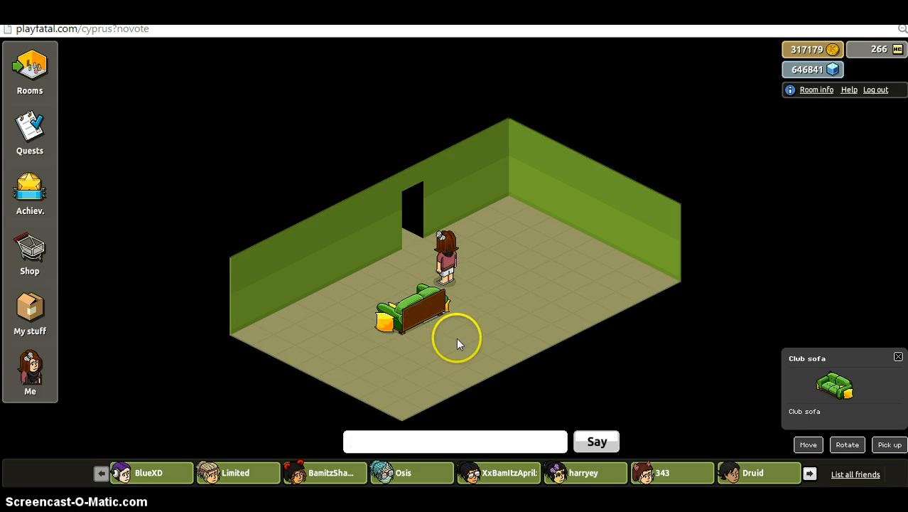
left_click(556, 317)
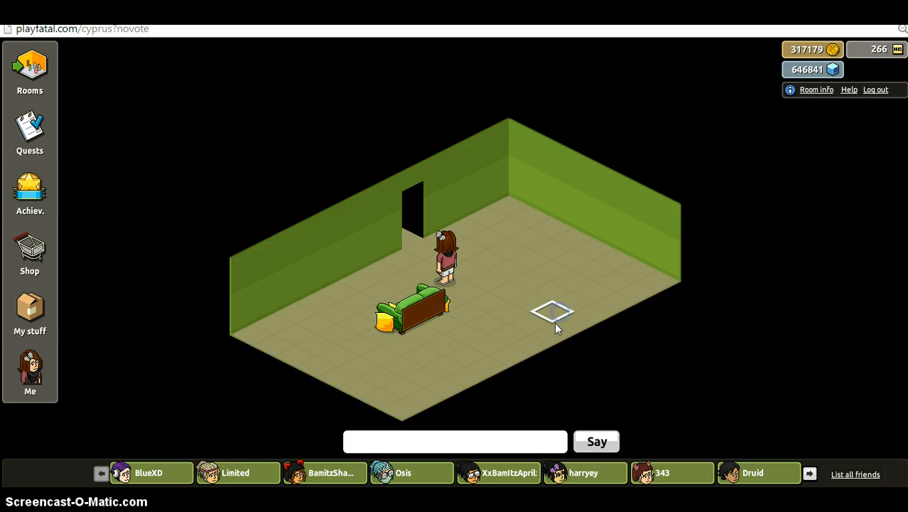
left_click(534, 356)
left_click(483, 360)
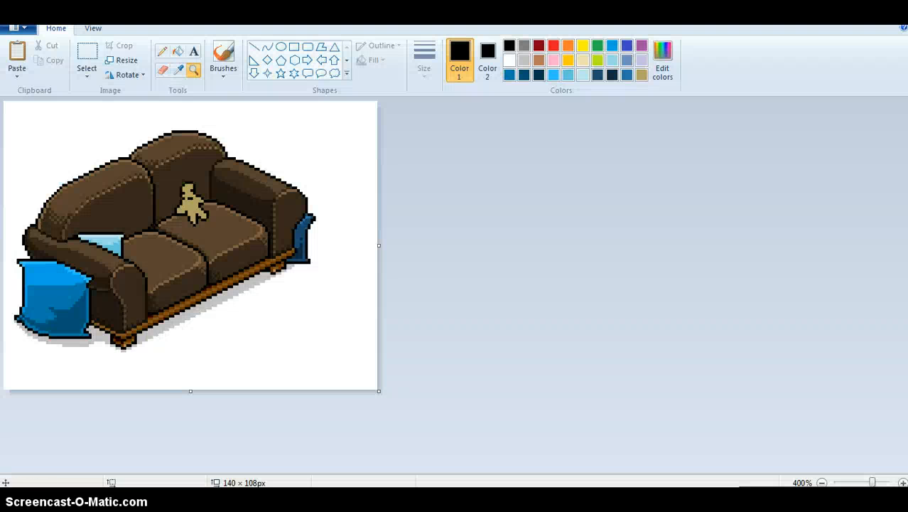
left_click(240, 227)
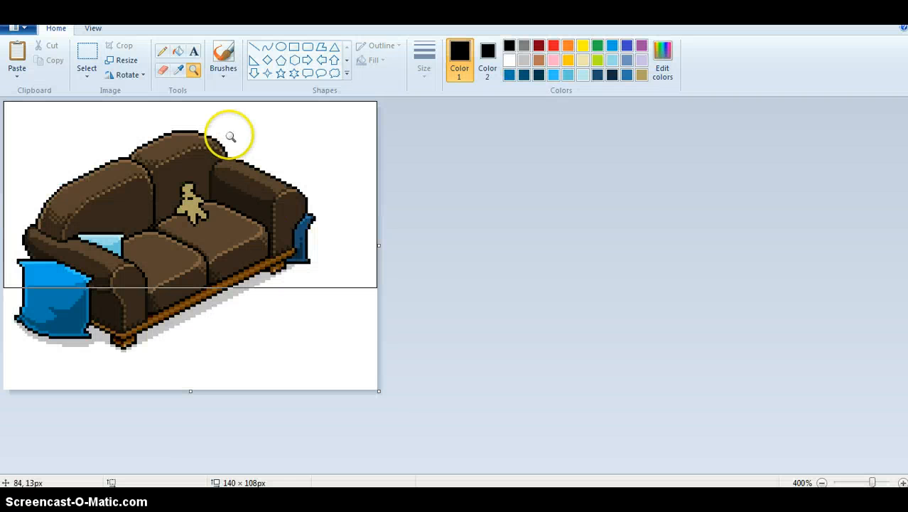
left_click(212, 150)
left_click(215, 136)
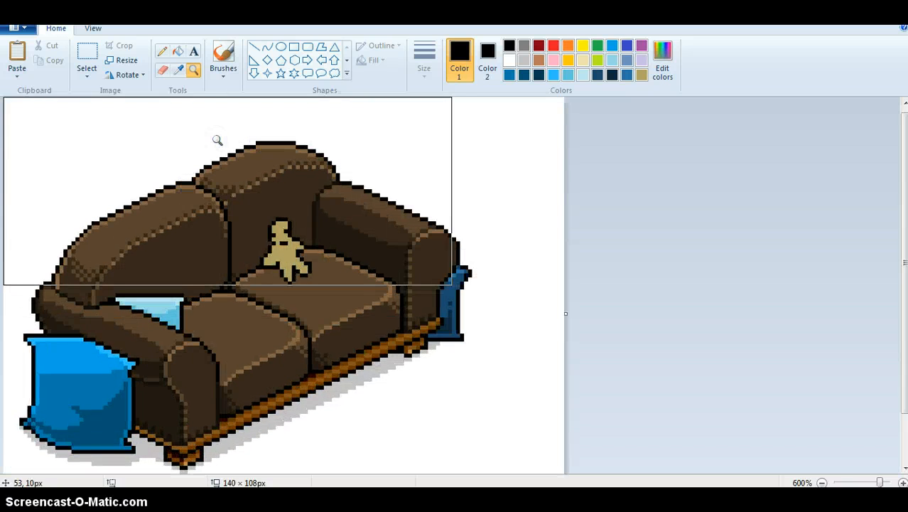
left_click(164, 51)
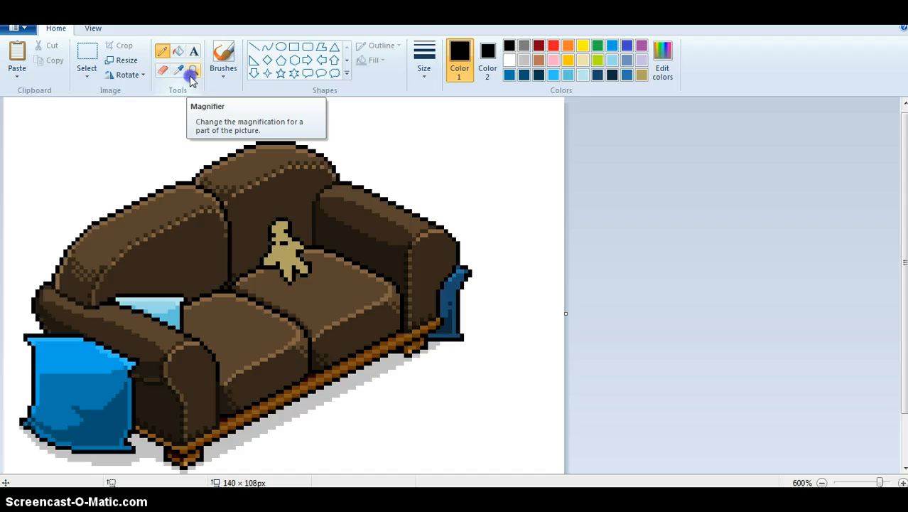
left_click(193, 71)
right_click(219, 273)
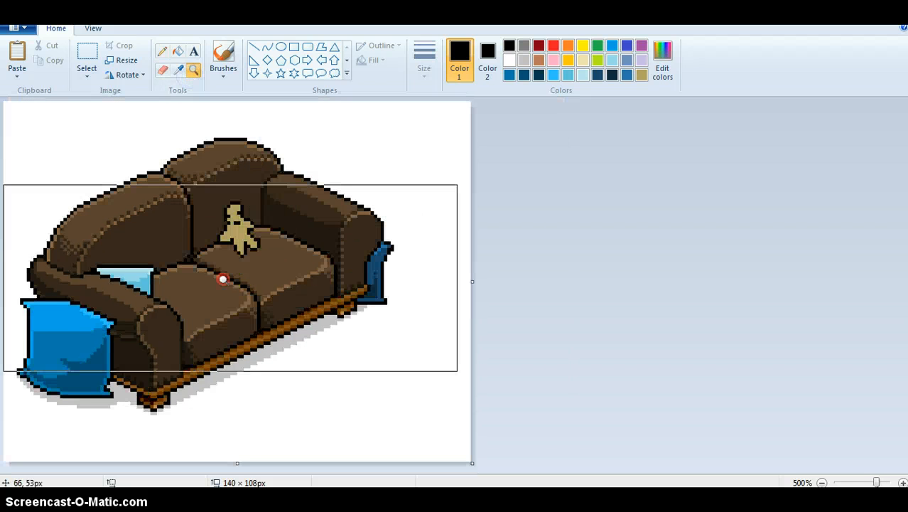
Reselect the Pencil in black for the sofa picture with the tan figure
right_click(126, 233)
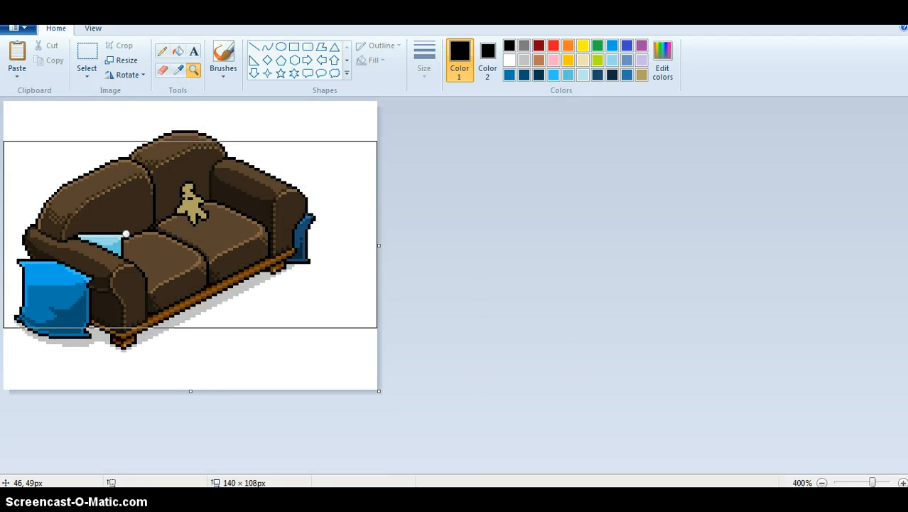
left_click(162, 51)
left_click(200, 180)
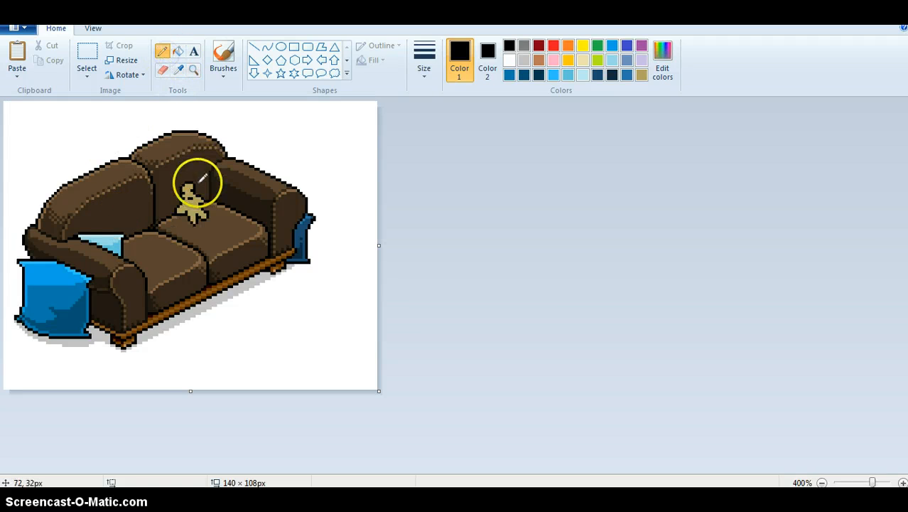
Switch to Fatal Hotel and rotate the green Club sofa through its orientations, ending with its wooden back facing forward
left_click(380, 506)
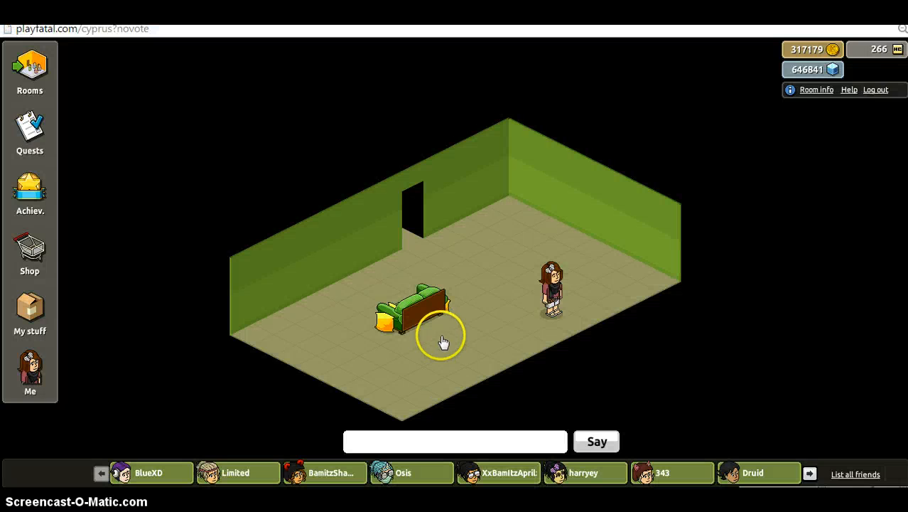
left_click(417, 312, "shift")
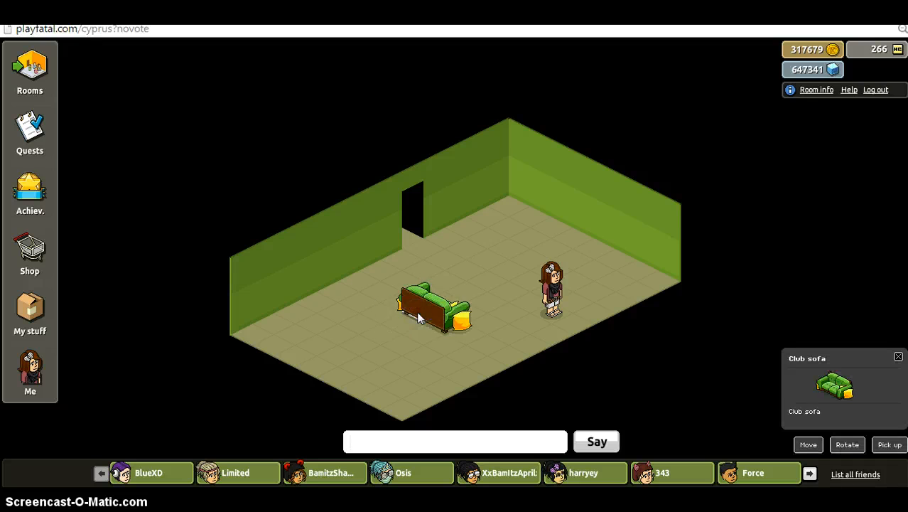
left_click(417, 312, "shift")
left_click(429, 310)
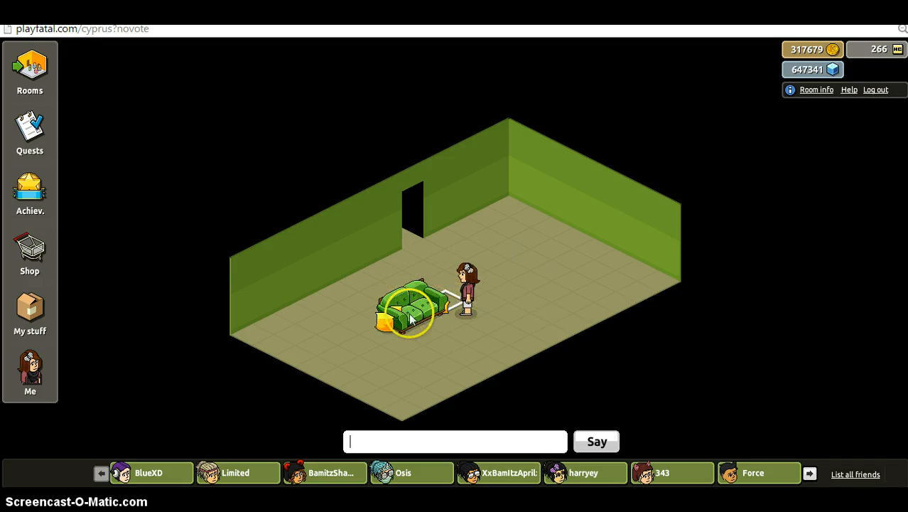
left_click(422, 310, "shift")
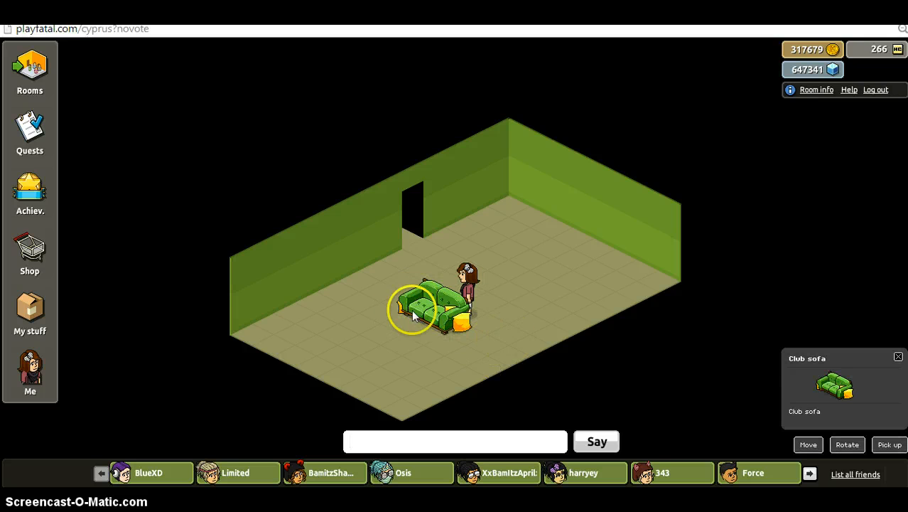
left_click(412, 314, "shift")
left_click(416, 295, "shift")
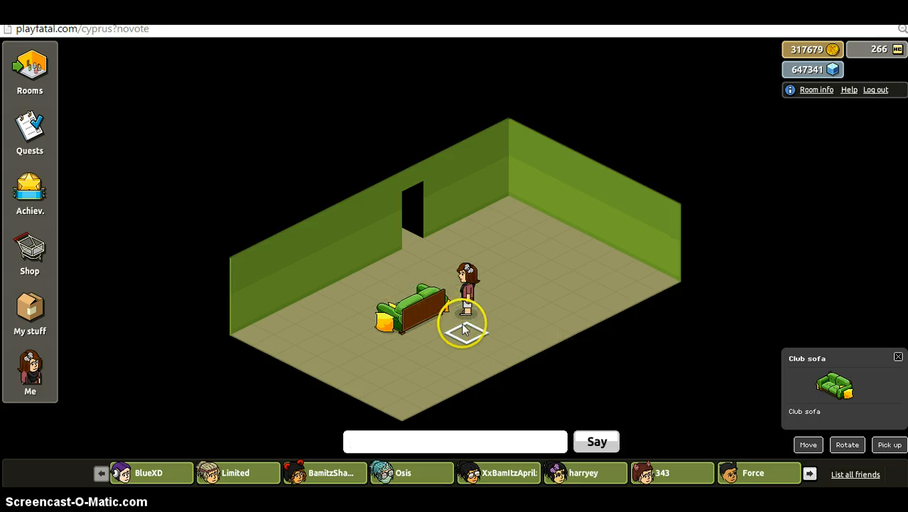
Rotate the Club sofa so its seats face forward, and walk the avatar to a floor tile farther from it
left_click(403, 313, "shift")
left_click(432, 314, "shift")
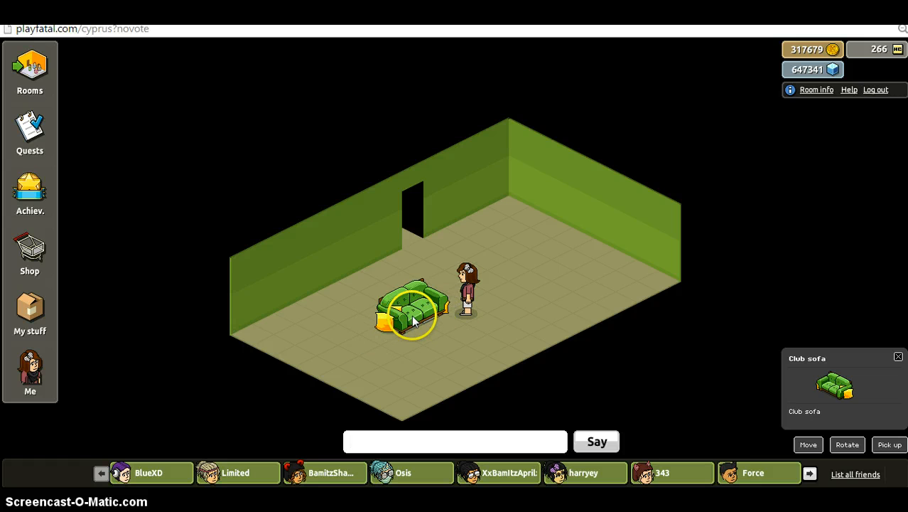
left_click(523, 302)
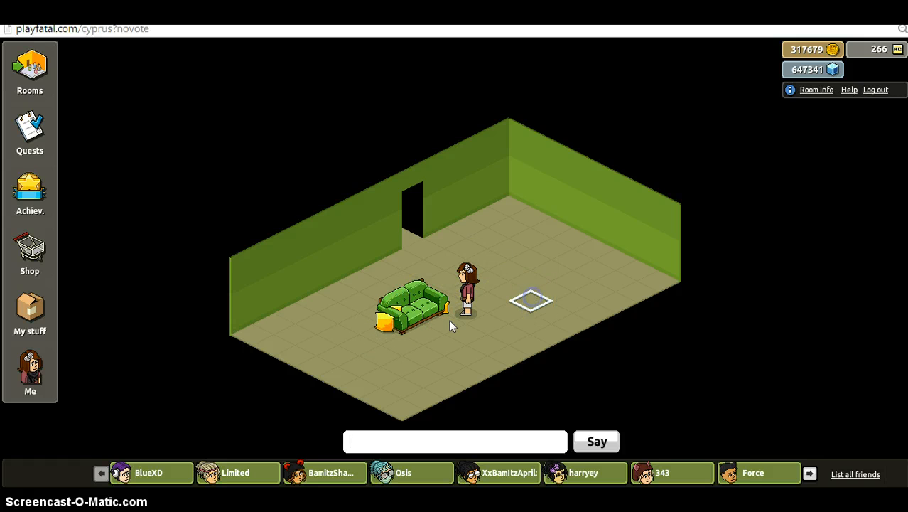
Rotate the Club sofa repeatedly through all its orientations until its seats face forward again with the large yellow pillow nearest the door side
left_click(418, 313, "shift")
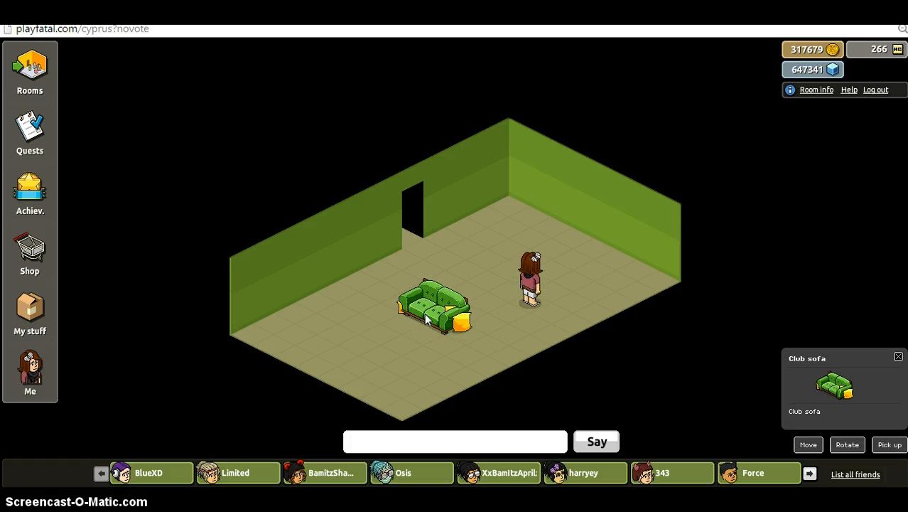
left_click(427, 313, "shift")
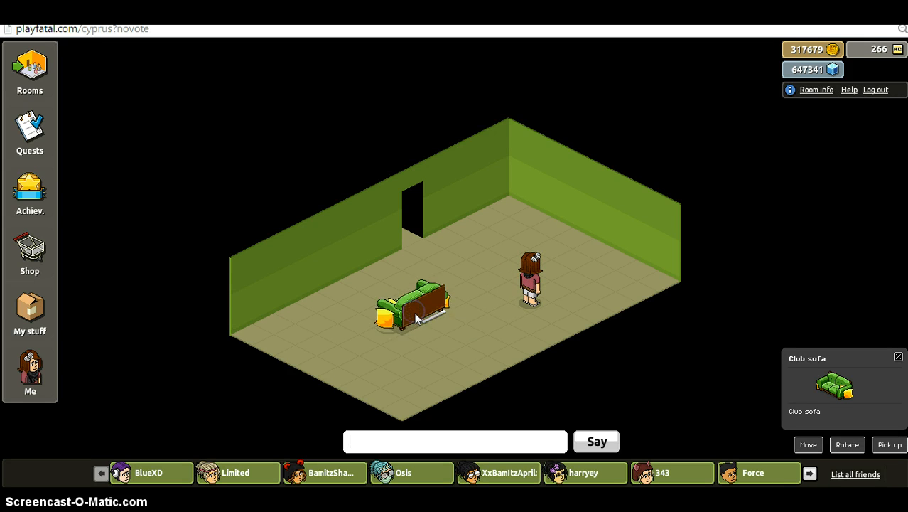
left_click(427, 316, "shift")
left_click(428, 315, "shift")
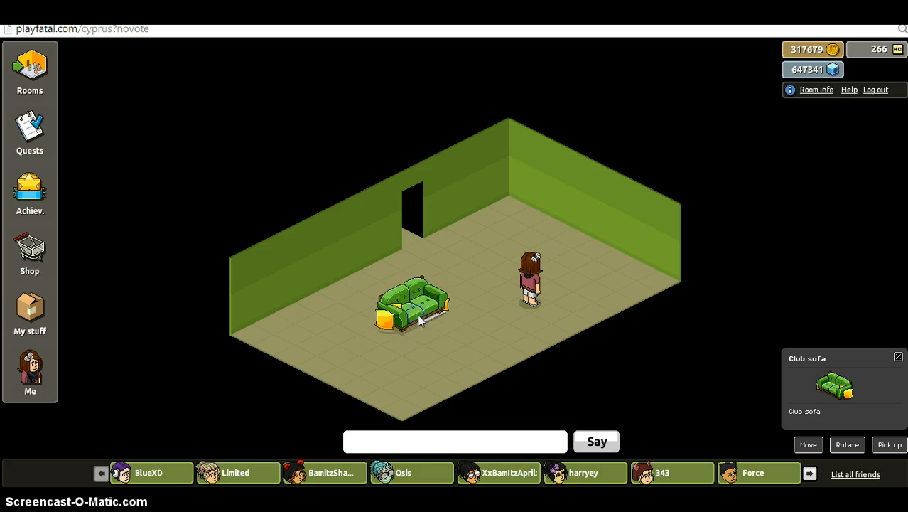
left_click(419, 318, "shift")
left_click(429, 317, "shift")
left_click(429, 316, "shift")
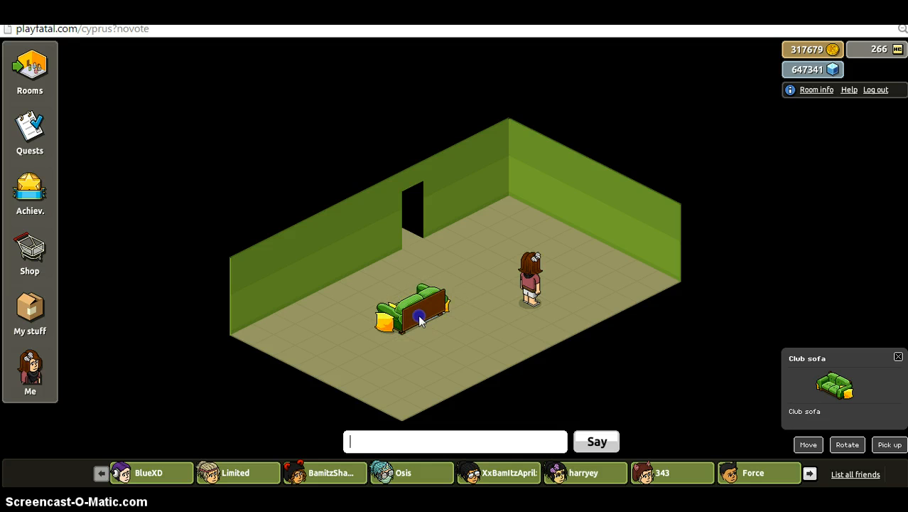
left_click(418, 315, "shift")
left_click(421, 316, "shift")
left_click(425, 316, "shift")
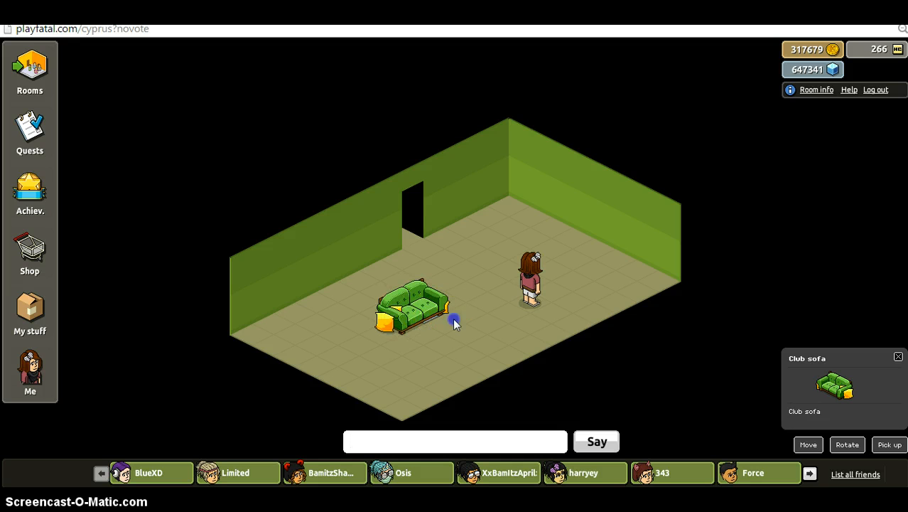
Move the Club sofa across the room toward the far side wall, and pick it up from the floor
left_click(452, 321)
left_click_drag(399, 309, 577, 279)
left_click(551, 288)
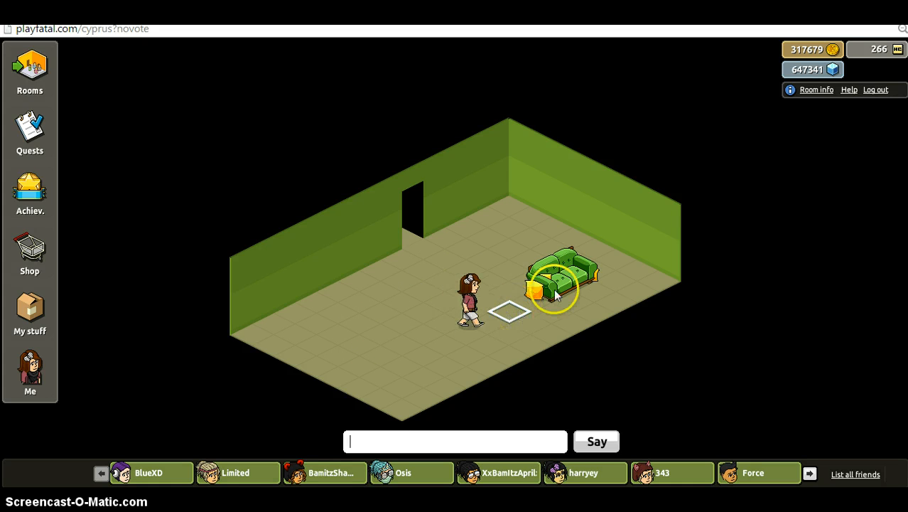
left_click(554, 289, "ctrl")
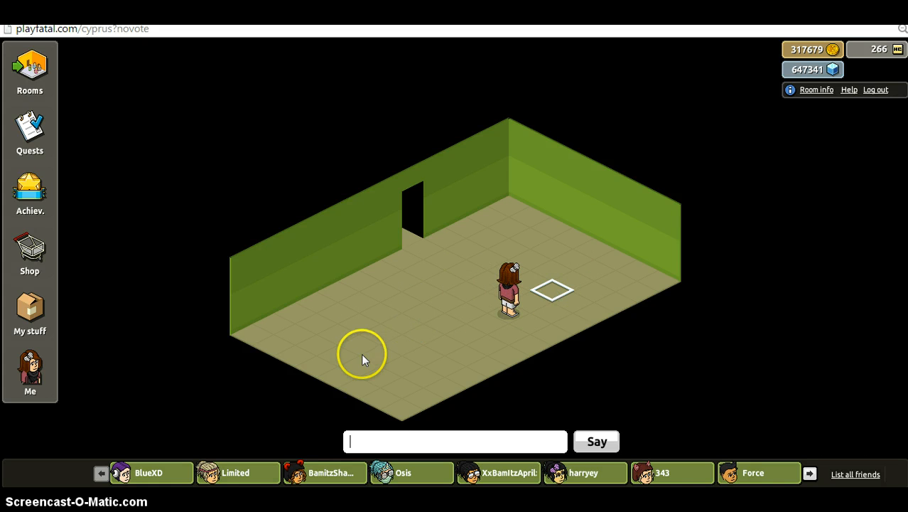
left_click(403, 345)
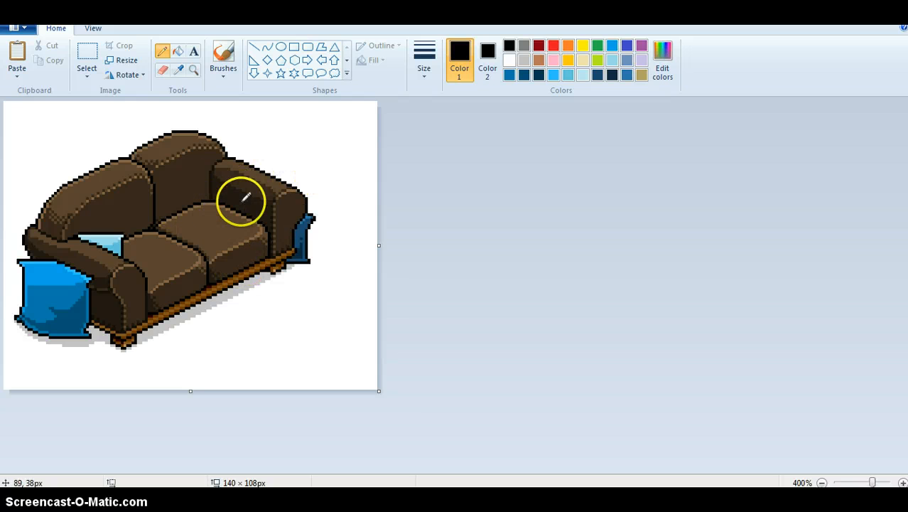
Switch back to Paint, examine the brown sofa at 50% and 500% zoom, and reselect the Pencil
left_click(178, 70)
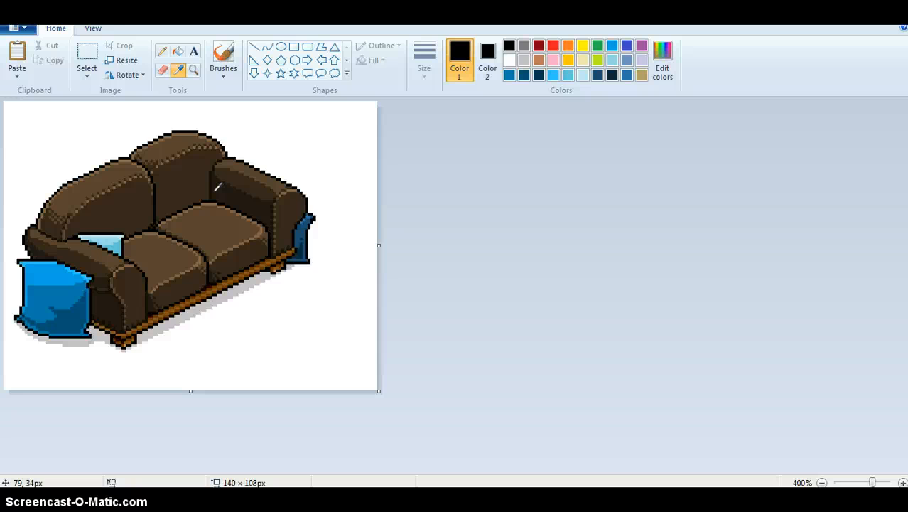
left_click(194, 70)
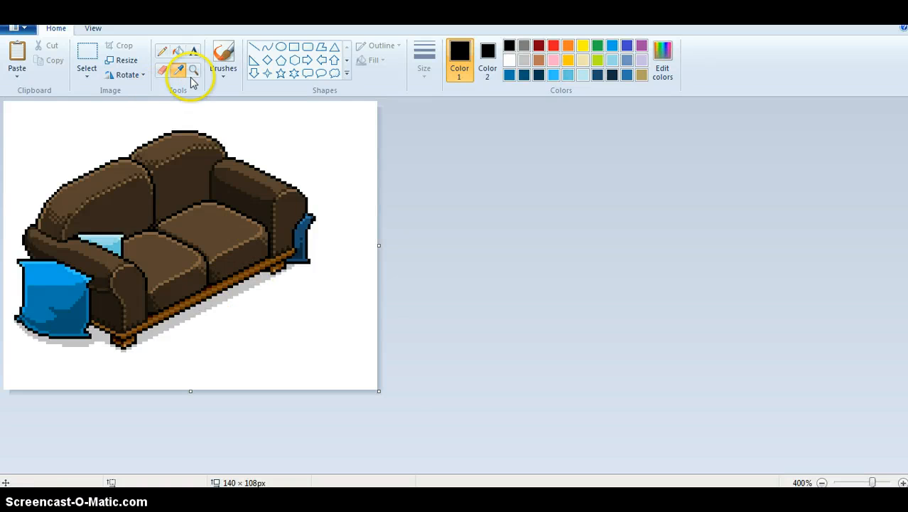
right_click(175, 176)
right_click(107, 153)
right_click(75, 141)
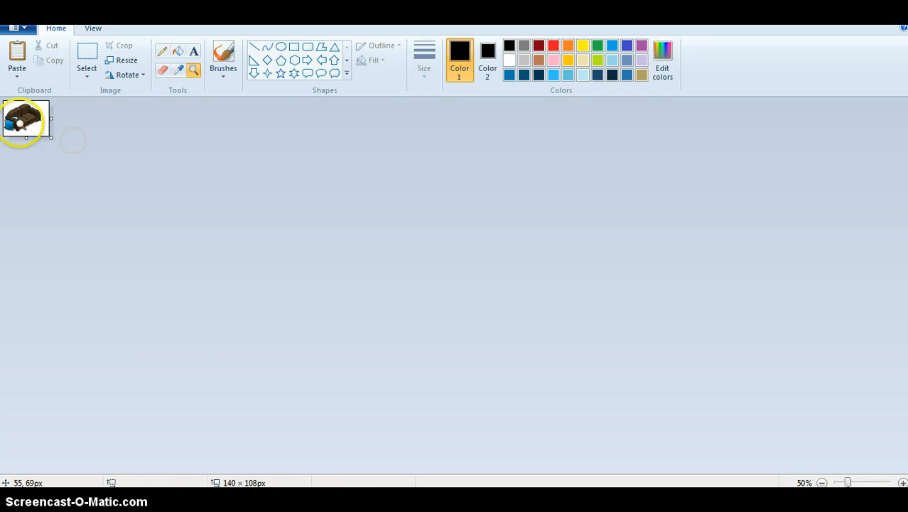
left_click(20, 125)
left_click(21, 124)
left_click(20, 124)
left_click(22, 124)
left_click(21, 123)
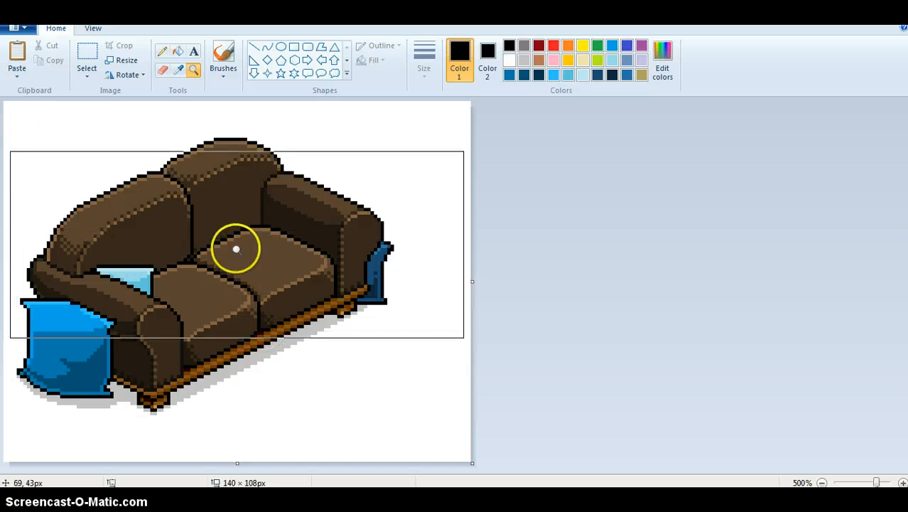
left_click(163, 53)
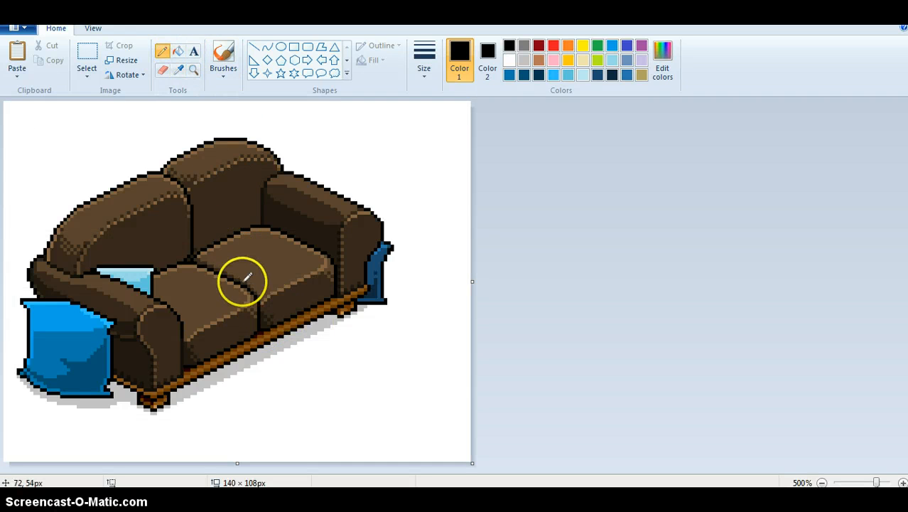